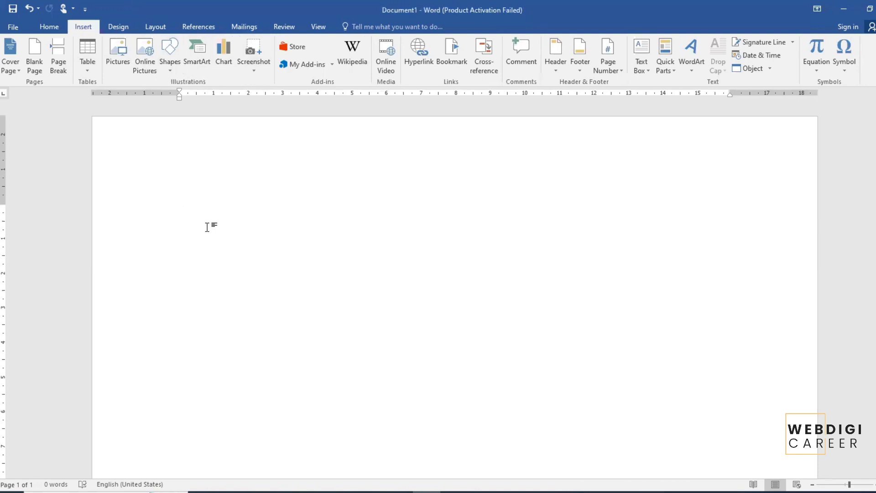
# Insert the picture "new WDC FB AD POST" from the Downloads folder into the document.
pyautogui.click(125, 63)
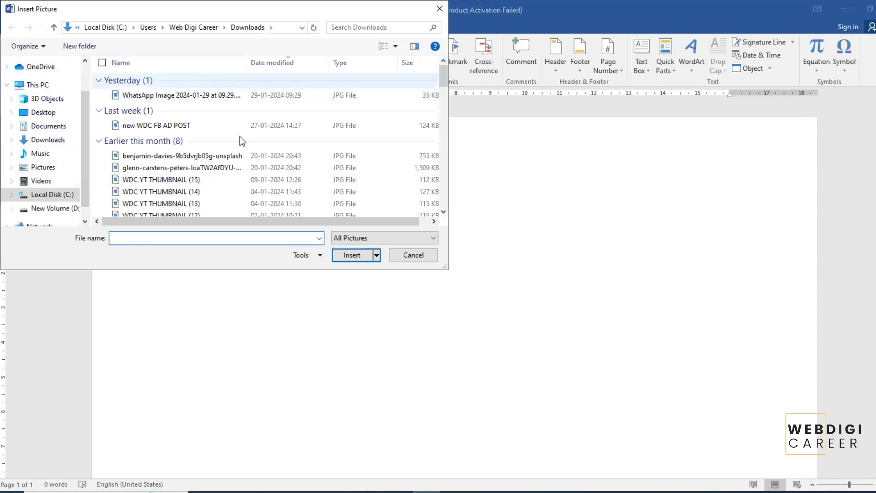
pyautogui.scroll(-1, 40, 157)
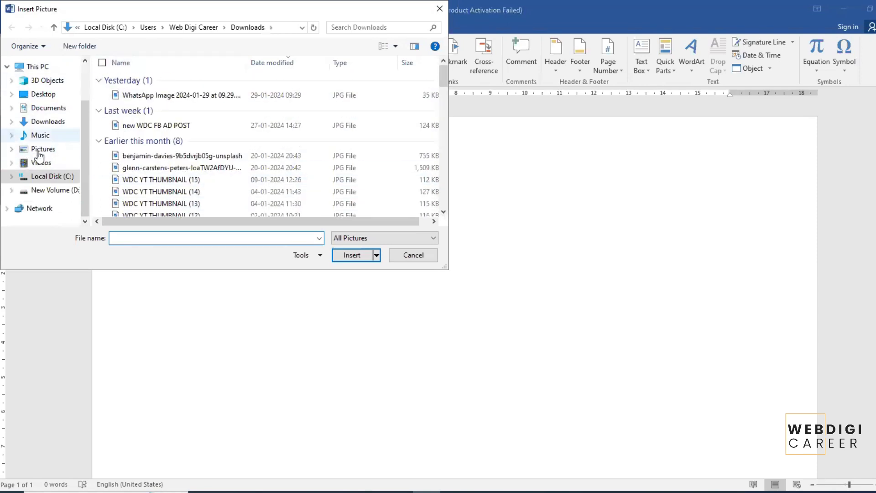
pyautogui.scroll(1, 40, 156)
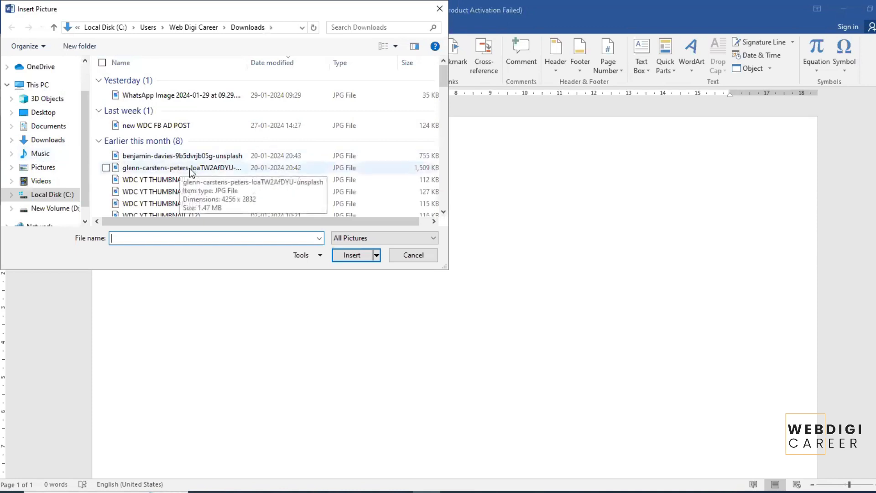
pyautogui.click(46, 142)
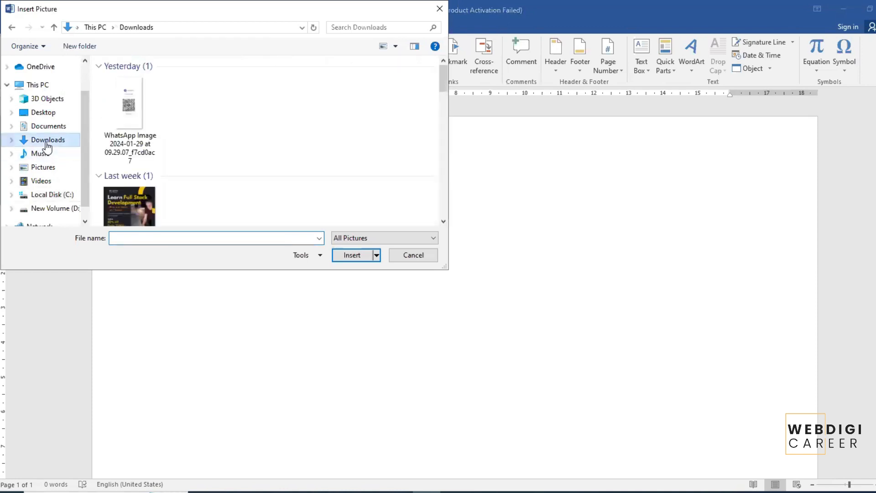
pyautogui.scroll(-1, 216, 147)
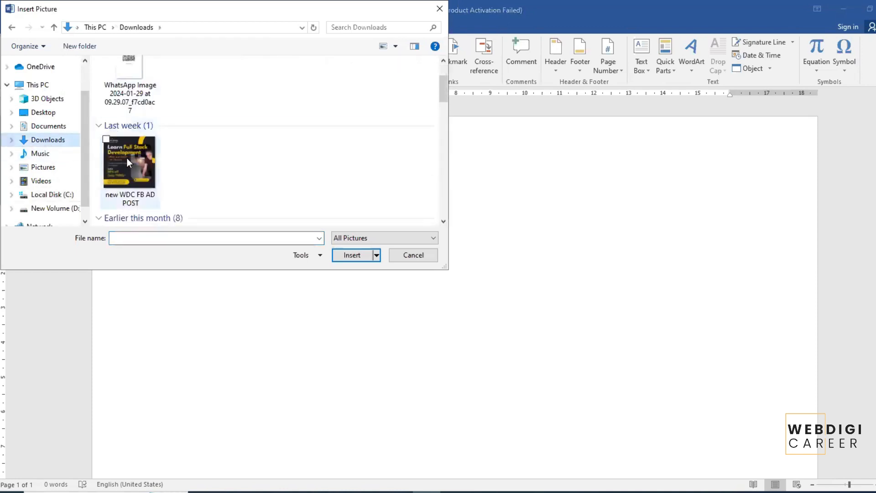
pyautogui.click(136, 173)
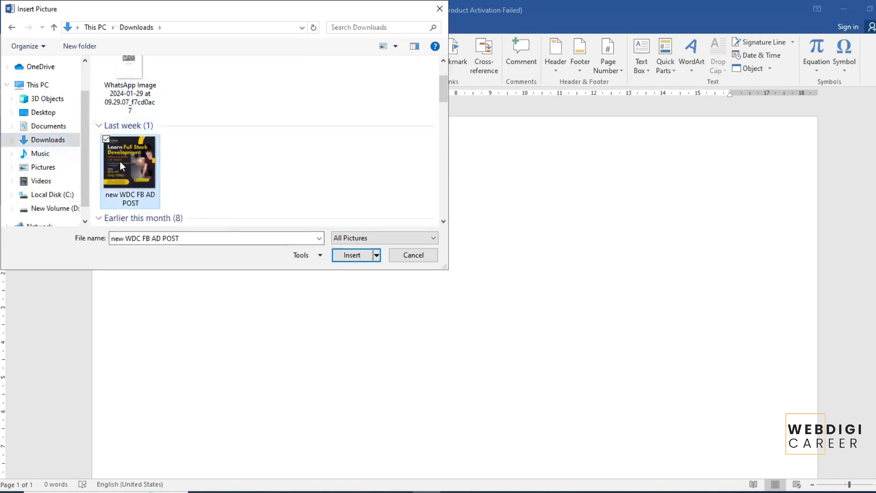
pyautogui.click(346, 256)
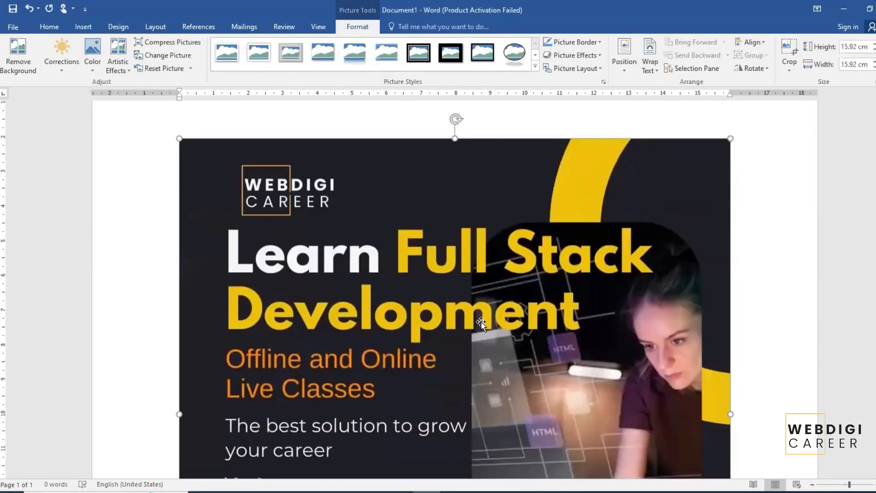
# Examine the inserted picture from its upper edge to its lower edge, including the sizing handles.
pyautogui.scroll(-6, 482, 322)
pyautogui.scroll(1, 464, 321)
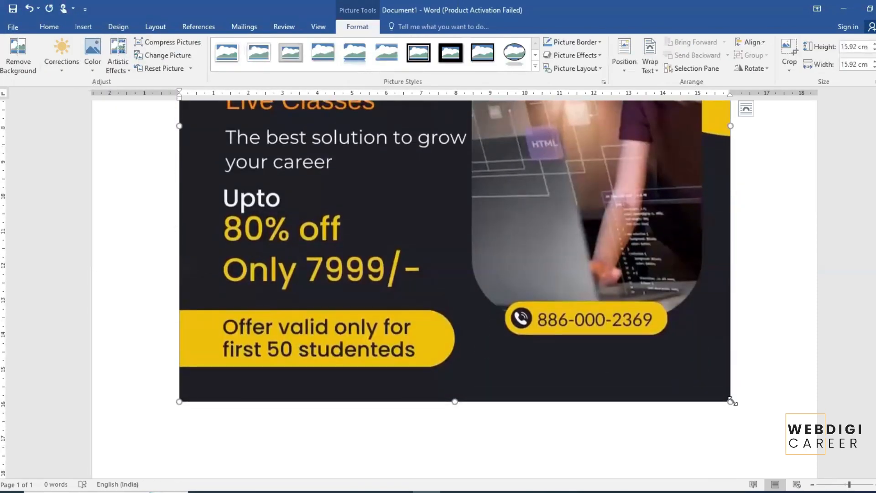
pyautogui.scroll(5, 650, 384)
pyautogui.scroll(-6, 664, 231)
pyautogui.scroll(1, 664, 231)
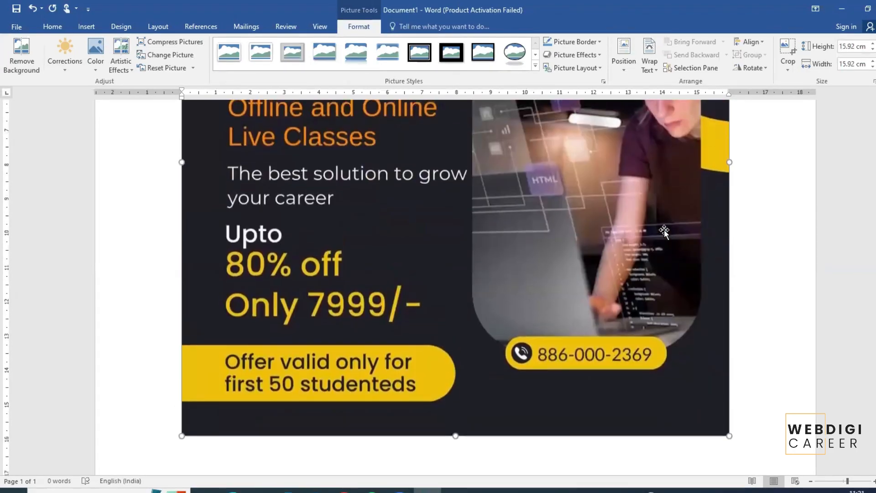
pyautogui.scroll(4, 664, 231)
pyautogui.scroll(3, 493, 209)
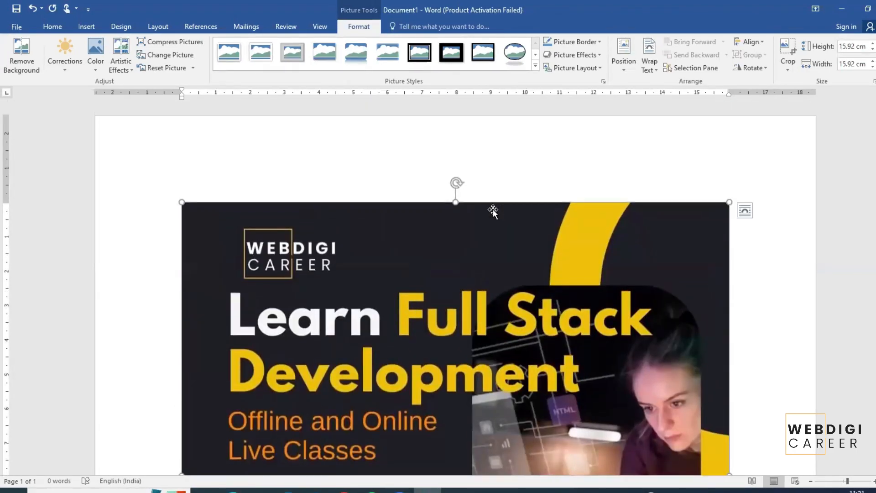
pyautogui.scroll(-3, 493, 209)
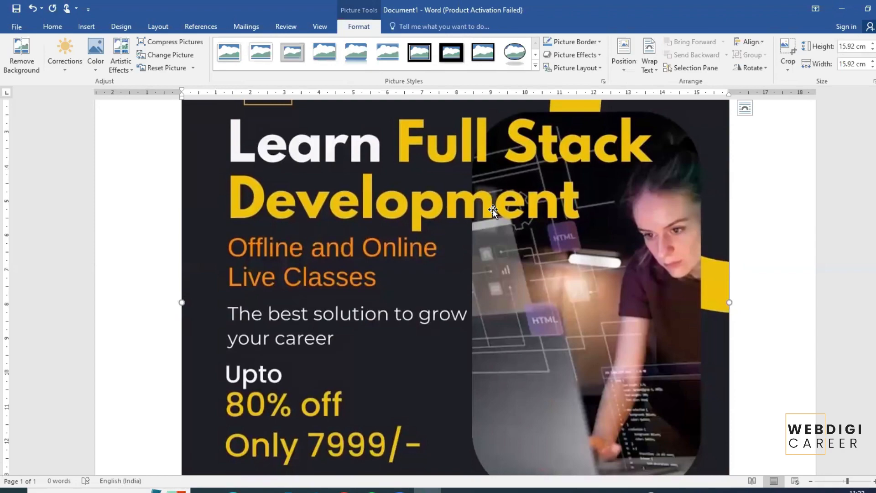
pyautogui.scroll(3, 493, 210)
pyautogui.scroll(-4, 493, 209)
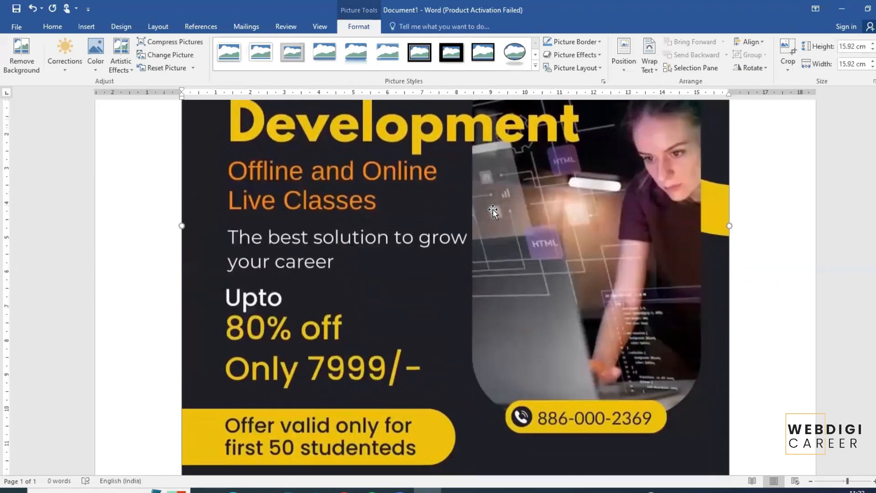
pyautogui.scroll(4, 493, 209)
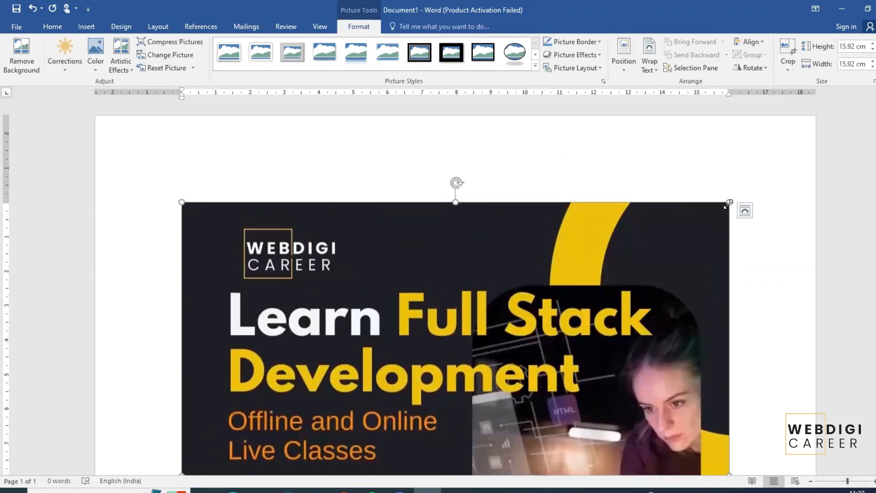
# Shrink the picture proportionally by its corner handles to about 3.71 cm by 3.71 cm.
pyautogui.scroll(-10, 726, 205)
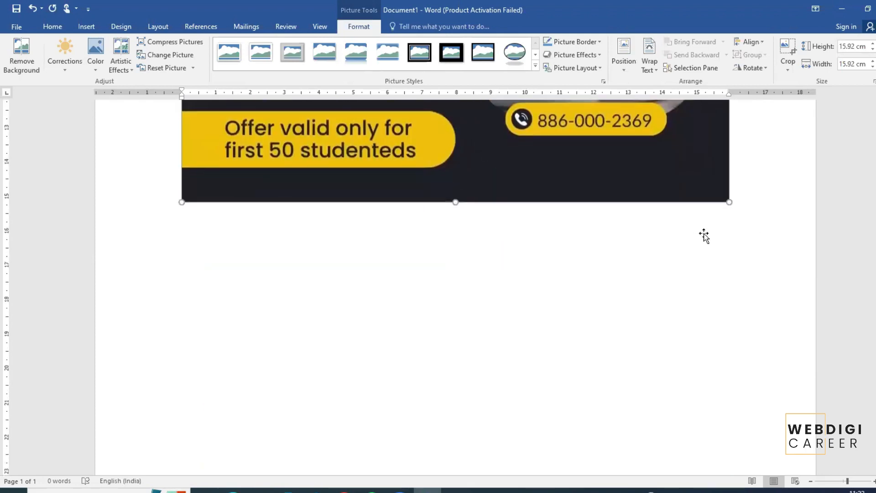
pyautogui.scroll(1, 713, 242)
pyautogui.moveTo(724, 246); pyautogui.dragTo(472, 157)
pyautogui.scroll(3, 472, 157)
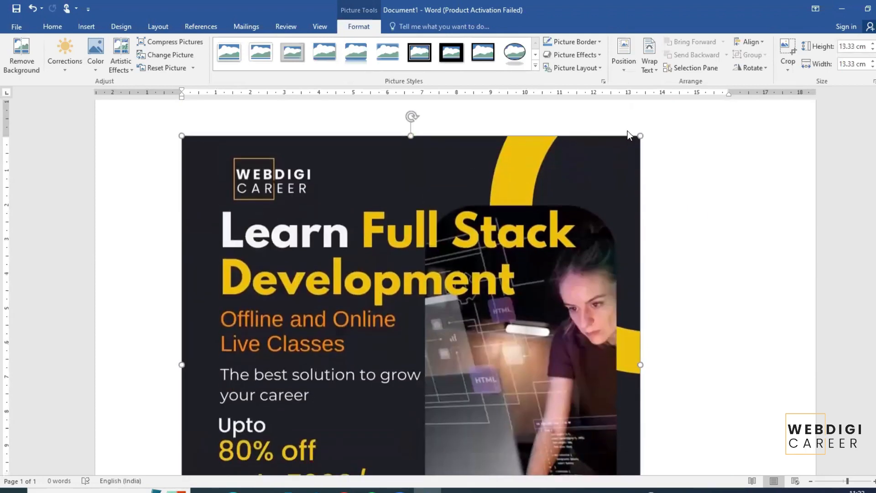
pyautogui.moveTo(641, 137); pyautogui.dragTo(367, 305)
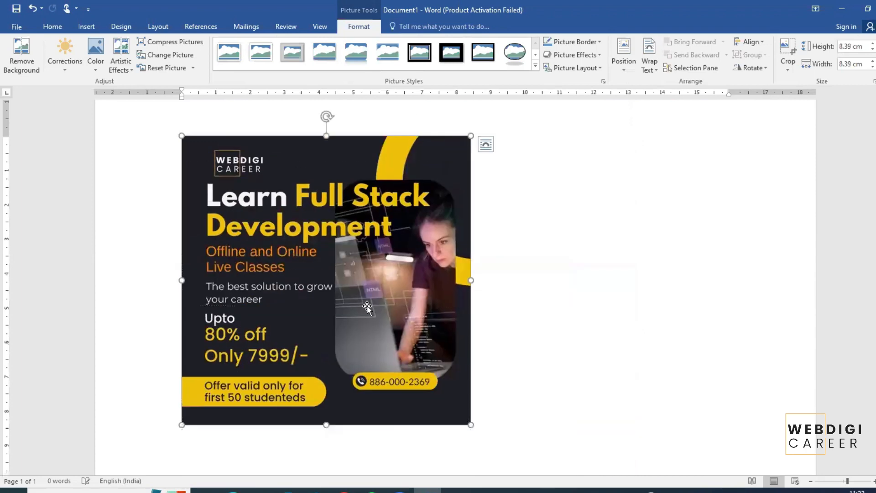
pyautogui.moveTo(470, 420); pyautogui.dragTo(311, 263)
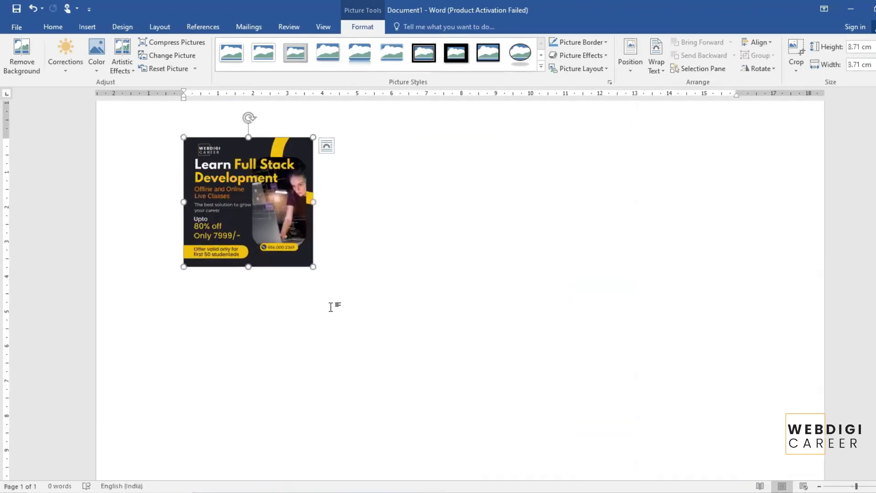
pyautogui.click(322, 29)
pyautogui.click(92, 26)
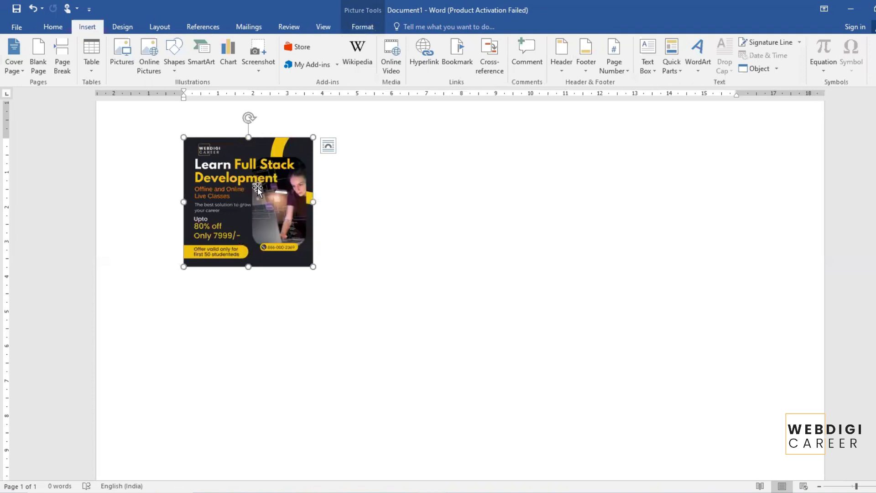
pyautogui.click(408, 250)
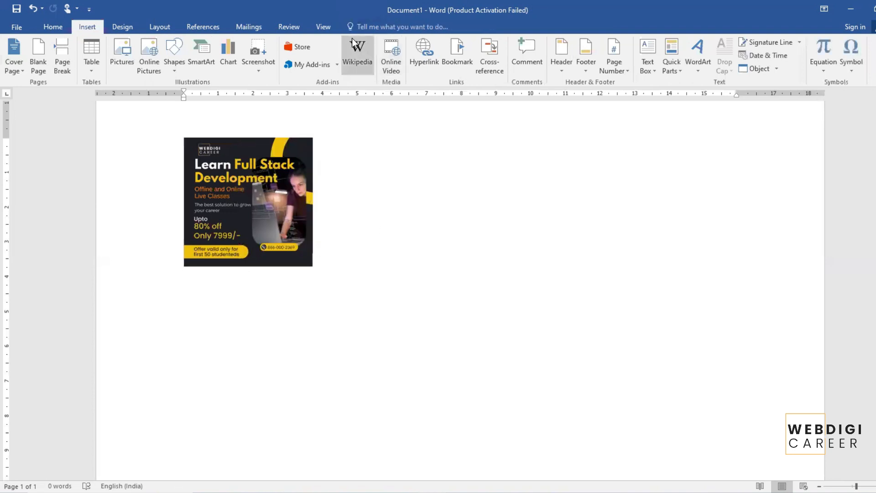
# Select the picture and position it at the page's top left with text wrapping.
pyautogui.click(284, 210)
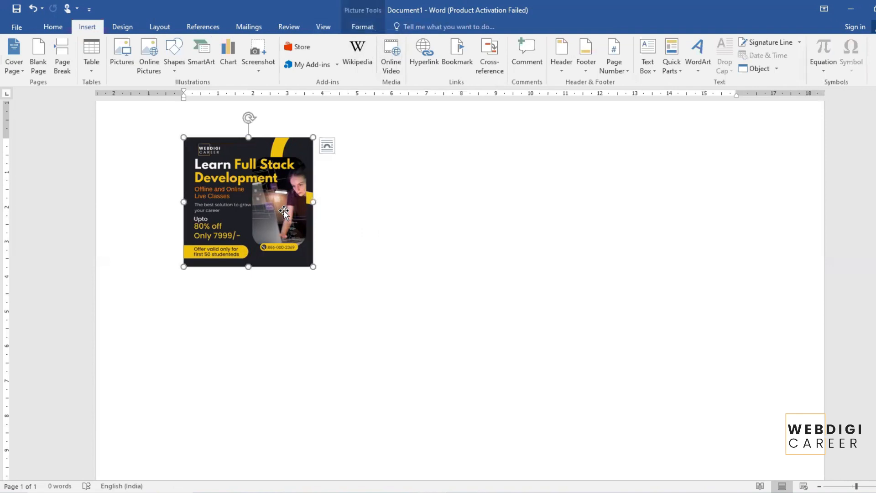
pyautogui.click(346, 32)
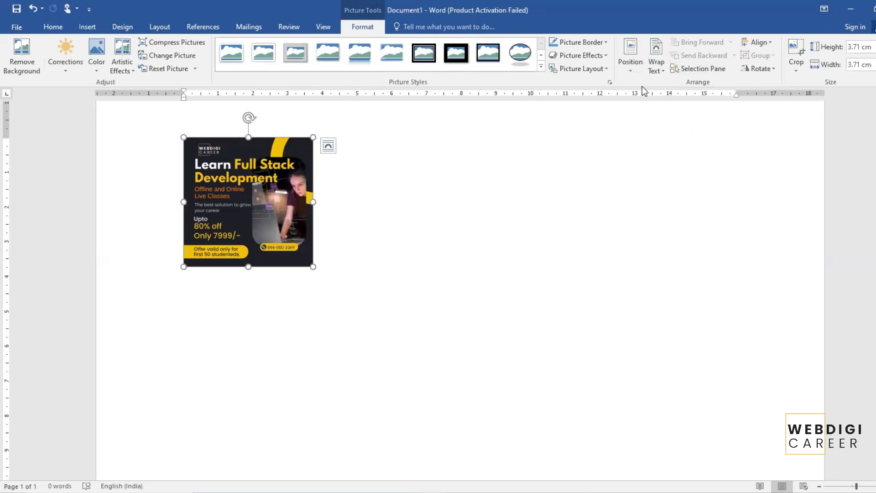
pyautogui.click(633, 70)
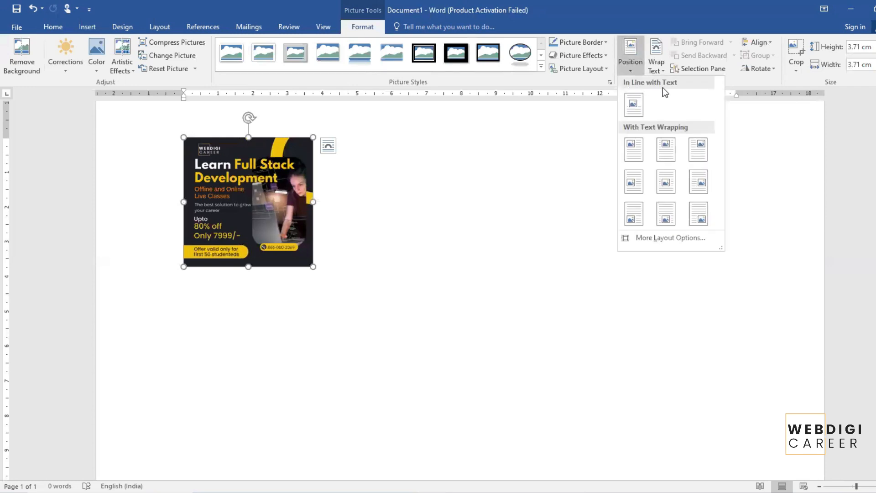
pyautogui.click(365, 251)
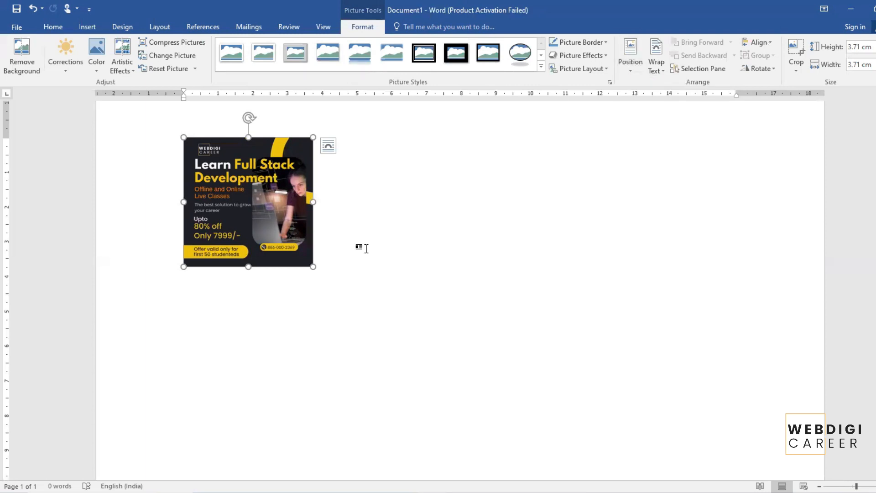
pyautogui.click(640, 67)
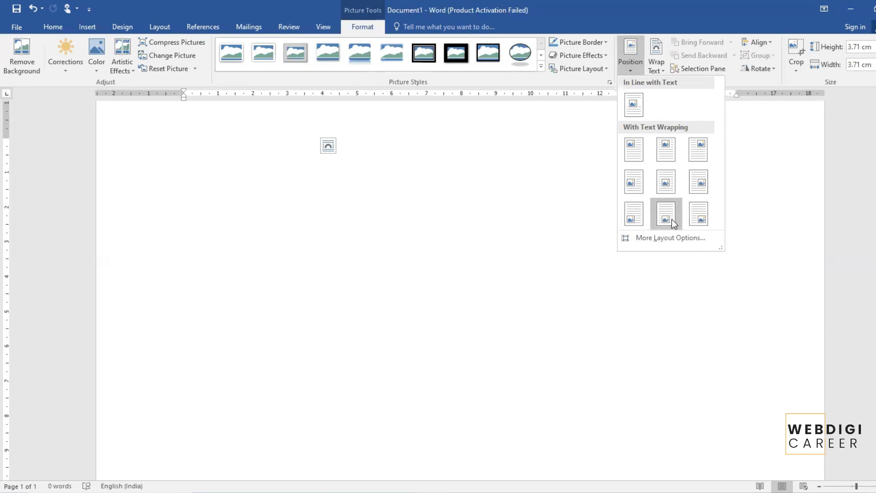
pyautogui.click(634, 157)
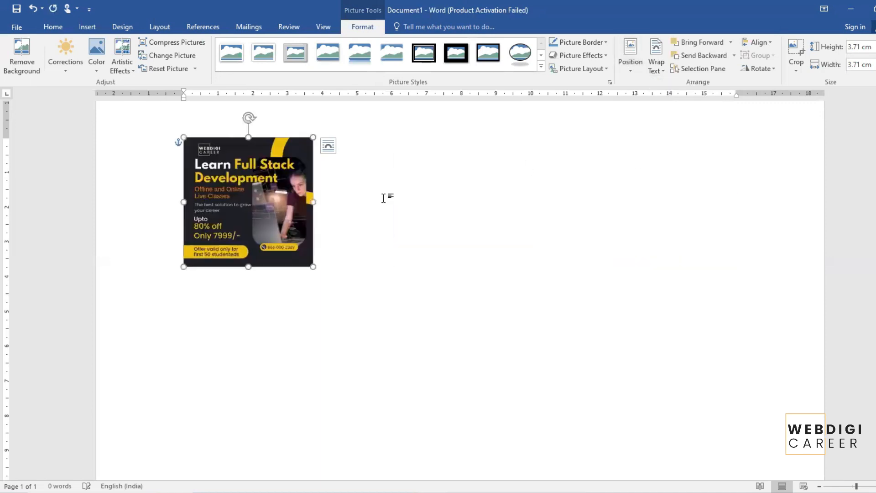
# Move the picture freely to the page's top-left corner and from there to the horizontal middle, a few centimetres below the top margin.
pyautogui.moveTo(230, 257); pyautogui.dragTo(142, 173)
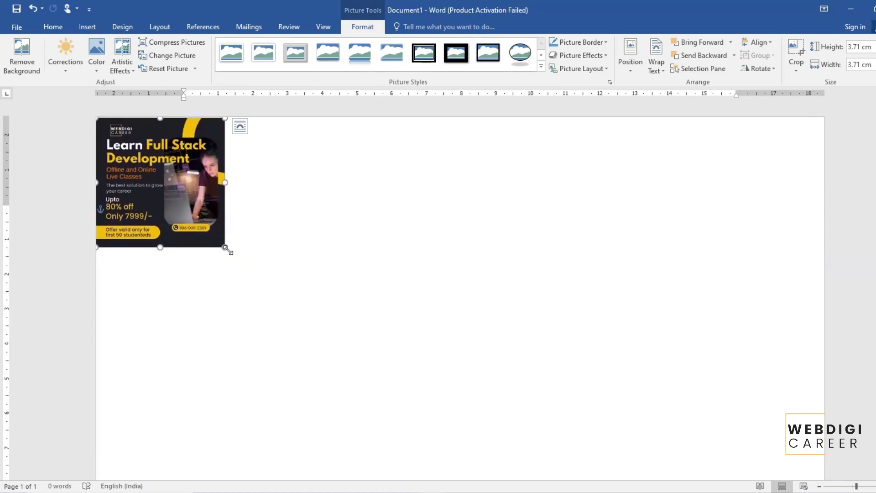
pyautogui.moveTo(227, 249); pyautogui.dragTo(405, 254)
pyautogui.moveTo(187, 209); pyautogui.dragTo(447, 418)
# Generate sample paragraphs at the start of the document with =rand().
pyautogui.click(206, 220)
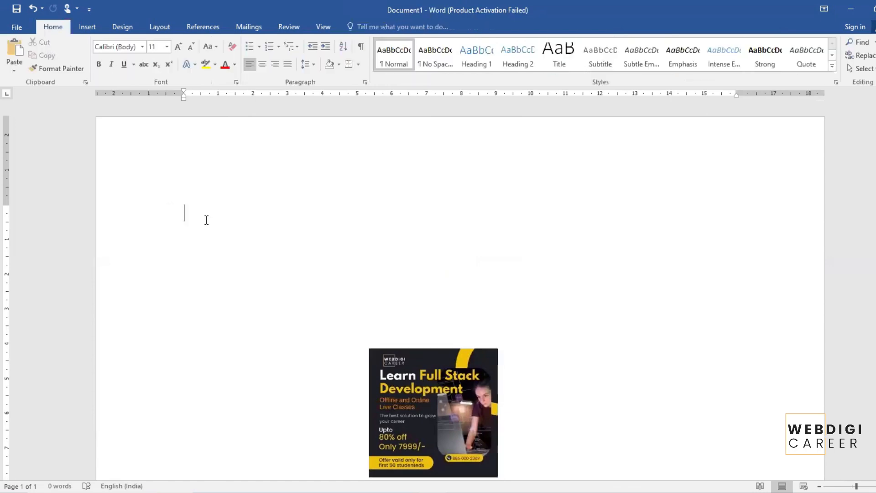
pyautogui.write('=rand()')
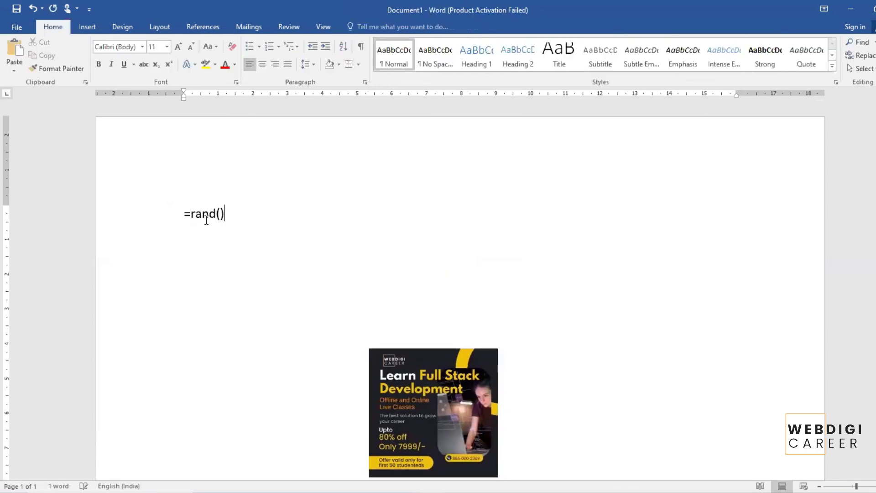
pyautogui.press('Return')
pyautogui.scroll(1, 530, 127)
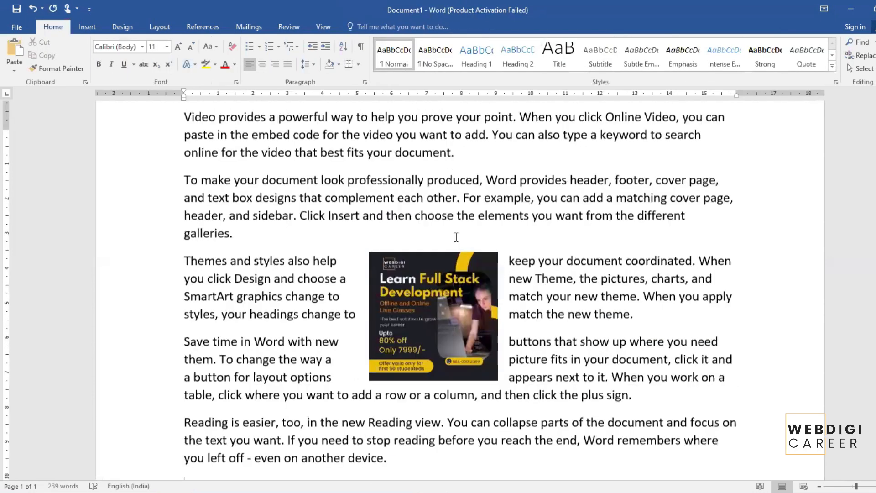
# Move the picture to the left margin beside the paragraph beginning "Themes and styles".
pyautogui.moveTo(340, 308); pyautogui.dragTo(239, 319)
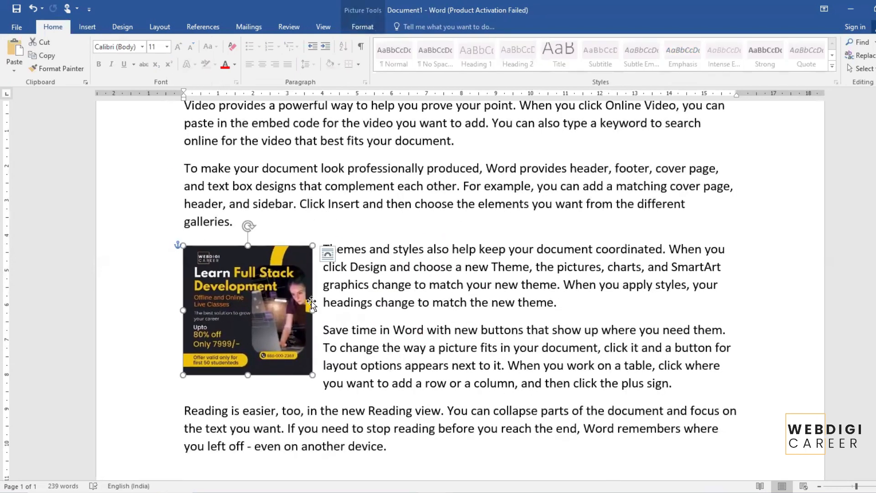
pyautogui.scroll(1, 518, 257)
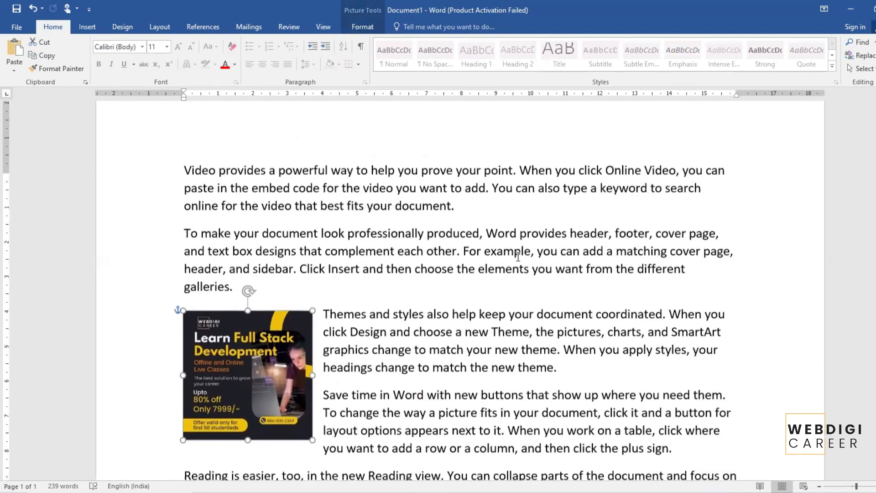
# Set the picture's text wrapping to In Line with Text and select the sentence that directly follows the picture.
pyautogui.click(365, 28)
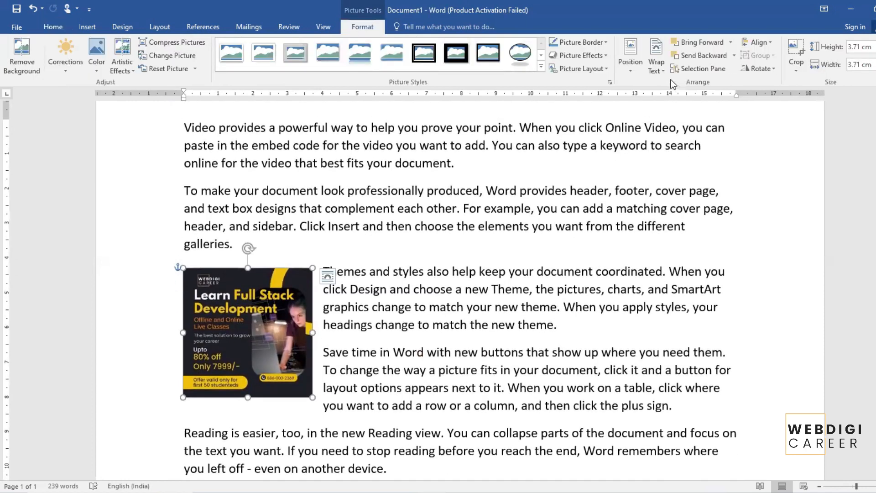
pyautogui.click(659, 73)
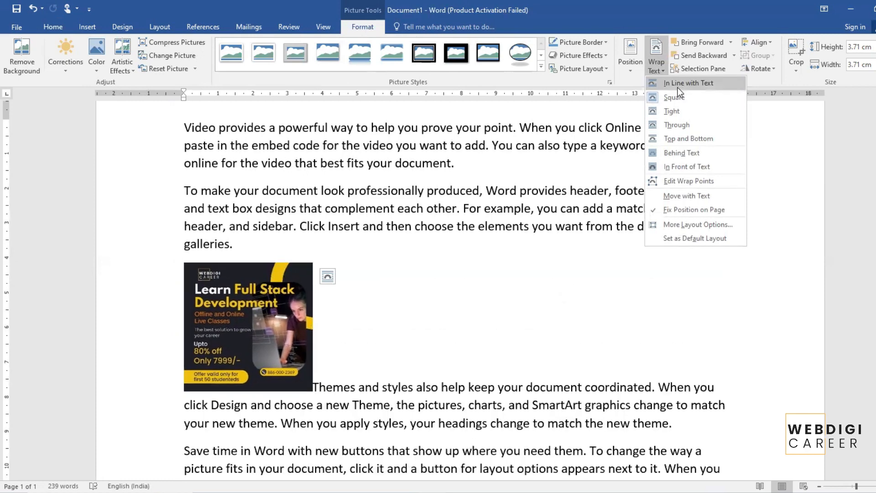
pyautogui.click(679, 87)
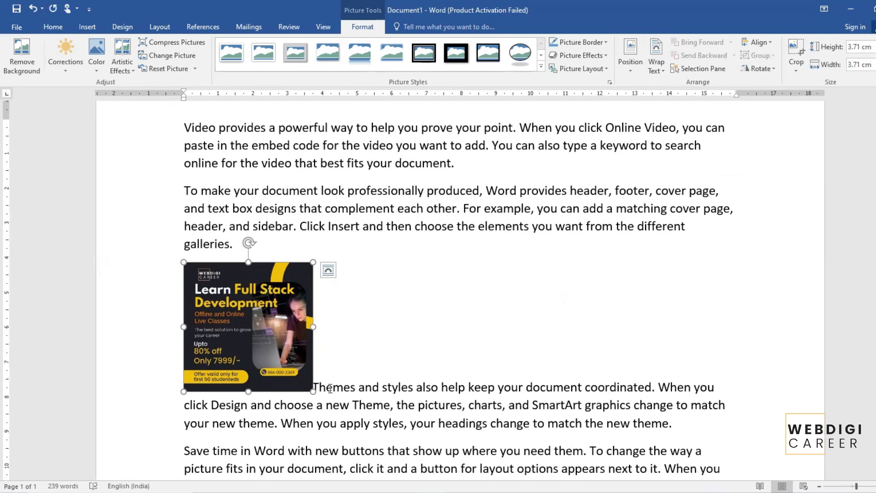
pyautogui.moveTo(321, 385); pyautogui.dragTo(656, 387)
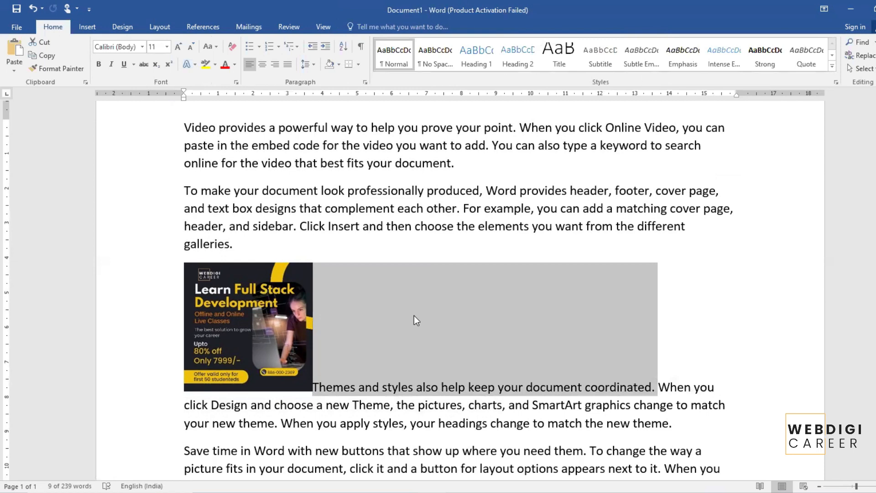
# Set the picture's text wrapping to Square and move it to the middle of the "Themes and styles" and "Save time in Word" paragraphs.
pyautogui.click(274, 315)
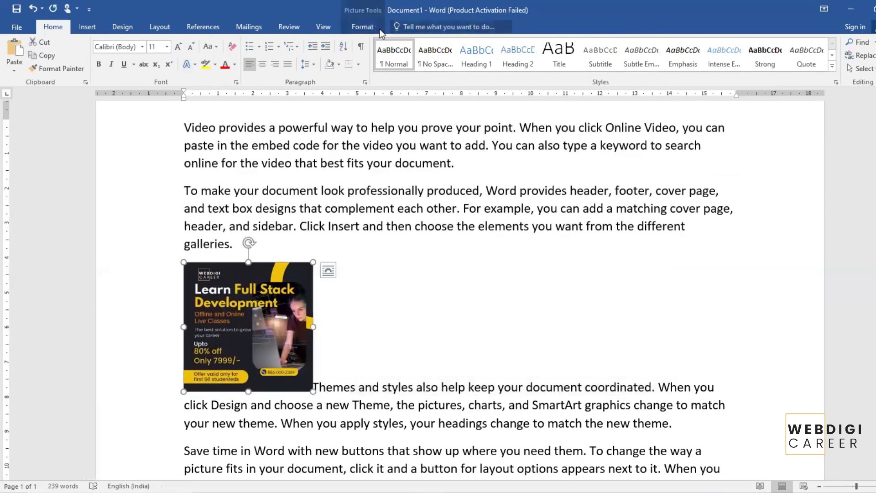
pyautogui.click(363, 26)
pyautogui.click(656, 68)
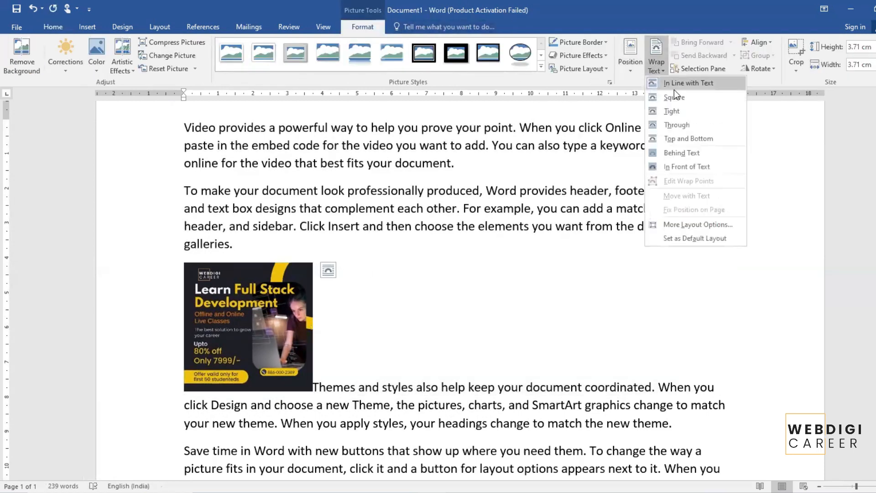
pyautogui.click(679, 102)
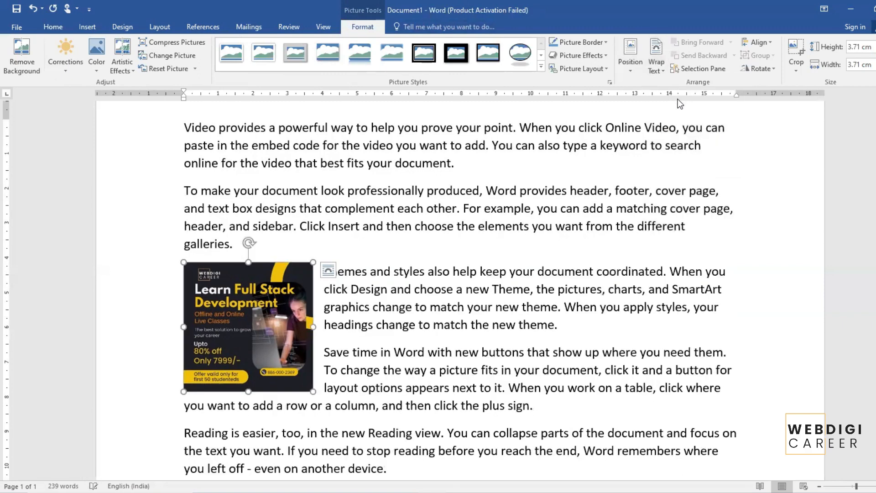
pyautogui.moveTo(253, 316); pyautogui.dragTo(421, 349)
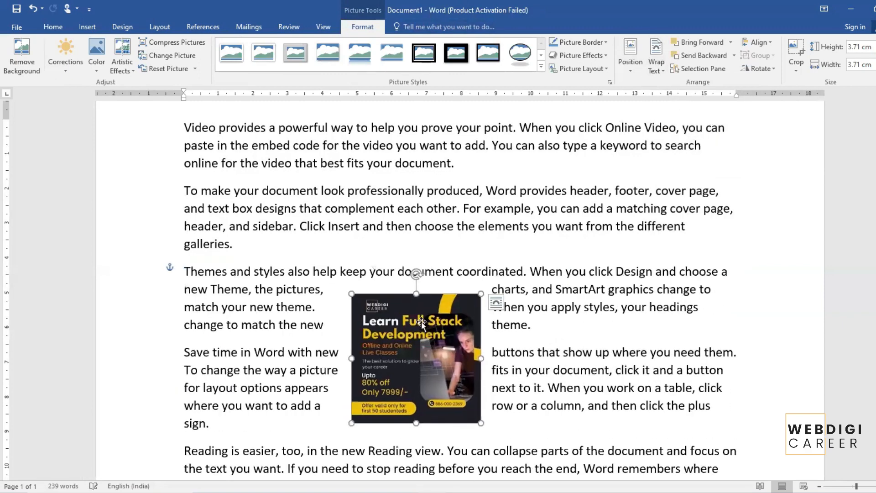
# Rotate the picture about 25 degrees clockwise and shift it slightly down within the surrounding paragraphs.
pyautogui.moveTo(416, 275); pyautogui.dragTo(446, 279)
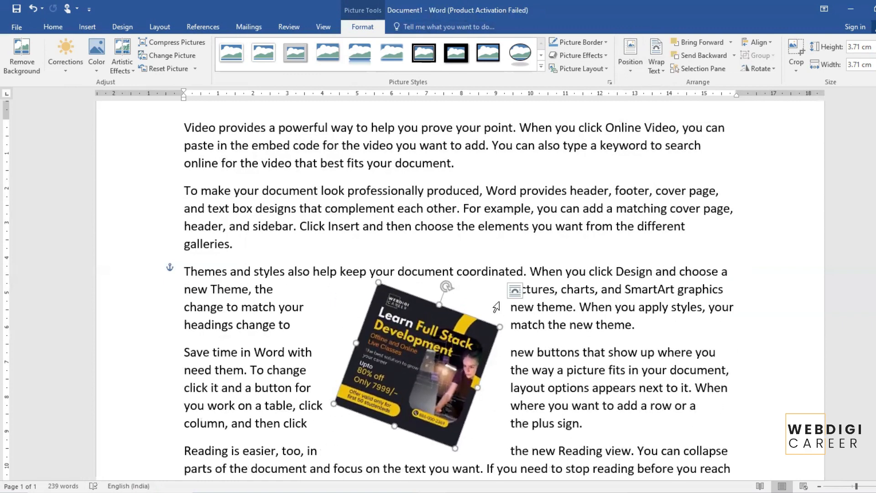
pyautogui.moveTo(450, 284); pyautogui.dragTo(452, 290)
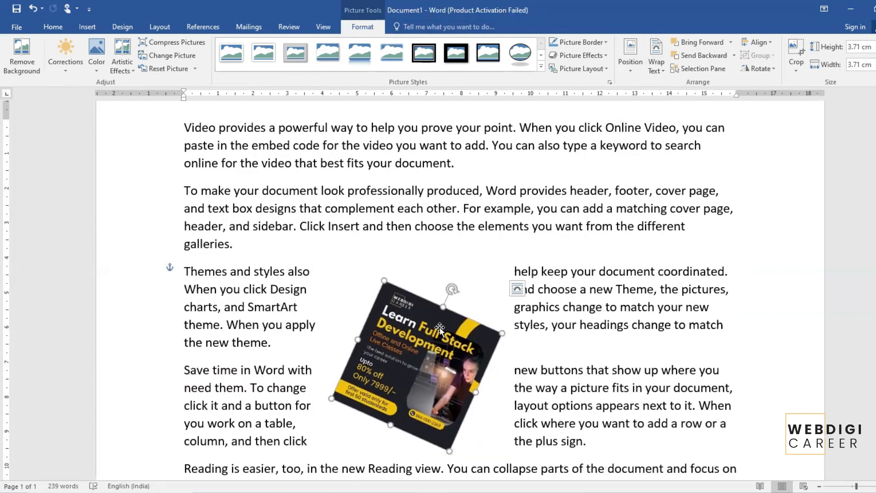
pyautogui.scroll(-1, 439, 333)
pyautogui.moveTo(440, 328); pyautogui.dragTo(437, 343)
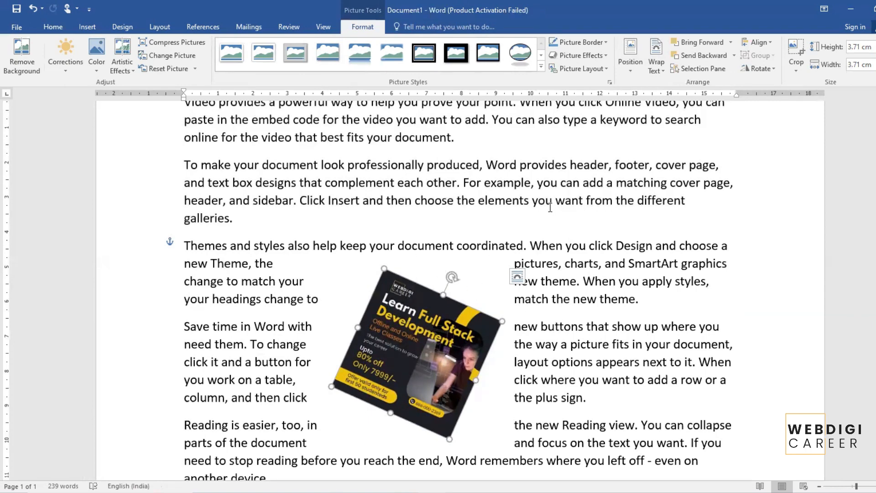
# Apply Through text wrapping to the rotated picture, followed by Top and Bottom wrapping.
pyautogui.click(659, 69)
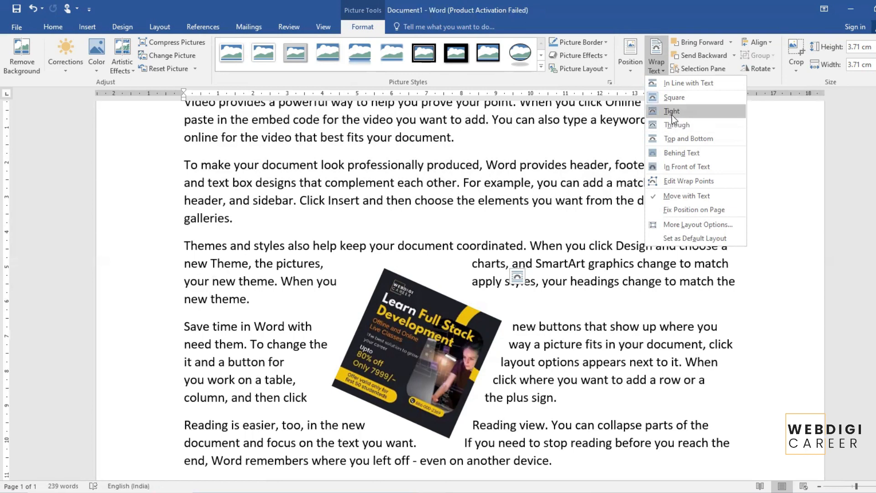
pyautogui.click(672, 122)
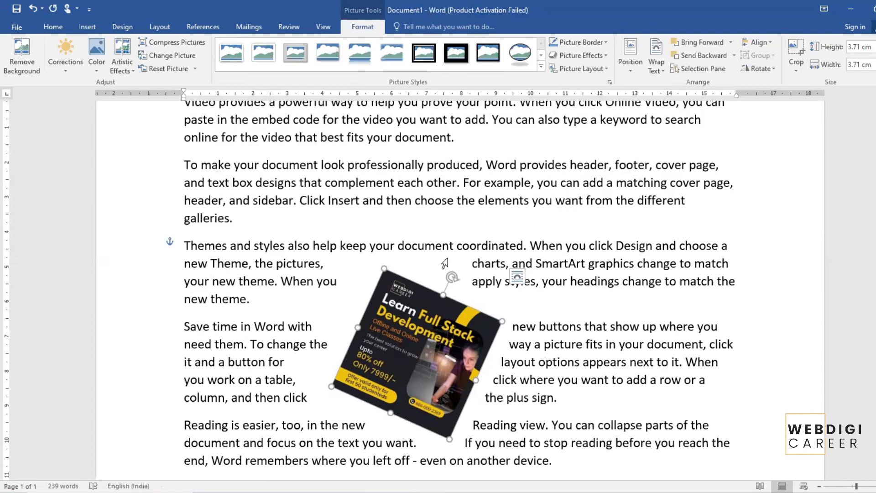
pyautogui.click(654, 69)
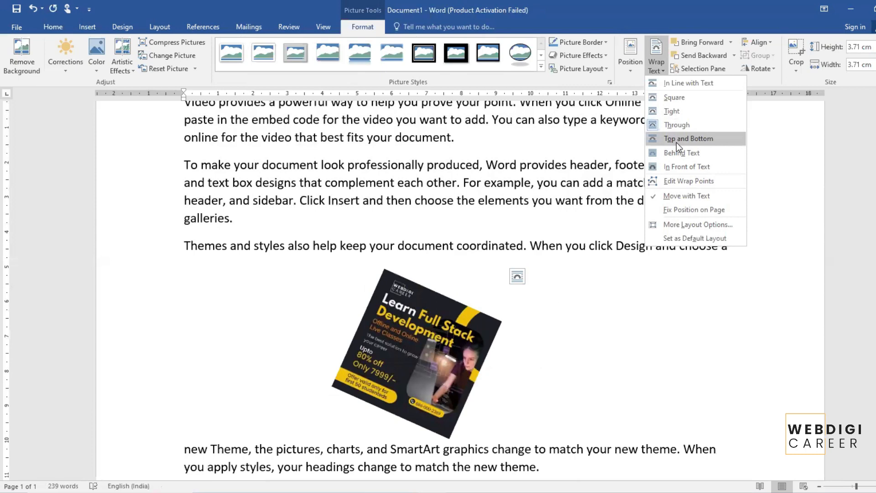
pyautogui.click(676, 139)
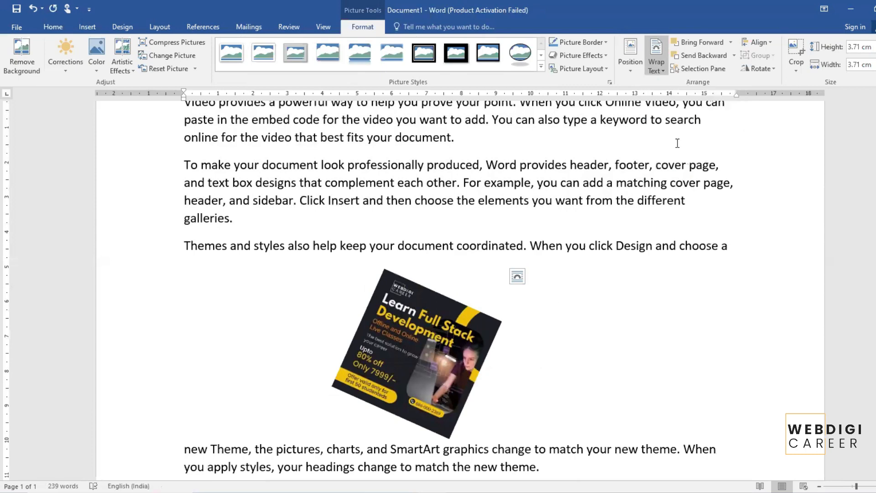
# Set the picture's text wrapping to Behind Text and rotate the picture back upright.
pyautogui.click(655, 62)
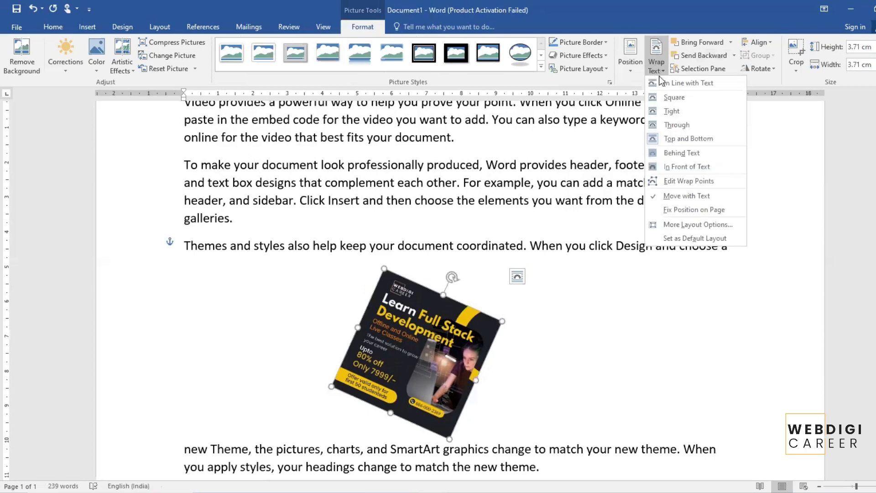
pyautogui.click(685, 154)
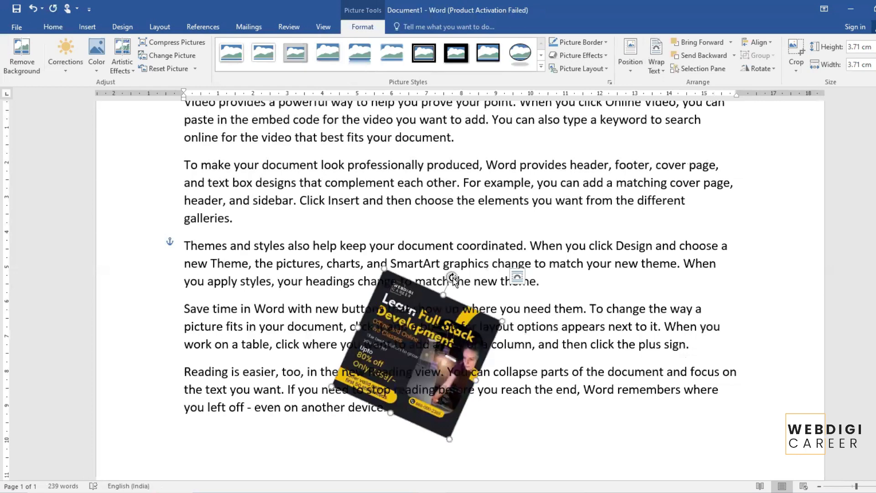
pyautogui.moveTo(453, 278); pyautogui.dragTo(417, 279)
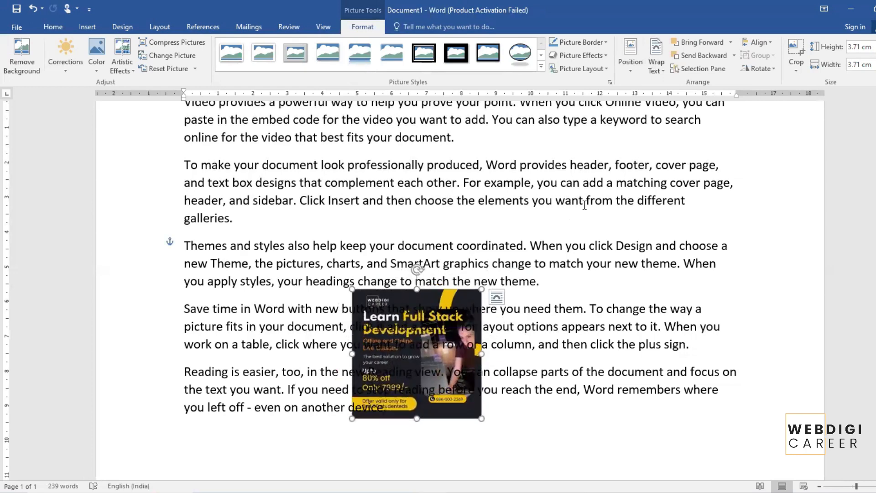
pyautogui.click(654, 70)
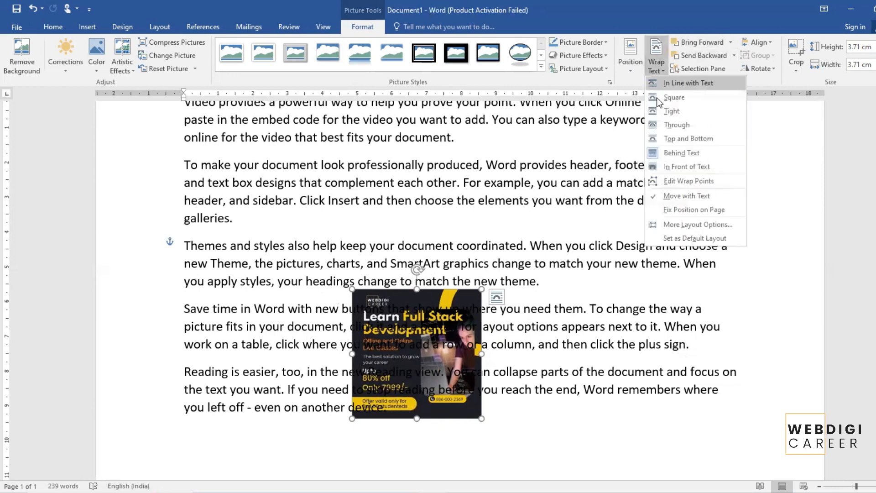
pyautogui.click(672, 153)
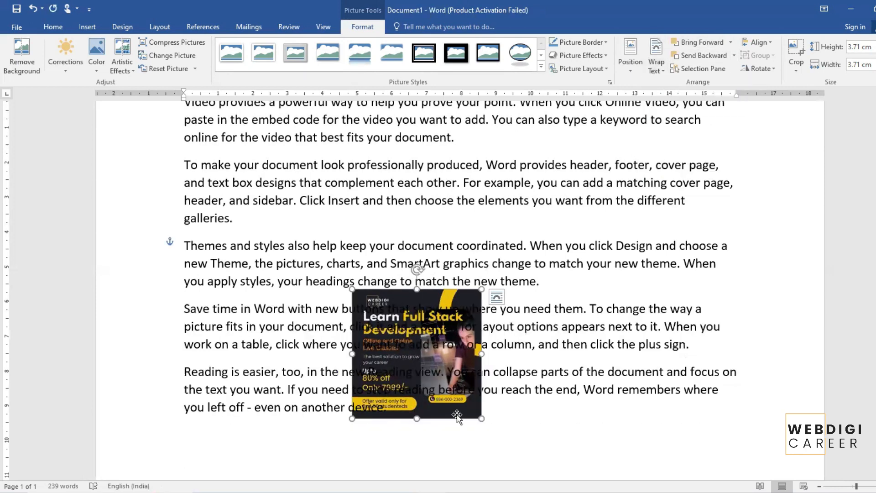
# Try enlarging the picture behind the text to 13.29 cm square and colouring part of the overlapping text white.
pyautogui.moveTo(457, 415); pyautogui.dragTo(612, 388)
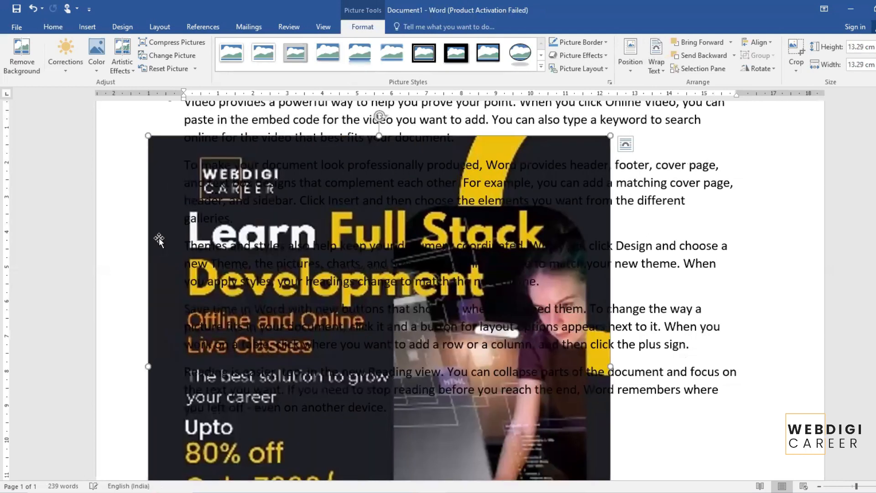
pyautogui.moveTo(189, 220); pyautogui.dragTo(461, 327)
pyautogui.click(235, 64)
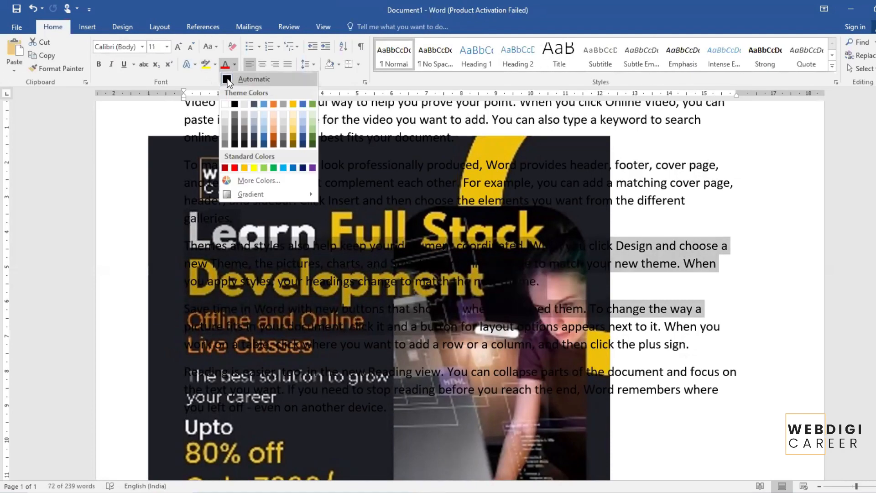
pyautogui.click(224, 106)
pyautogui.click(195, 223)
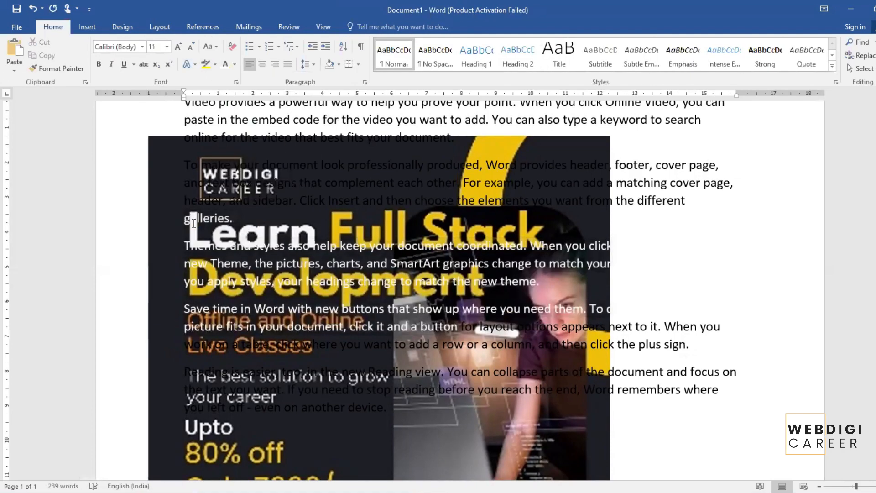
pyautogui.moveTo(186, 238); pyautogui.dragTo(404, 347)
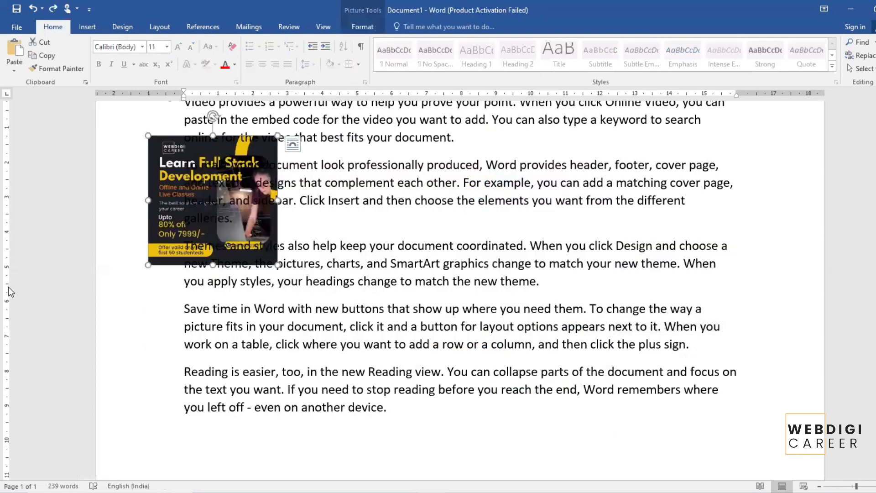
# Move the picture to the middle of the lower three paragraphs and set its text wrapping to In Front of Text.
pyautogui.moveTo(152, 233); pyautogui.dragTo(385, 350)
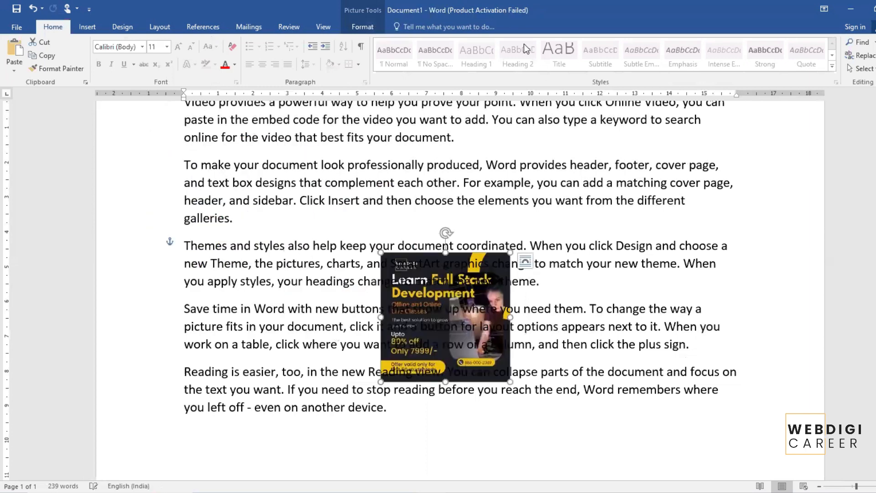
pyautogui.click(349, 23)
pyautogui.click(658, 71)
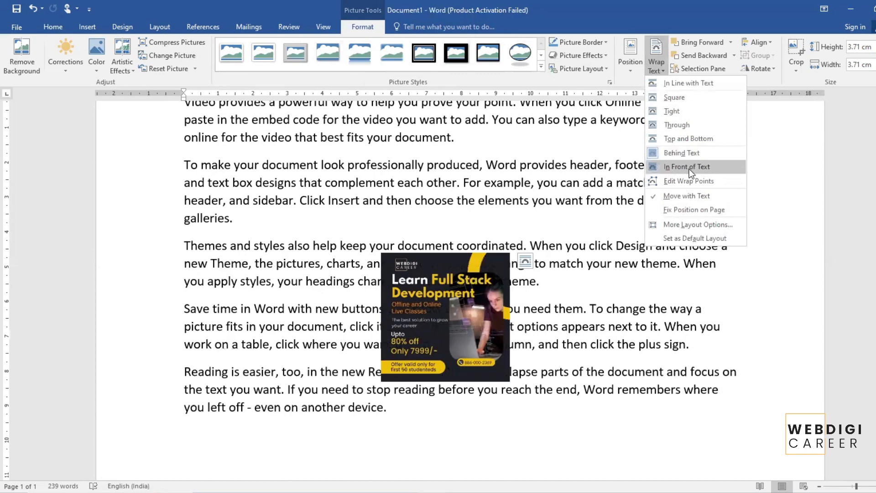
pyautogui.click(689, 167)
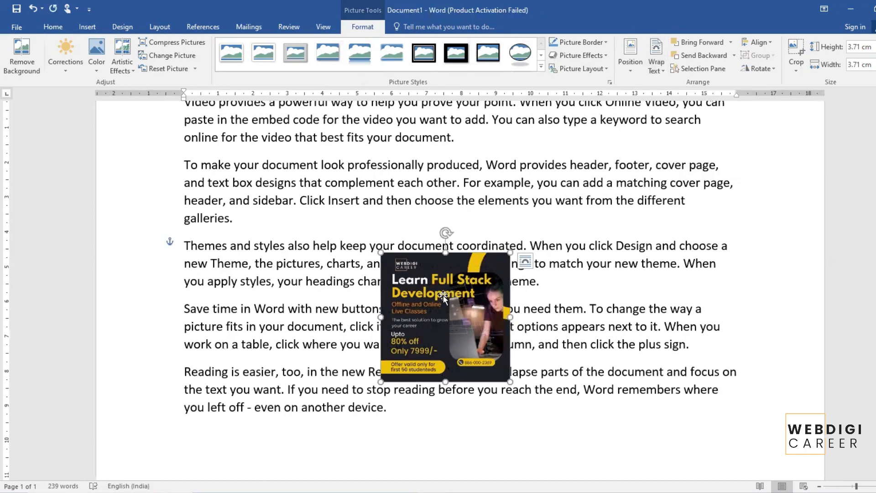
# Move the picture freely over the text, ending near the right side just below the end of the last paragraph.
pyautogui.moveTo(444, 296)
pyautogui.mouseDown()
pyautogui.moveTo(522, 296)
pyautogui.moveTo(357, 293)
pyautogui.moveTo(441, 297)
pyautogui.moveTo(409, 299)
pyautogui.moveTo(453, 283)
pyautogui.mouseUp()
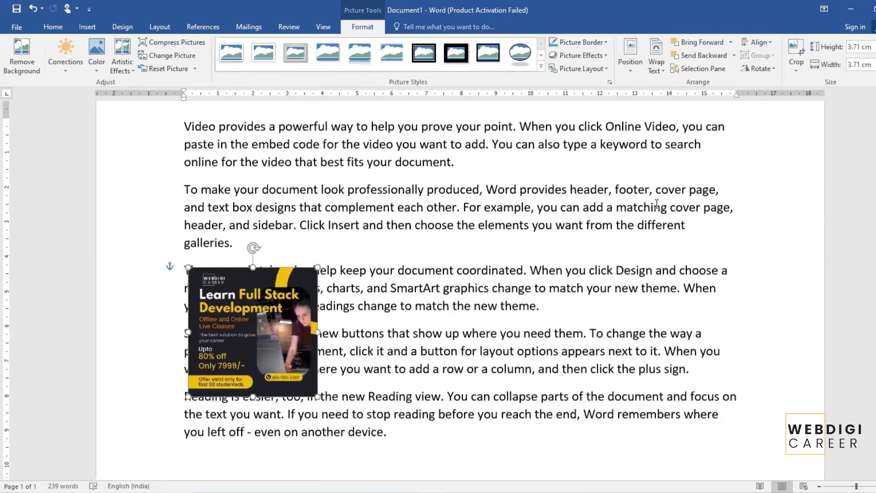
pyautogui.scroll(-2, 657, 204)
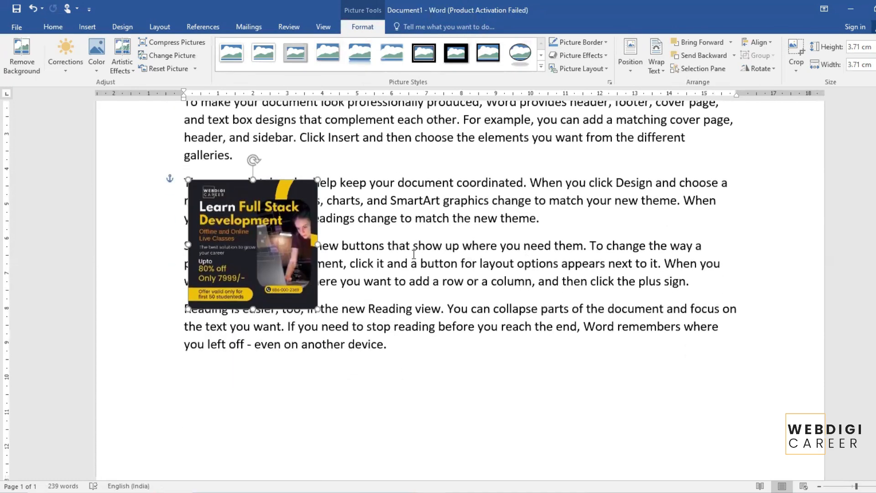
pyautogui.moveTo(284, 297); pyautogui.dragTo(548, 464)
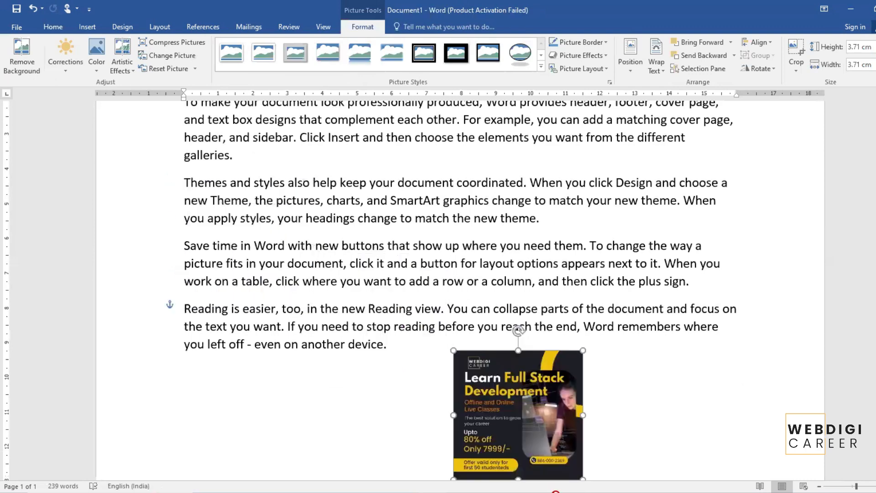
pyautogui.hotkey('ctrl', 'z')
pyautogui.moveTo(242, 257); pyautogui.dragTo(558, 408)
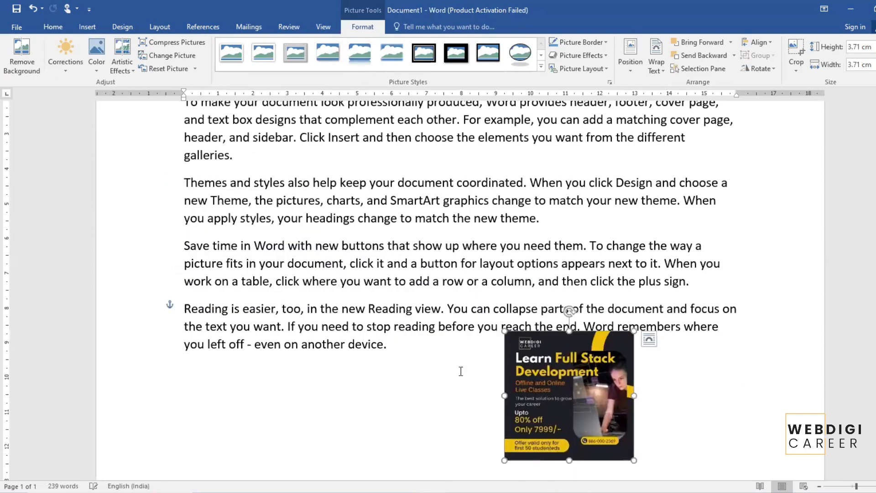
# Delete all sample text together with the picture to empty the document.
pyautogui.moveTo(414, 356); pyautogui.dragTo(155, 86)
pyautogui.press('Delete')
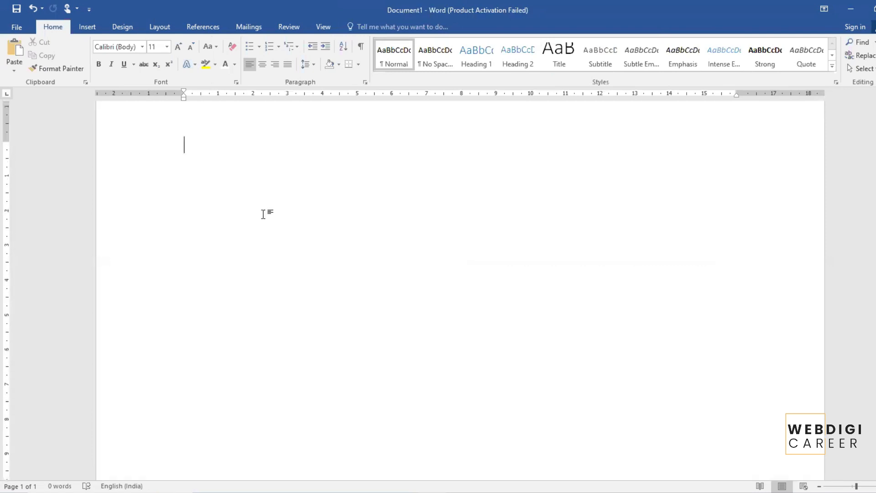
pyautogui.click(86, 28)
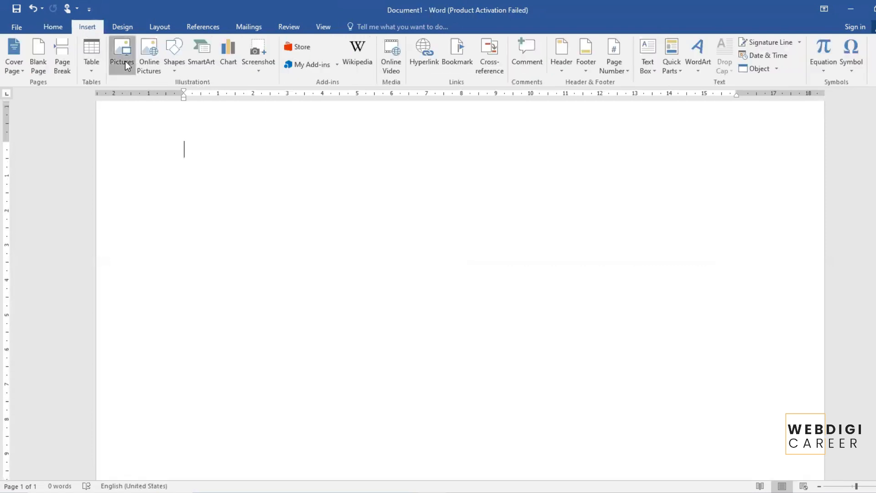
pyautogui.click(125, 61)
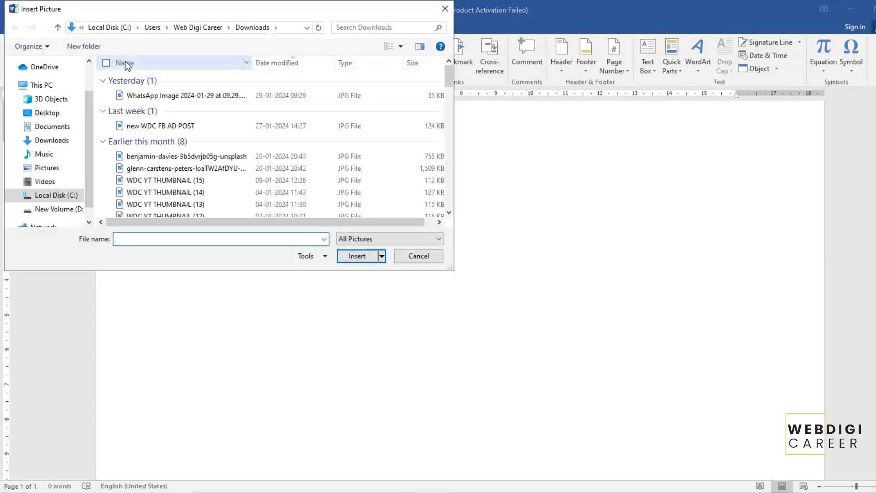
pyautogui.click(409, 260)
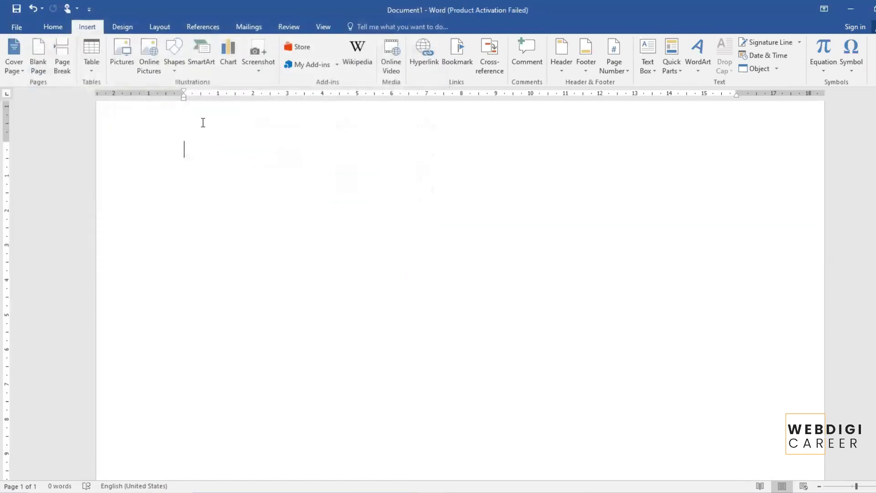
pyautogui.click(121, 59)
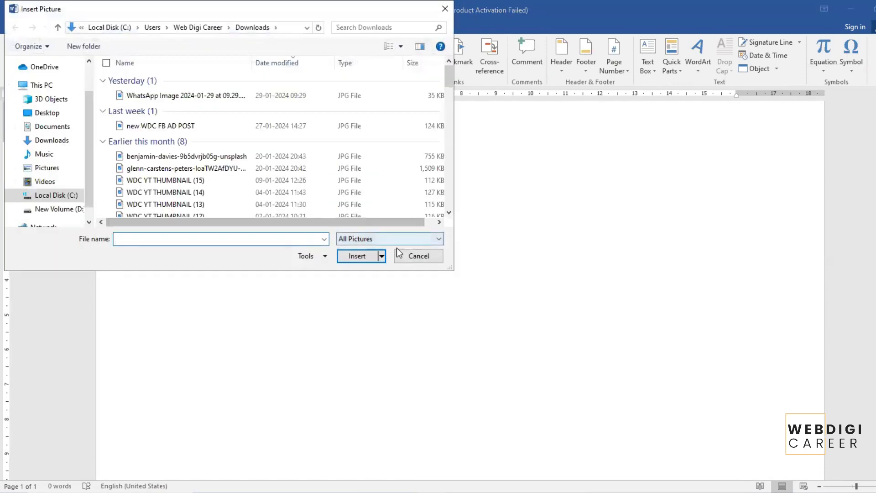
pyautogui.click(409, 254)
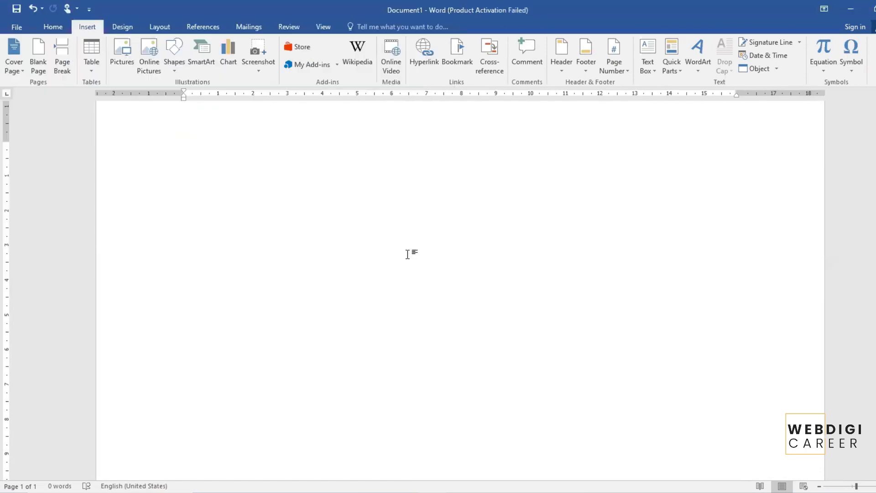
# Start inserting an online picture and search Bing for flower images.
pyautogui.click(149, 63)
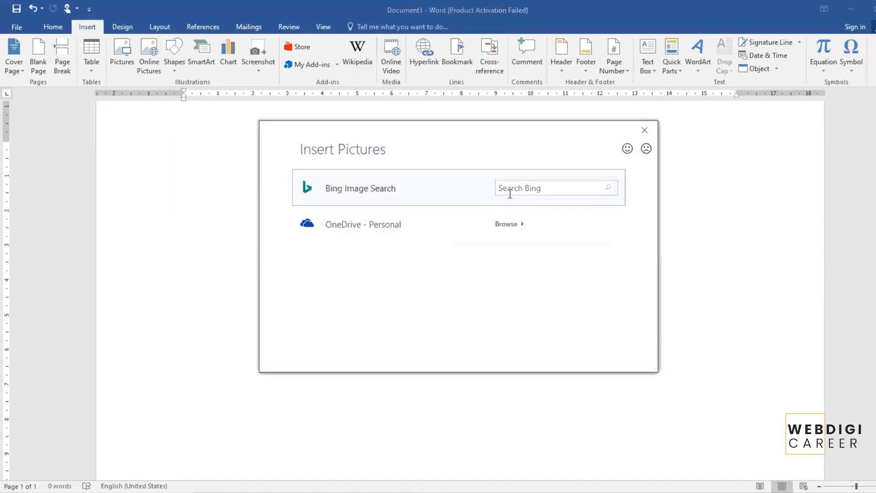
pyautogui.click(513, 188)
pyautogui.press('Return')
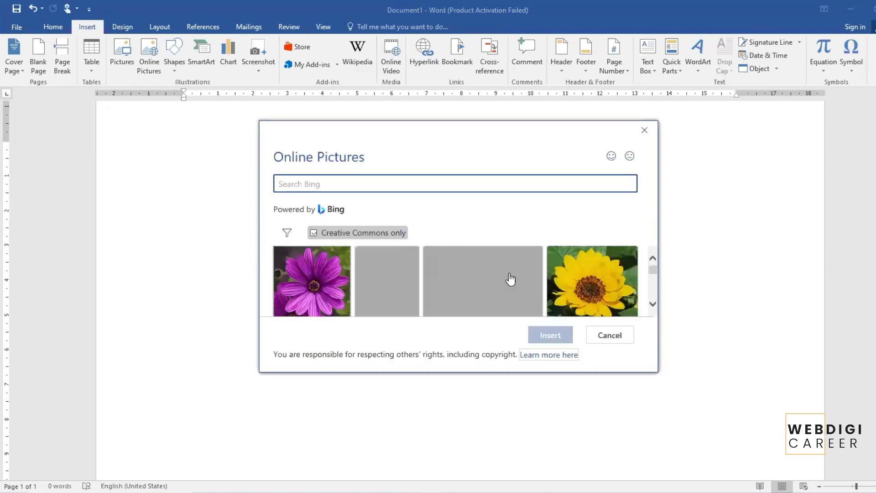
# Select the red, light purple, magenta and violet flower pictures from the Bing results and insert all four.
pyautogui.scroll(-3, 439, 271)
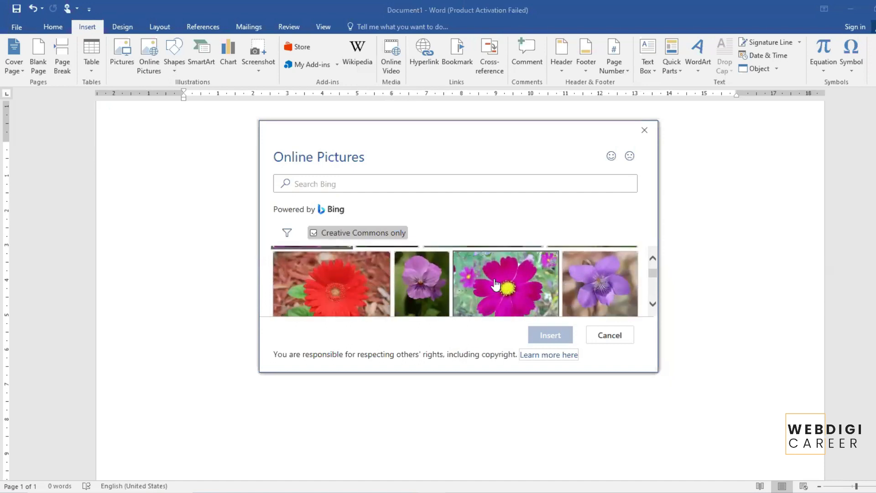
pyautogui.click(338, 294)
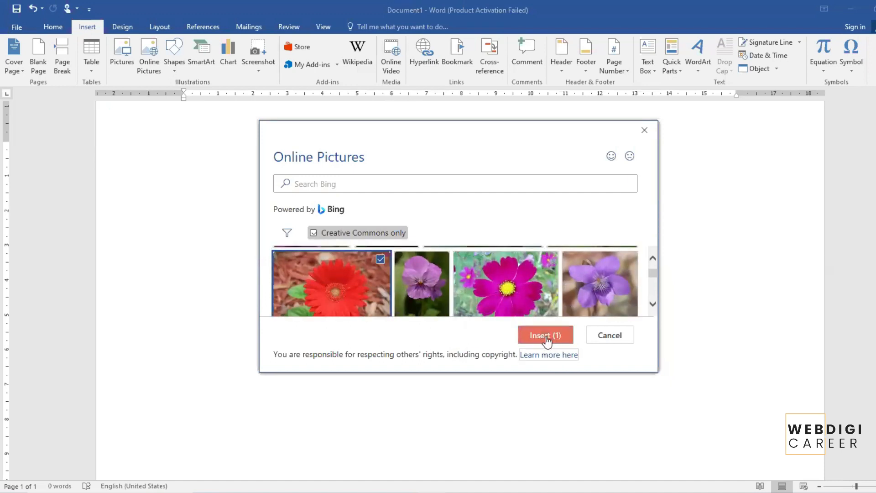
pyautogui.click(439, 290)
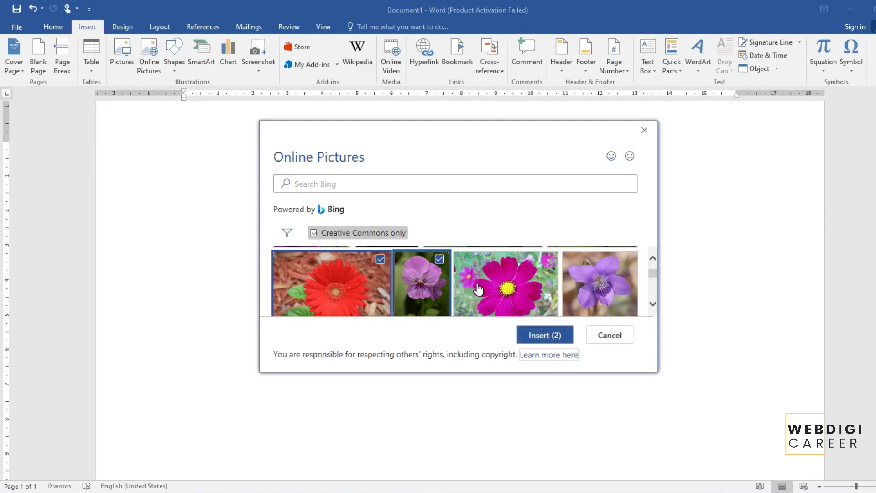
pyautogui.click(509, 290)
pyautogui.click(610, 267)
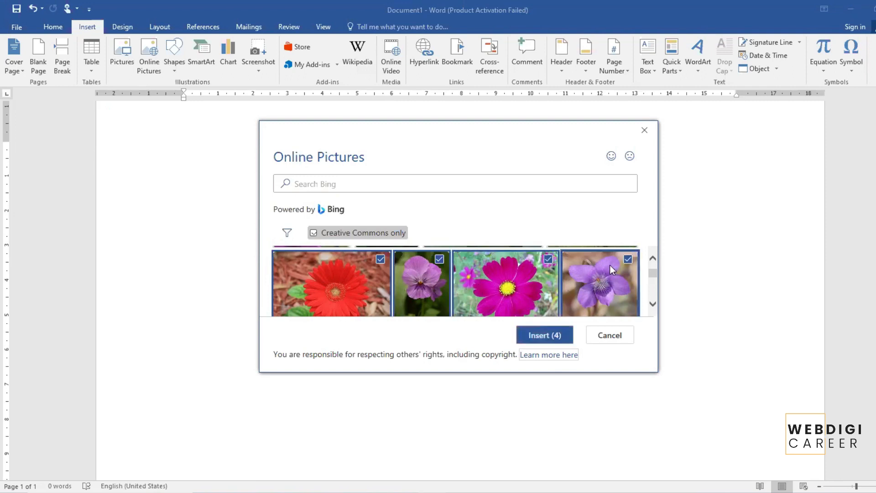
pyautogui.click(536, 342)
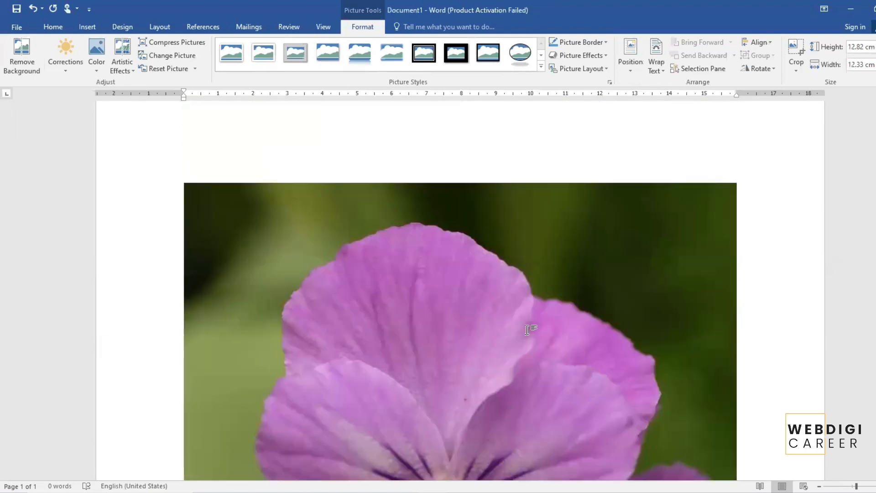
# Shrink the inserted flower pictures, the violet one to about 3.26 × 3.13 cm, and move the red flower to the row's end.
pyautogui.scroll(-3, 548, 304)
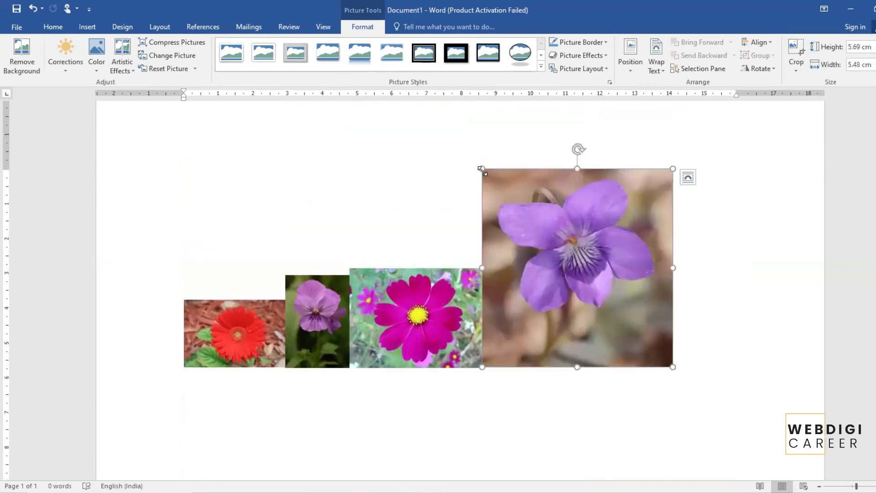
pyautogui.moveTo(482, 169); pyautogui.dragTo(398, 448)
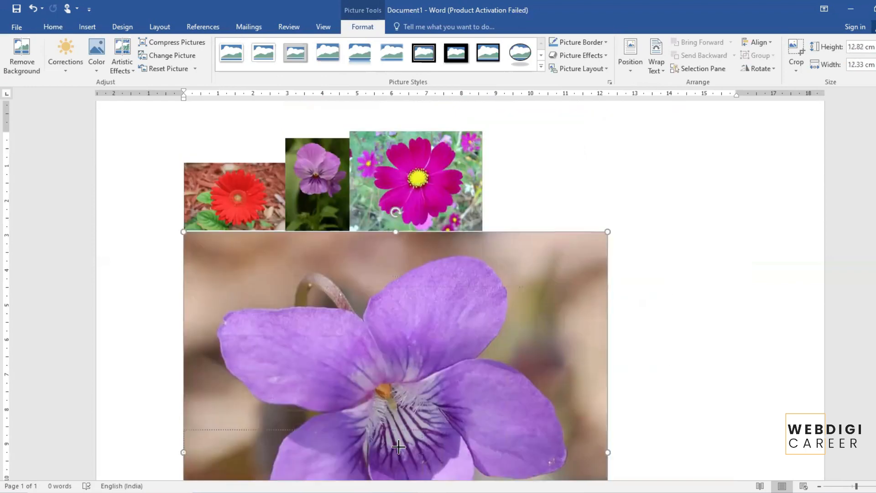
pyautogui.hotkey('ctrl', 'z')
pyautogui.click(360, 272)
pyautogui.moveTo(418, 280); pyautogui.dragTo(615, 278)
pyautogui.moveTo(542, 255); pyautogui.dragTo(410, 414)
# Set the red flower picture and the violet flower picture each to the page's top-left position with text wrapping.
pyautogui.click(212, 230)
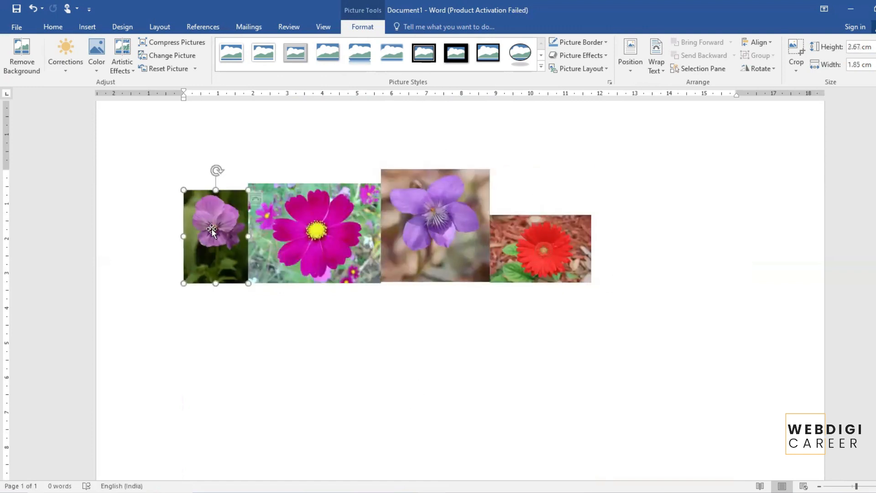
pyautogui.click(280, 233)
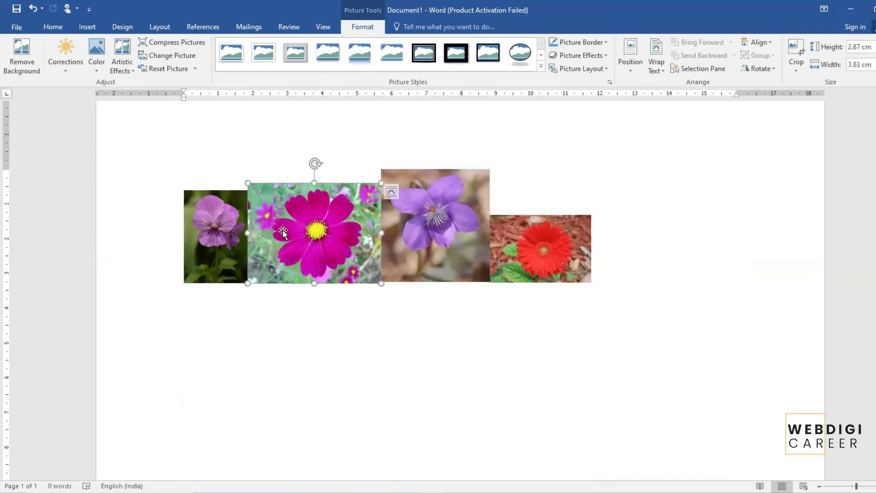
pyautogui.click(510, 258)
pyautogui.click(636, 70)
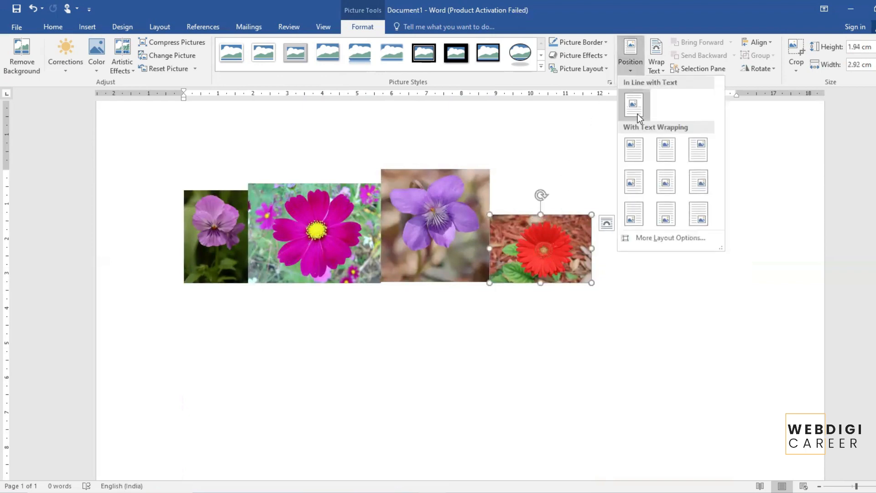
pyautogui.click(633, 151)
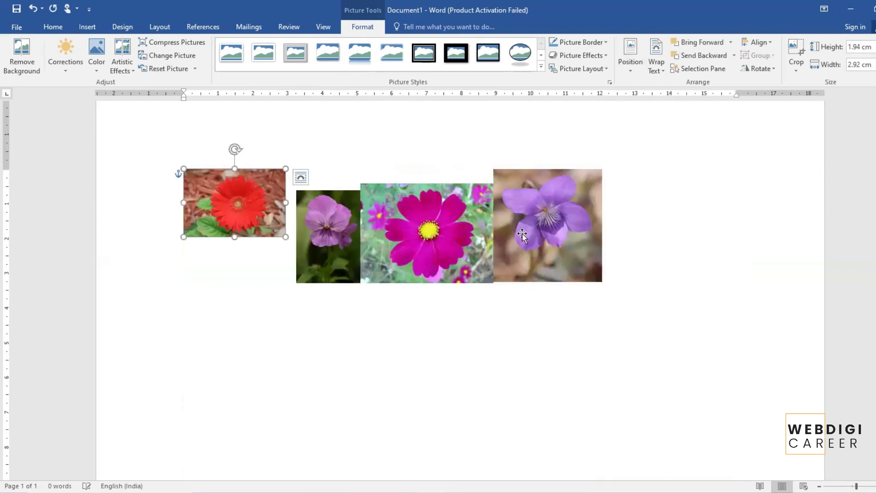
pyautogui.click(545, 210)
pyautogui.click(632, 72)
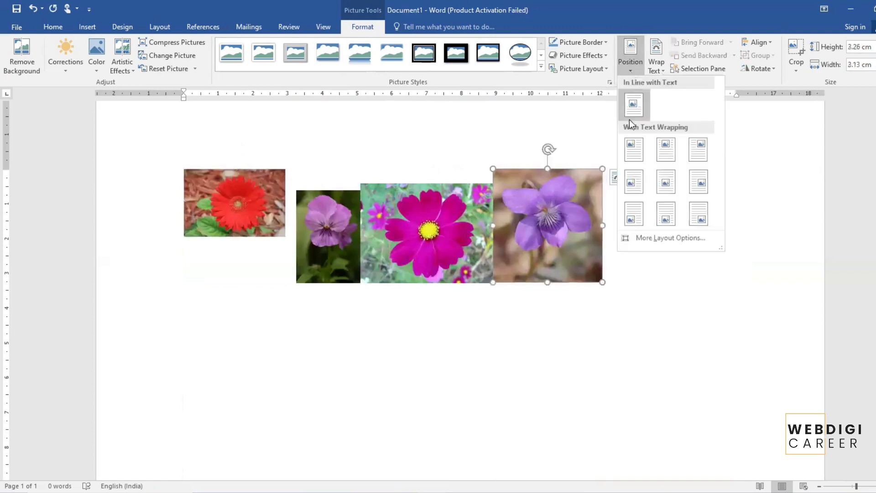
pyautogui.click(631, 152)
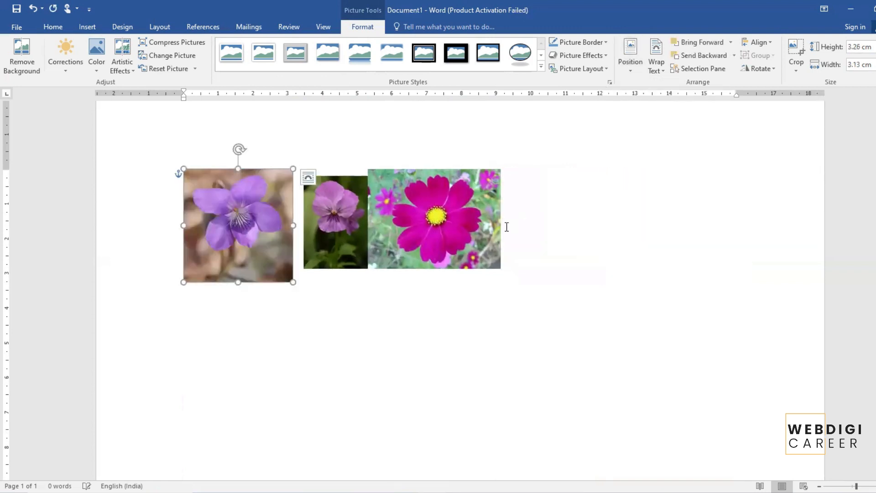
# Set the magenta flower and the light purple pansy pictures to the top-left position with text wrapping, stacking them on the others.
pyautogui.click(434, 230)
pyautogui.click(628, 68)
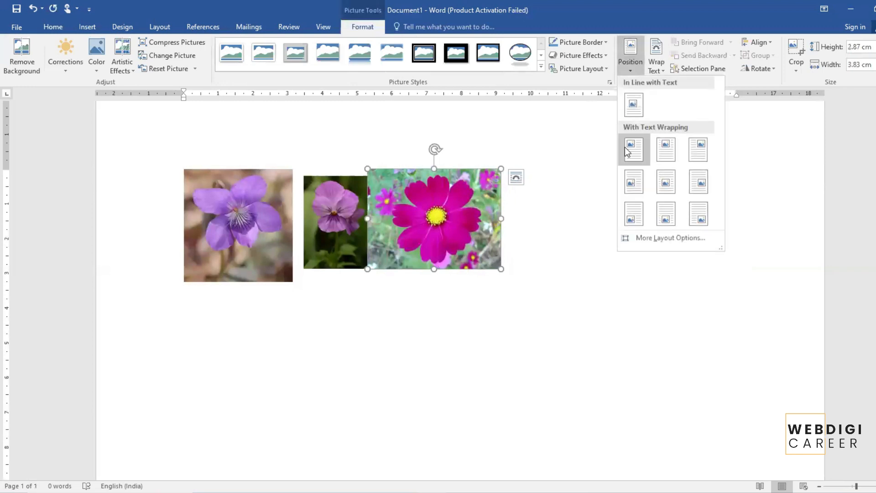
pyautogui.click(627, 148)
pyautogui.click(631, 70)
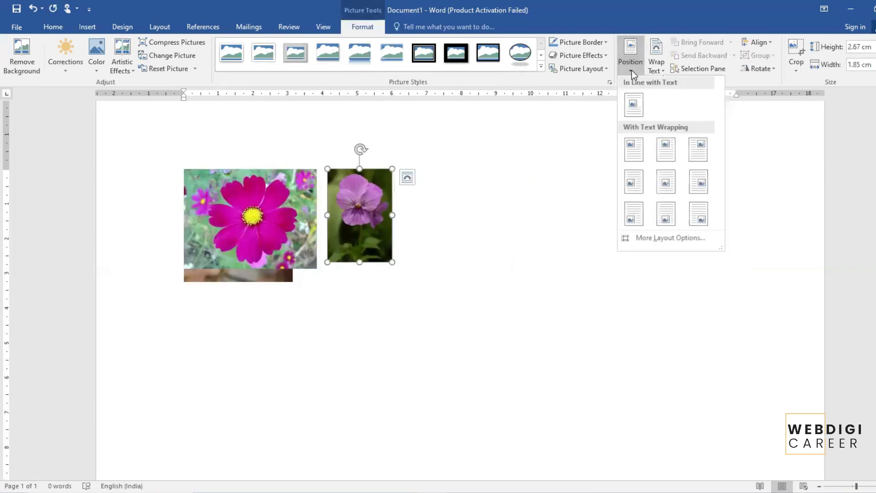
pyautogui.click(630, 151)
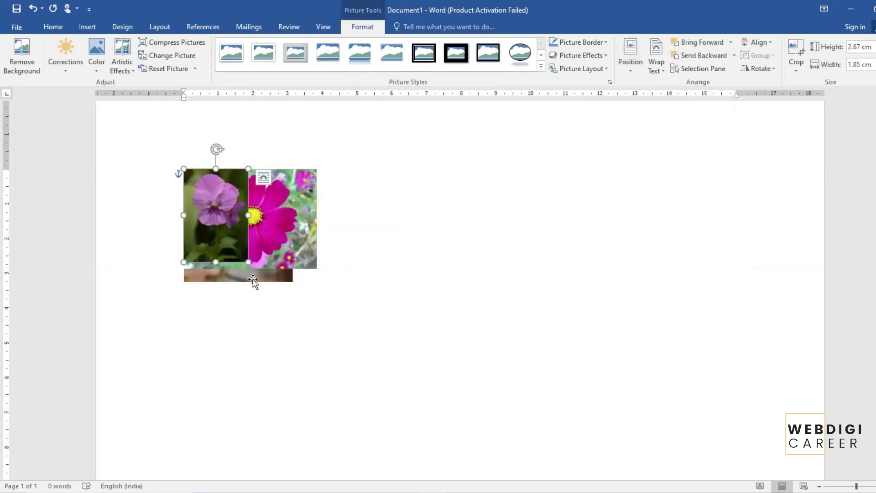
# Move the pansy picture about 2.4 cm to the right over the magenta flower, and show the Selection pane.
pyautogui.moveTo(238, 217); pyautogui.dragTo(320, 213)
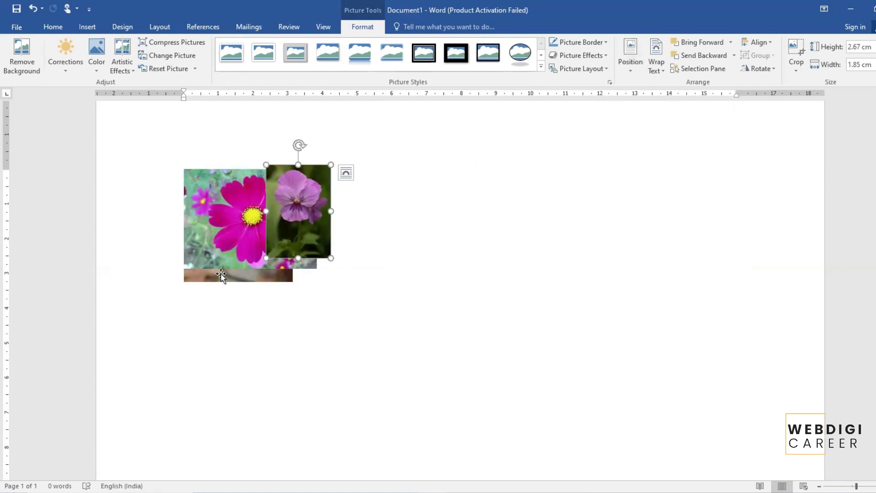
pyautogui.click(236, 218)
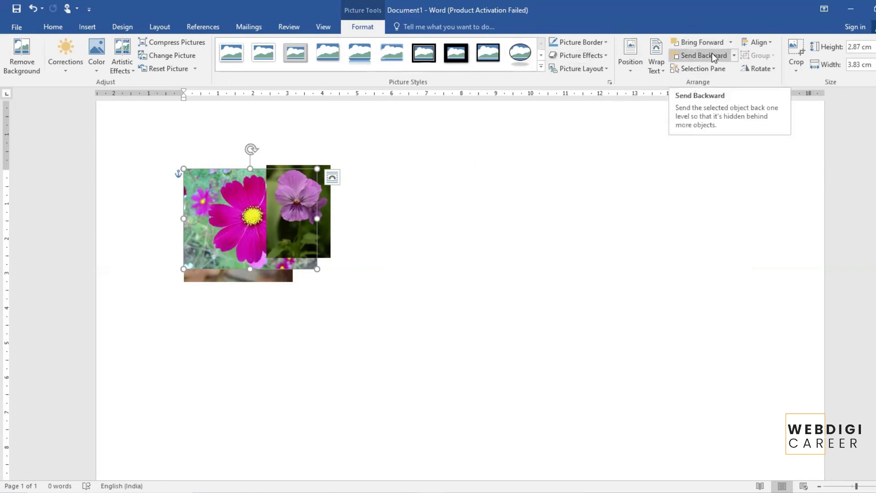
pyautogui.click(697, 71)
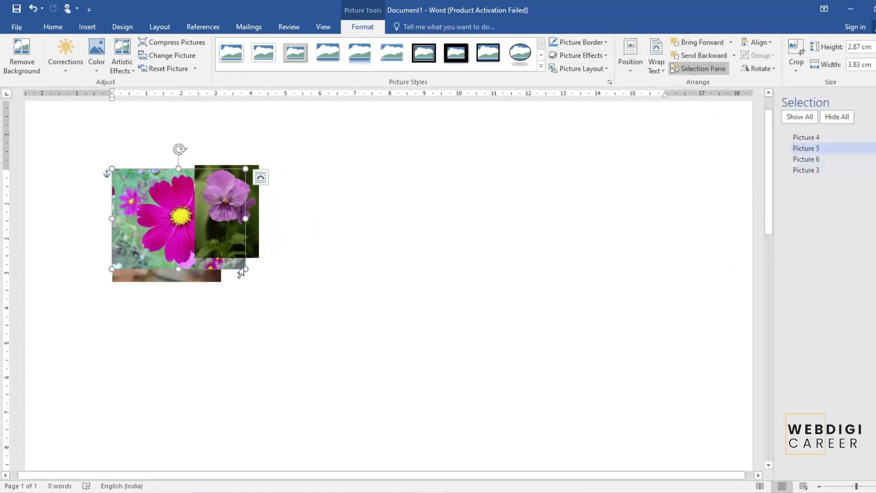
# Try selecting Picture 3 and Picture 6 by name, and hide all pictures and show them again.
pyautogui.click(815, 174)
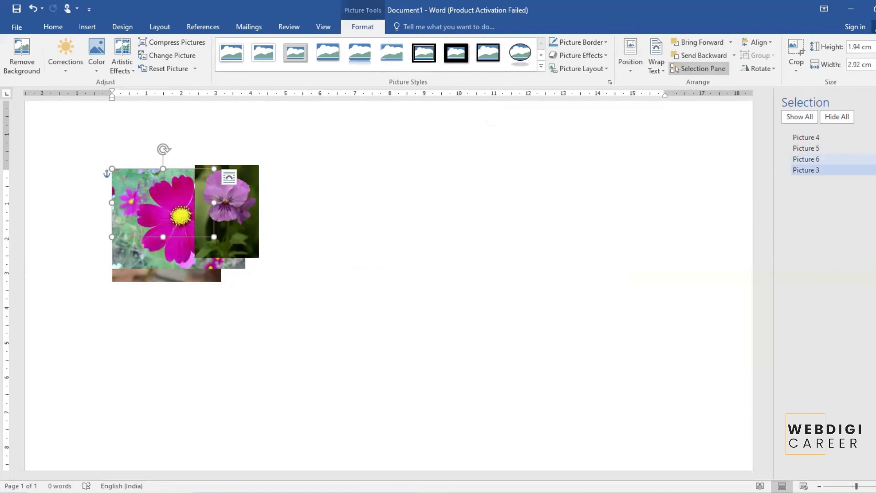
pyautogui.keyDown('ctrl'); pyautogui.click(806, 159); pyautogui.keyUp('ctrl')
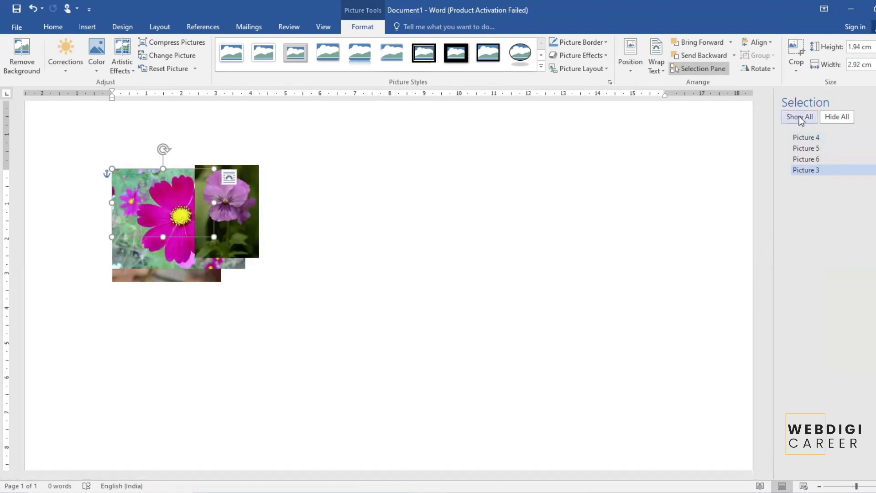
pyautogui.click(838, 117)
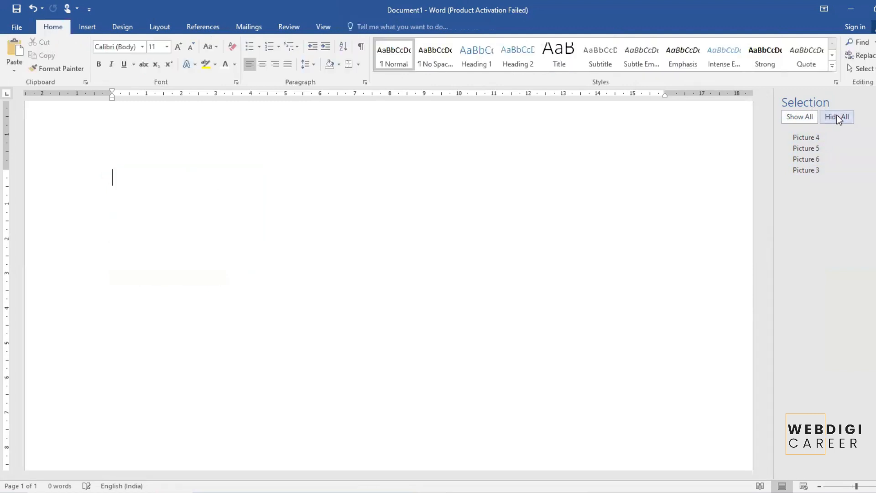
pyautogui.click(804, 117)
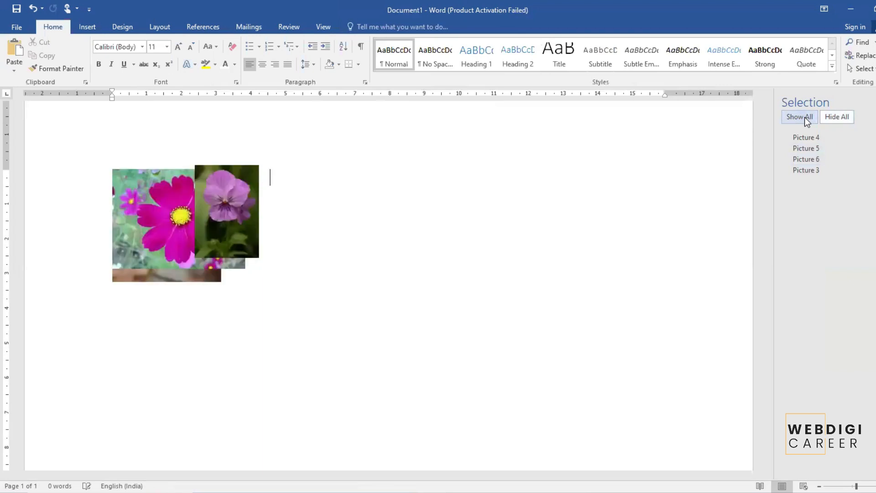
# Bring Picture 3, the hidden red flower, forward level by level to the front of the stack.
pyautogui.click(816, 169)
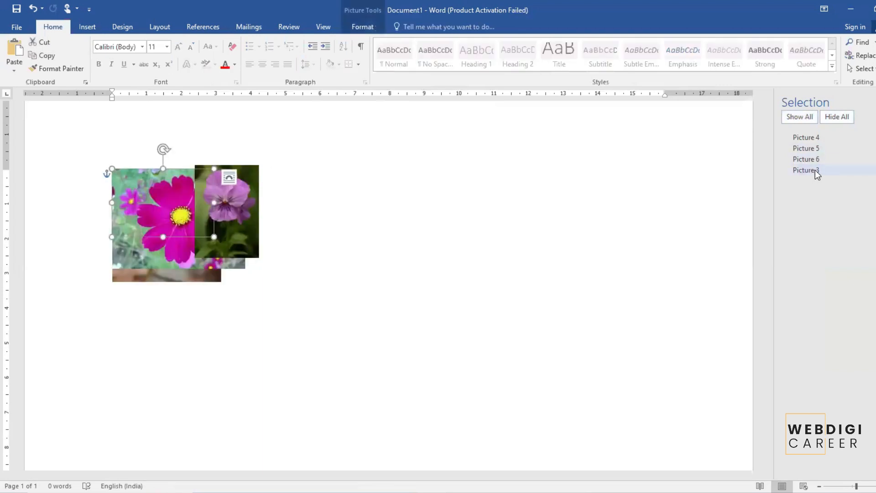
pyautogui.click(356, 25)
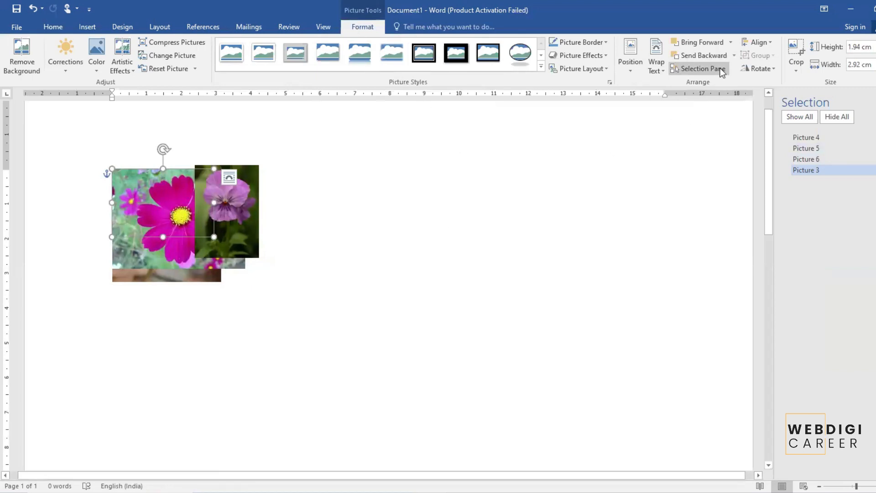
pyautogui.click(730, 43)
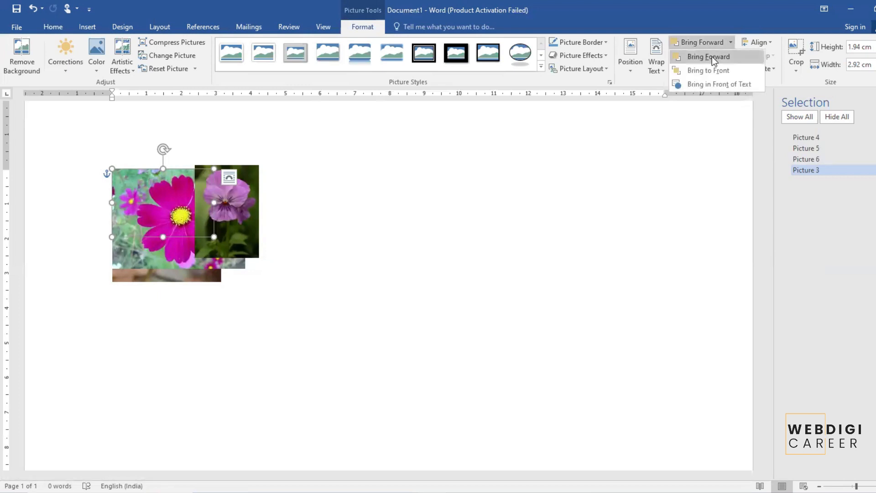
pyautogui.click(713, 57)
pyautogui.click(700, 40)
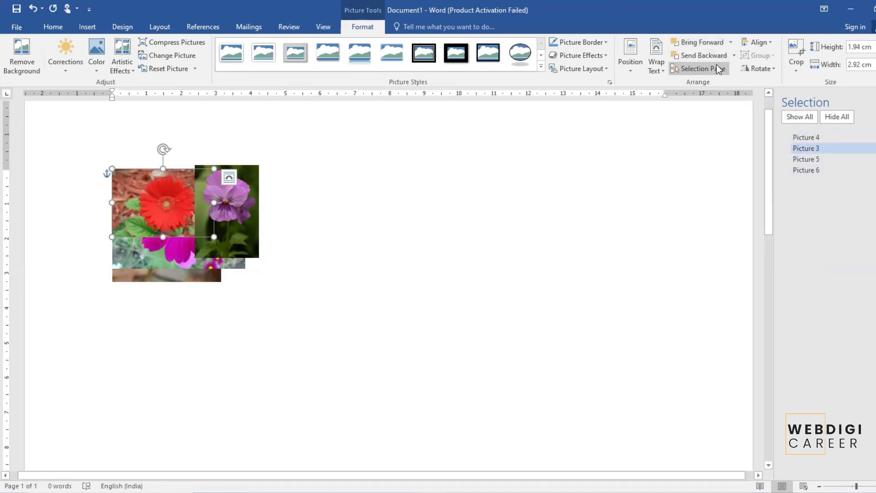
pyautogui.click(698, 43)
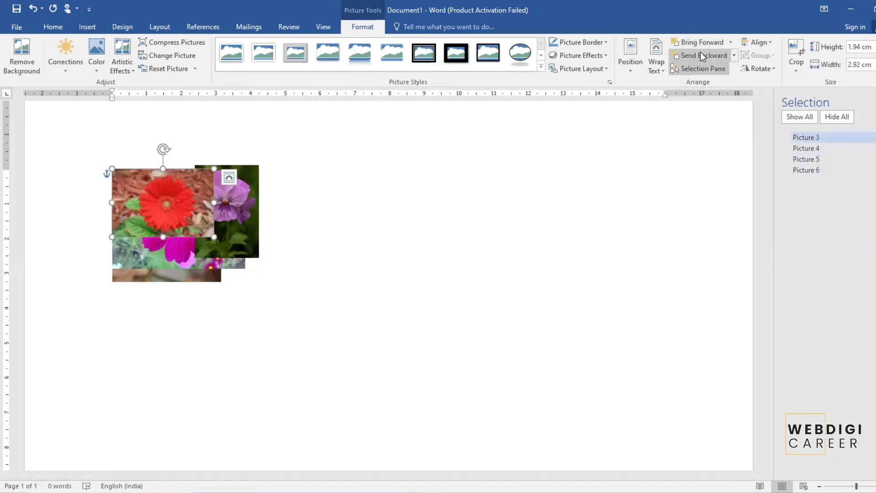
# Send the red flower picture backward level by level to the bottom of the stack.
pyautogui.click(702, 58)
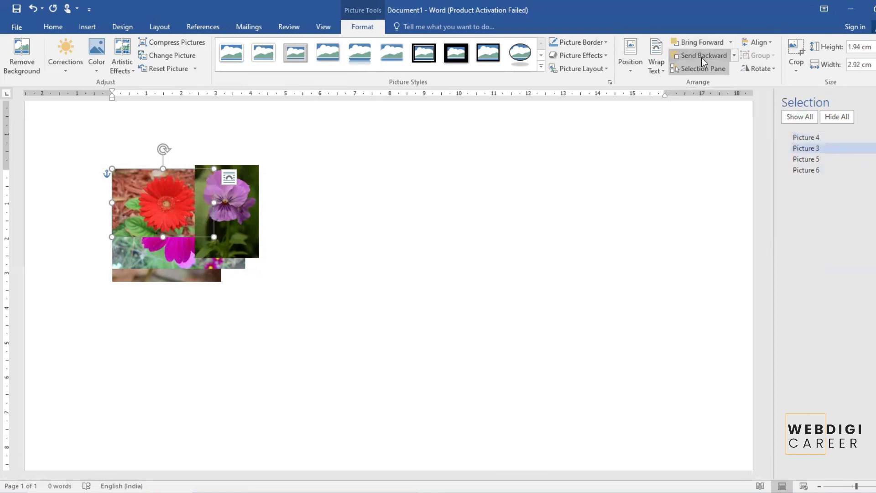
pyautogui.click(702, 57)
pyautogui.click(702, 58)
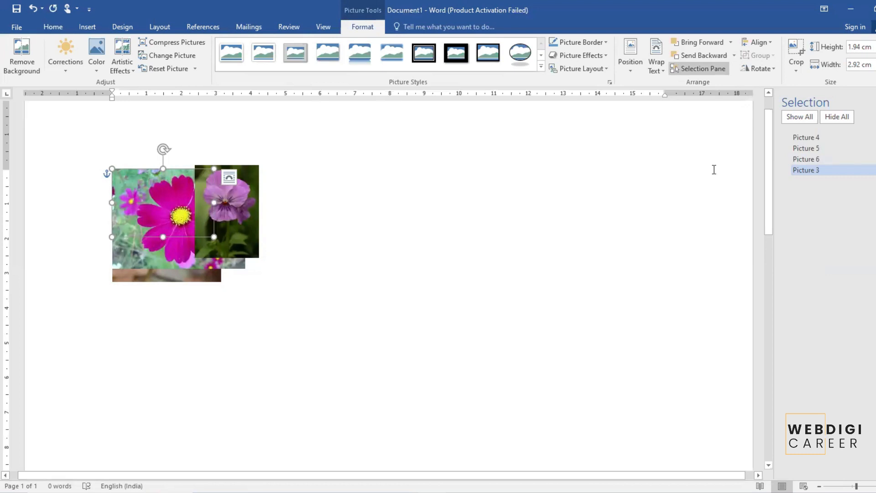
# Bring the red flower picture to the front in one go and move it over the lower part of the pansy picture.
pyautogui.click(731, 43)
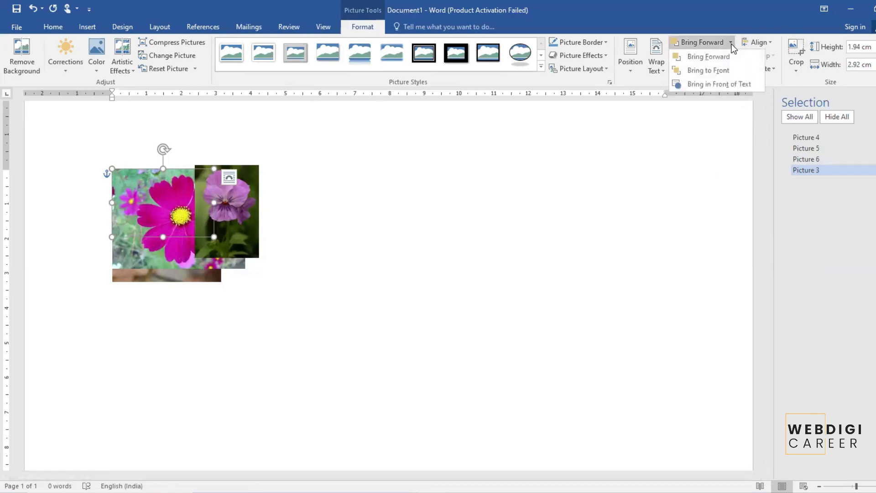
pyautogui.click(702, 73)
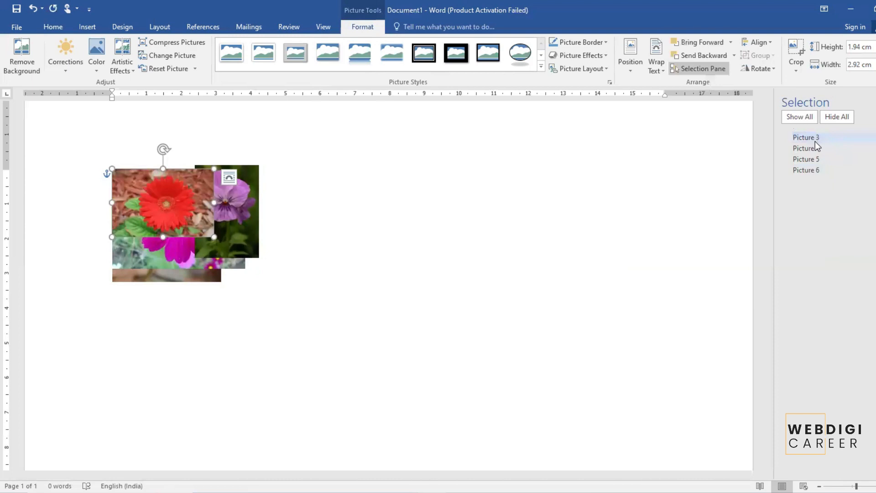
pyautogui.moveTo(169, 194); pyautogui.dragTo(261, 227)
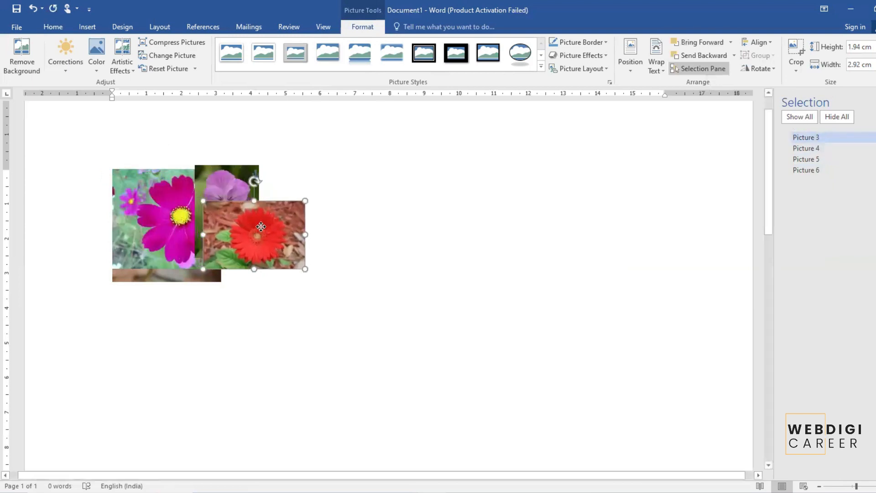
# Spread the stacked pictures apart: pansy mid-page, red flower farther right, magenta flower lower down, and violet flower near the top-left margin.
pyautogui.moveTo(216, 188); pyautogui.dragTo(254, 187)
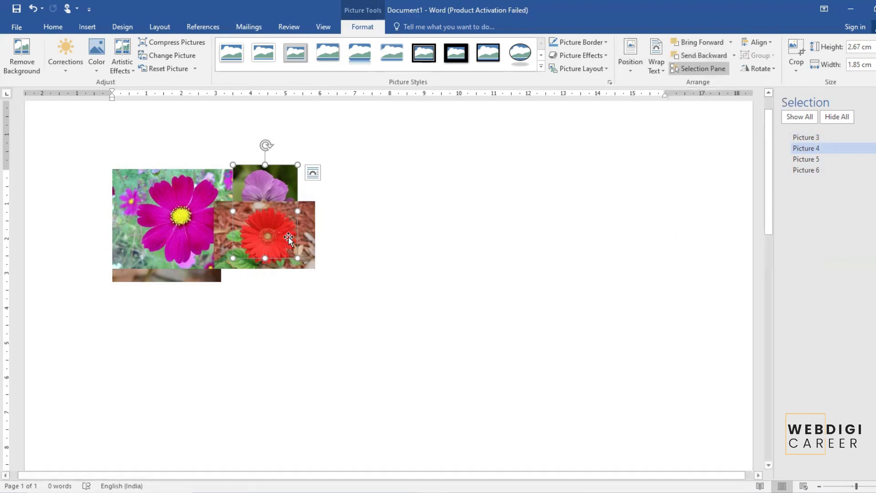
pyautogui.moveTo(288, 237); pyautogui.dragTo(535, 247)
pyautogui.moveTo(265, 182); pyautogui.dragTo(369, 215)
pyautogui.moveTo(184, 244); pyautogui.dragTo(249, 379)
pyautogui.moveTo(184, 233); pyautogui.dragTo(179, 234)
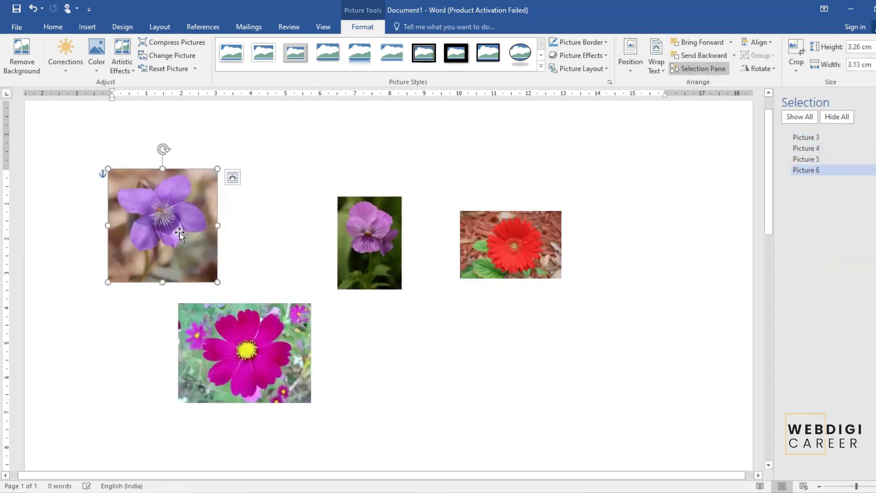
# Scatter the pictures: red flower near the right margin, pansy higher on the page, and magenta flower slightly farther right and lower.
pyautogui.moveTo(524, 256); pyautogui.dragTo(647, 259)
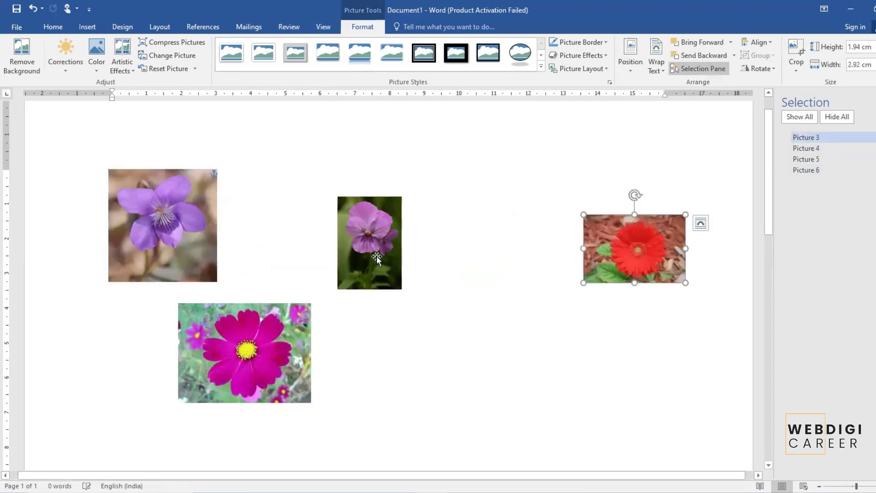
pyautogui.moveTo(376, 256); pyautogui.dragTo(498, 178)
pyautogui.moveTo(270, 359); pyautogui.dragTo(383, 368)
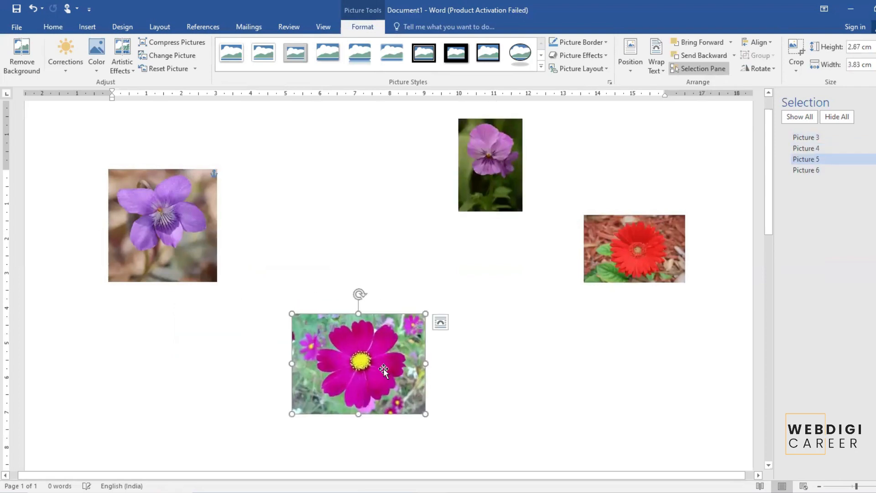
# Select the violet, magenta, pansy and red flower pictures together.
pyautogui.click(159, 236)
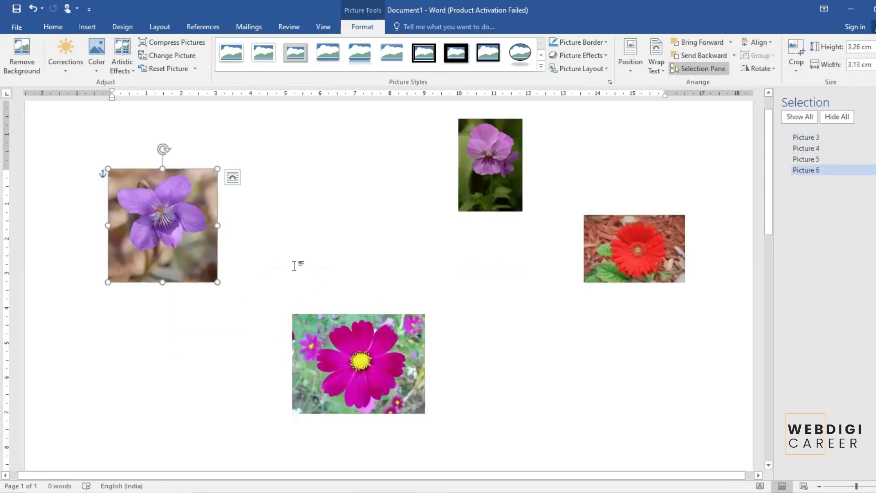
pyautogui.keyDown('shift'); pyautogui.click(360, 363); pyautogui.keyUp('shift')
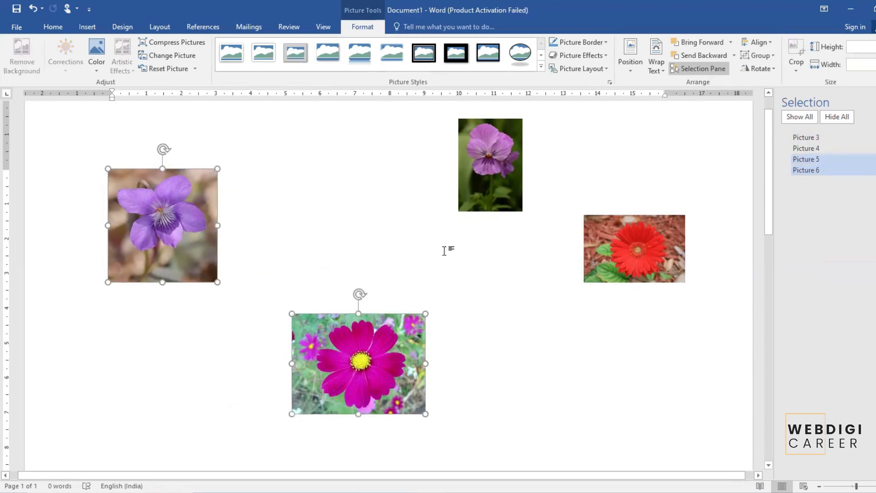
pyautogui.keyDown('shift'); pyautogui.click(481, 189); pyautogui.keyUp('shift')
pyautogui.keyDown('shift'); pyautogui.click(624, 237); pyautogui.keyUp('shift')
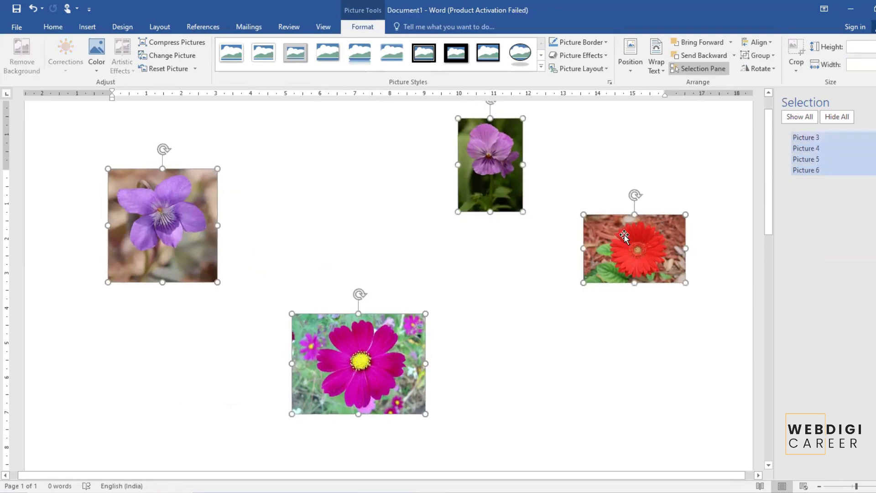
# Try Align Left, Align Center and Align Right on the four selected pictures, undoing each alignment.
pyautogui.click(766, 44)
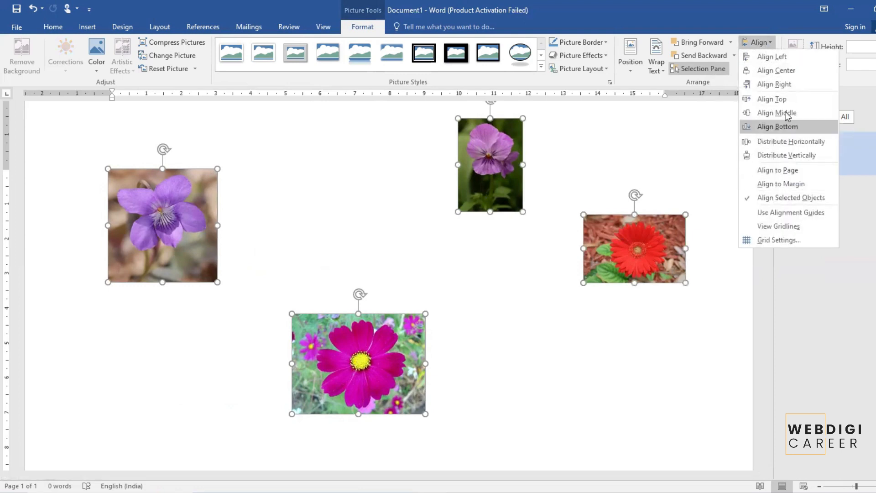
pyautogui.click(784, 59)
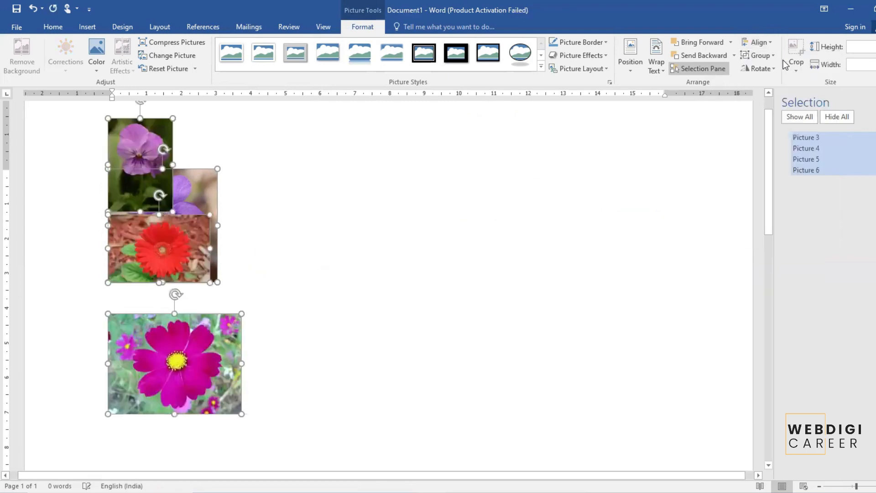
pyautogui.hotkey('ctrl', 'z')
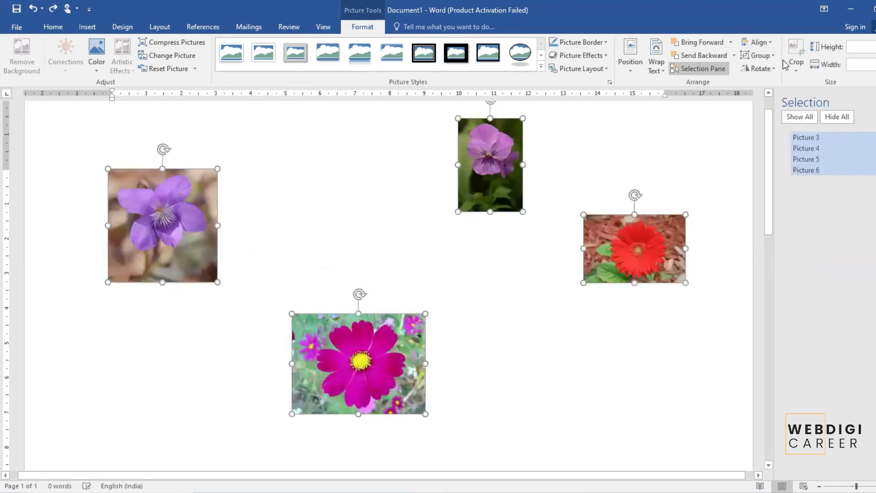
pyautogui.click(769, 43)
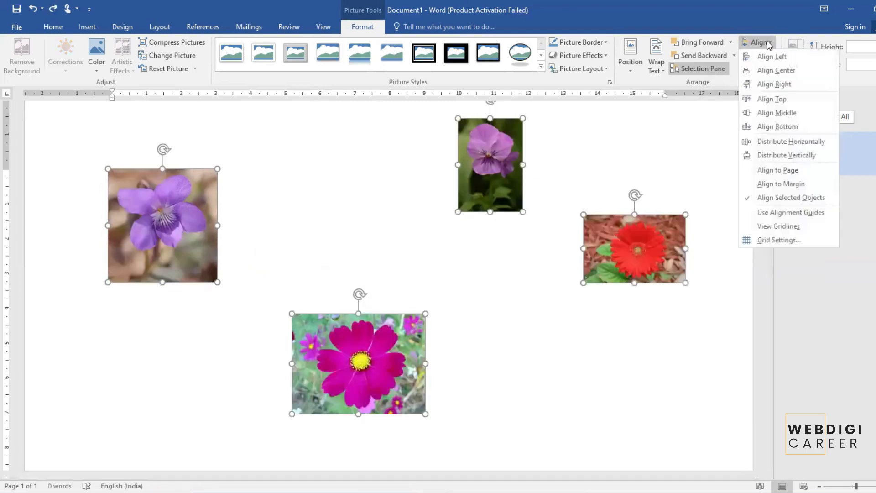
pyautogui.click(776, 74)
pyautogui.hotkey('ctrl', 'z')
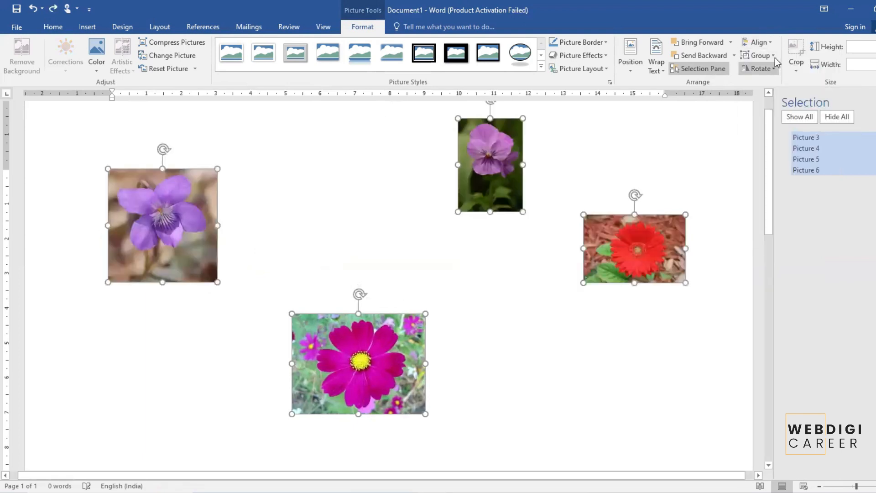
pyautogui.click(767, 45)
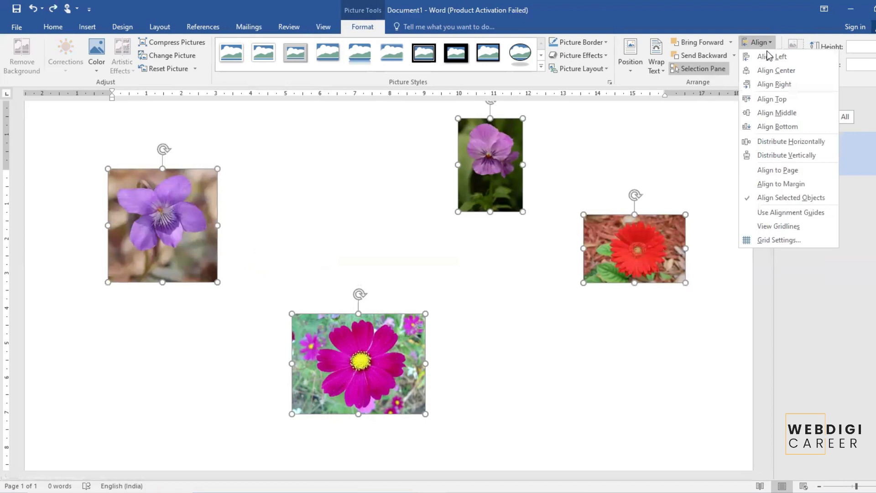
pyautogui.click(772, 85)
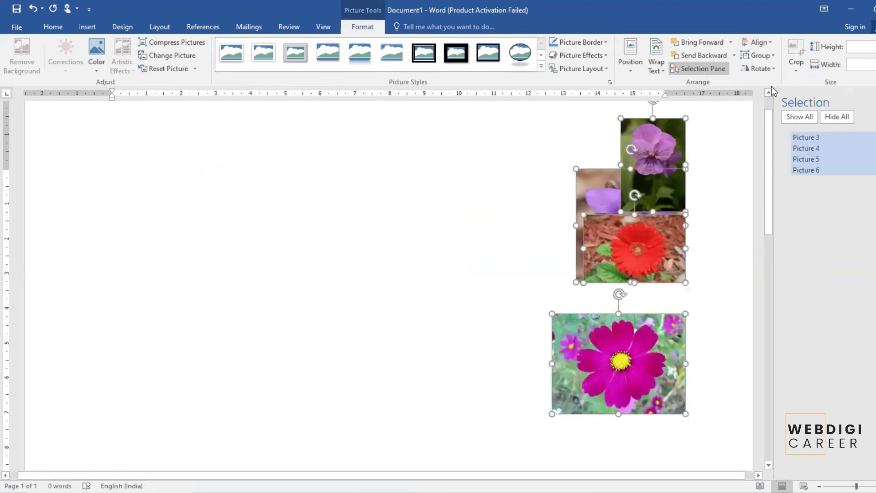
pyautogui.hotkey('ctrl', 'z')
# Try Align Top and Align Middle on the four selected pictures, undoing each alignment.
pyautogui.click(760, 45)
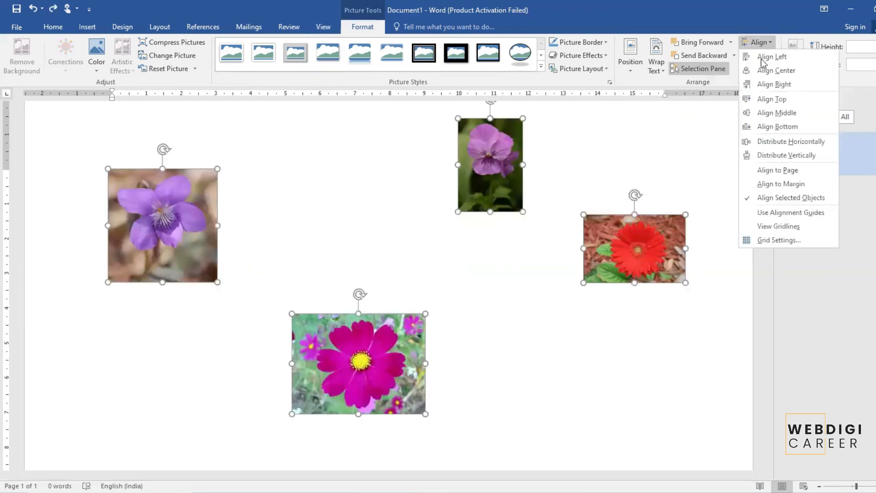
pyautogui.click(772, 99)
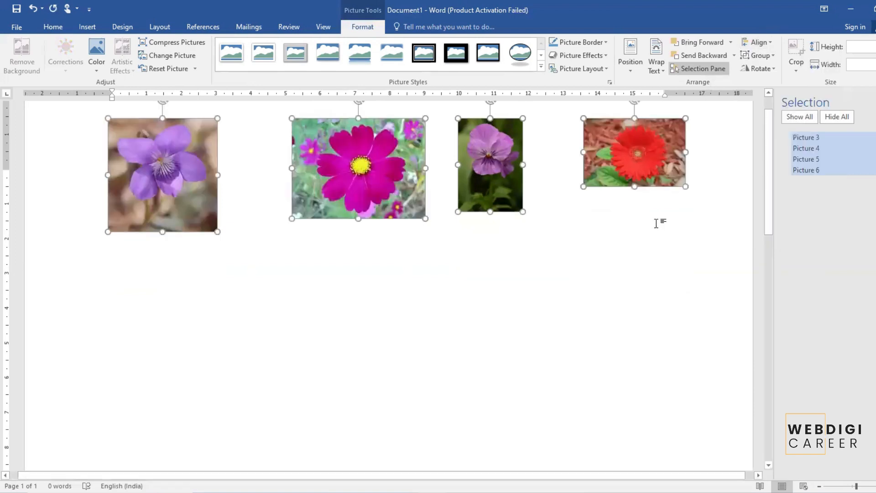
pyautogui.hotkey('ctrl', 'z')
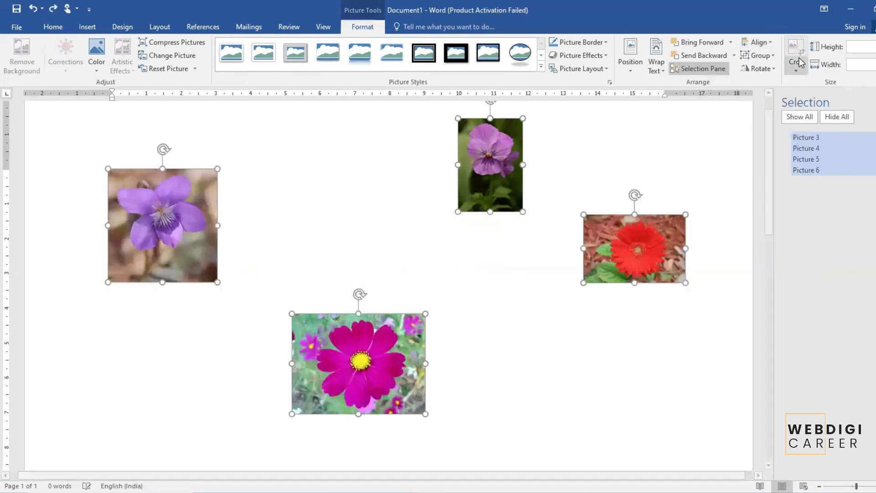
pyautogui.click(765, 44)
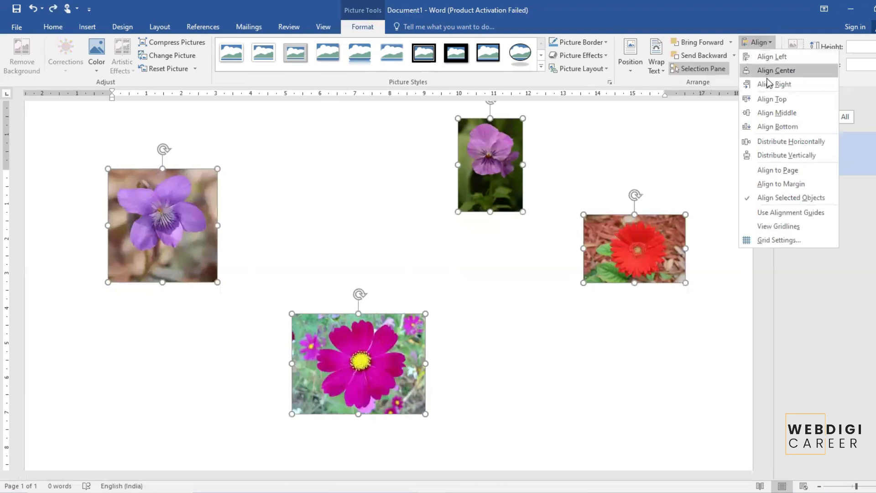
pyautogui.click(771, 113)
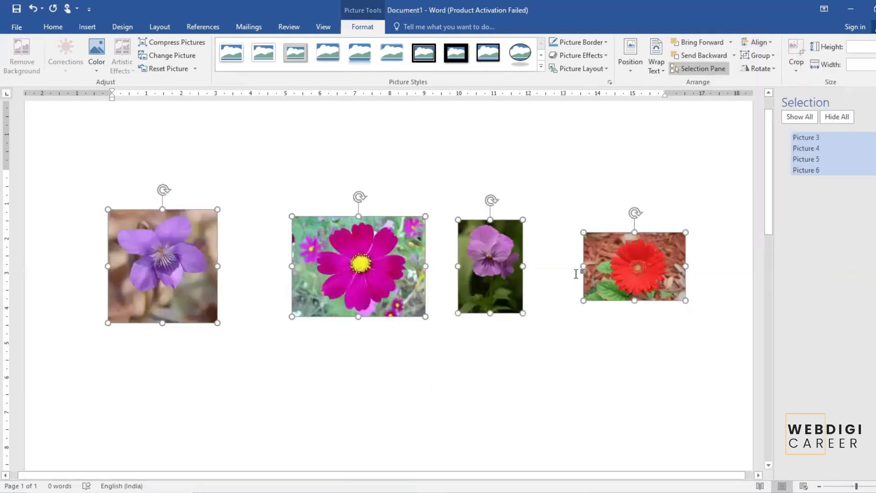
pyautogui.hotkey('ctrl', 'z')
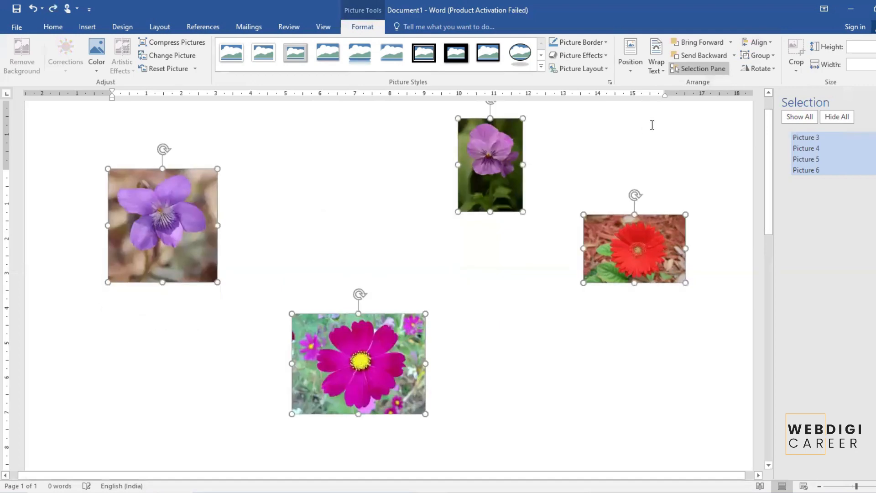
# Align the four selected pictures to the bottom and apply Align Middle so their vertical centres share one line.
pyautogui.click(767, 44)
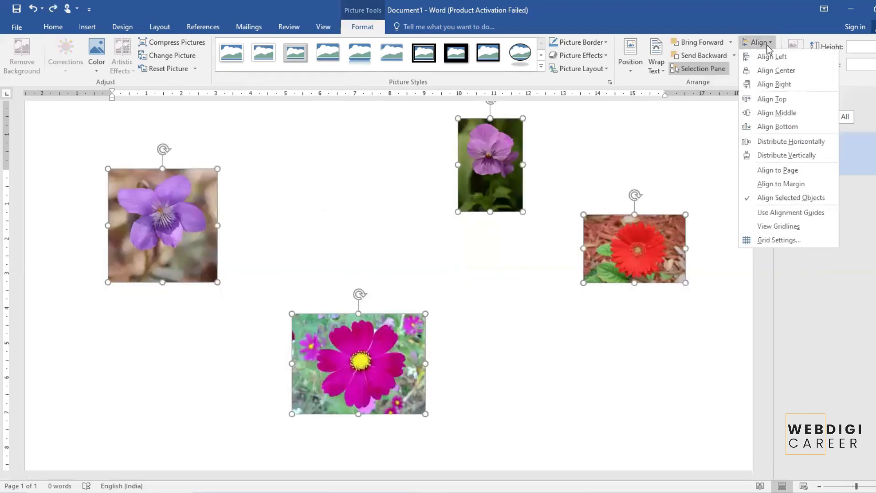
pyautogui.click(770, 127)
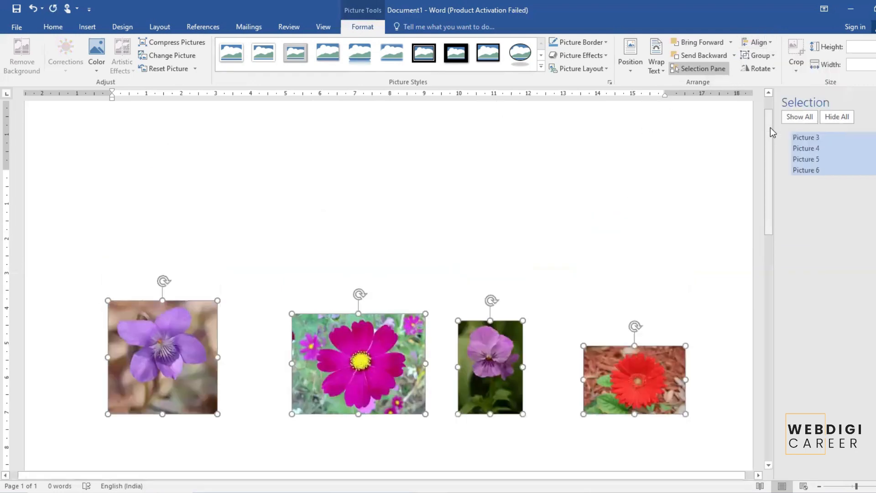
pyautogui.click(763, 43)
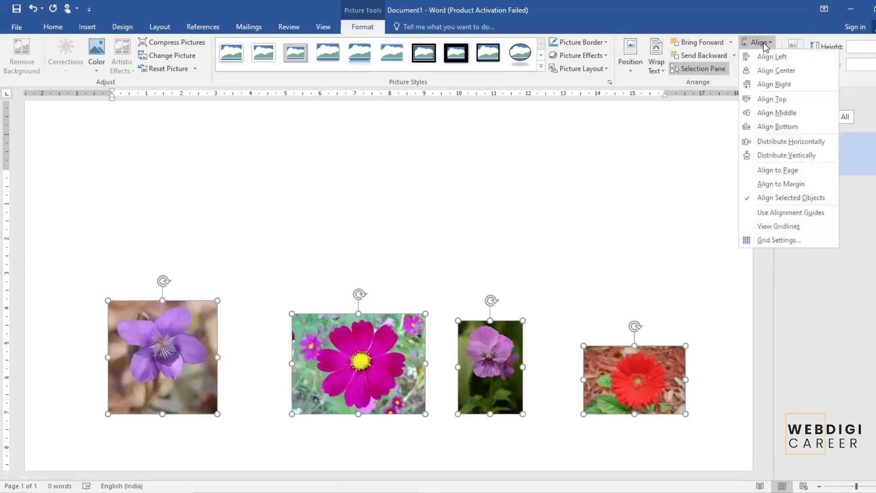
pyautogui.click(765, 113)
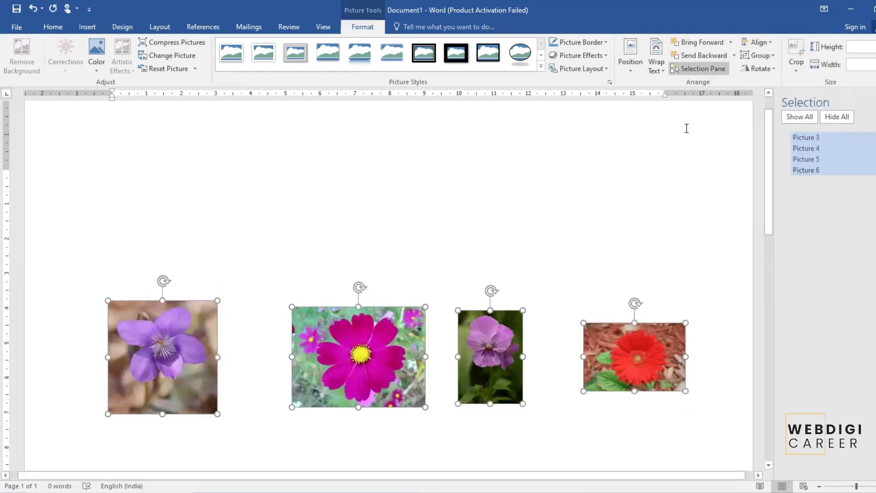
# Distribute the four selected flower pictures horizontally so the gaps between them are equal.
pyautogui.scroll(-3, 589, 235)
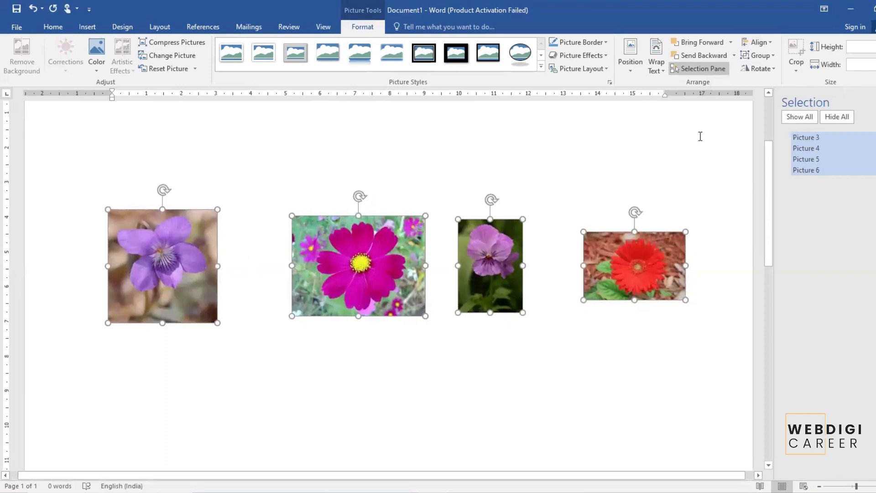
pyautogui.click(769, 45)
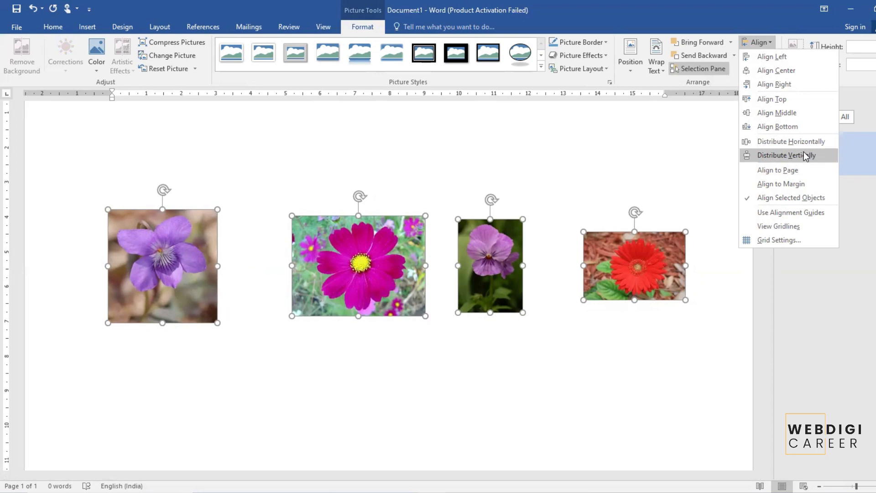
pyautogui.click(796, 143)
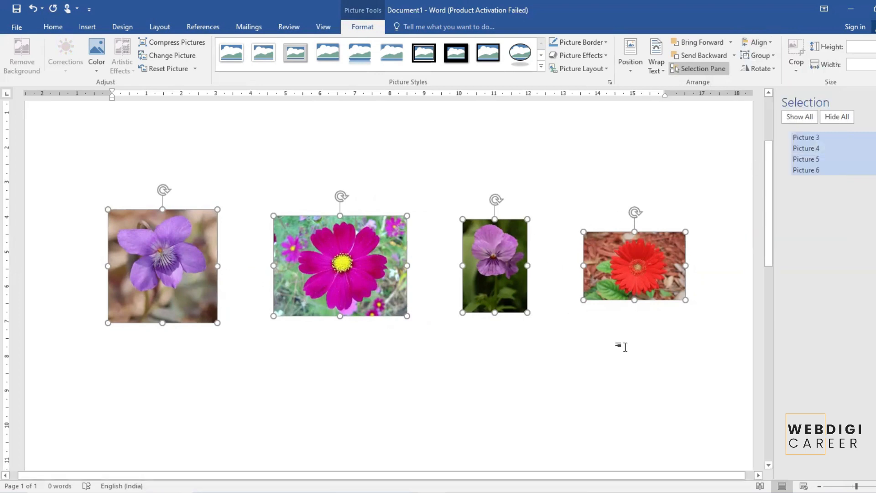
# Group the four selected flower pictures into one object and deselect it.
pyautogui.scroll(-1, 652, 296)
pyautogui.scroll(3, 652, 295)
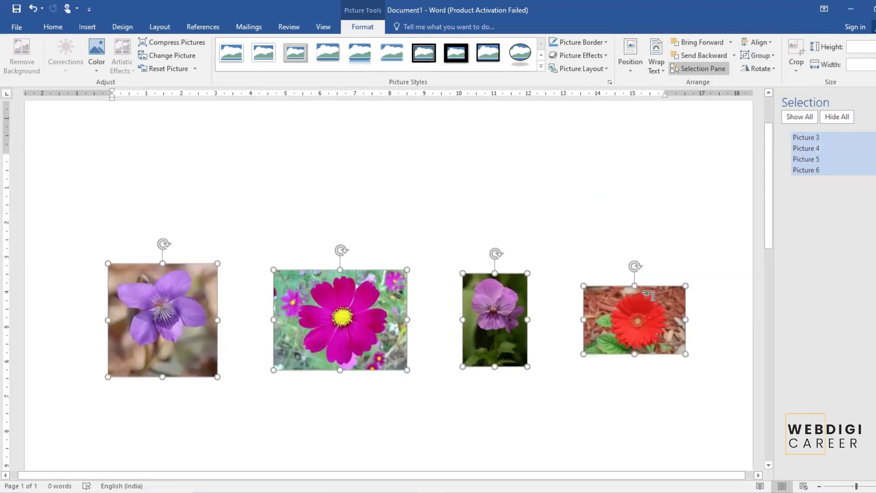
pyautogui.scroll(-4, 652, 295)
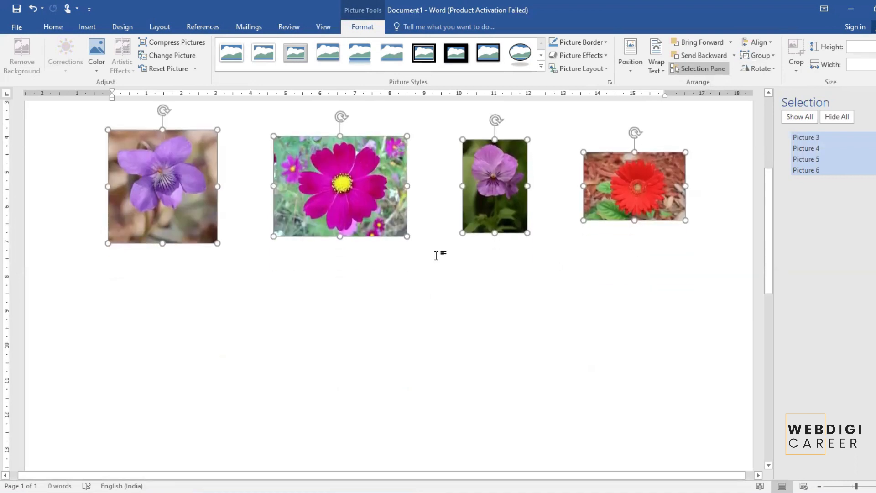
pyautogui.click(755, 57)
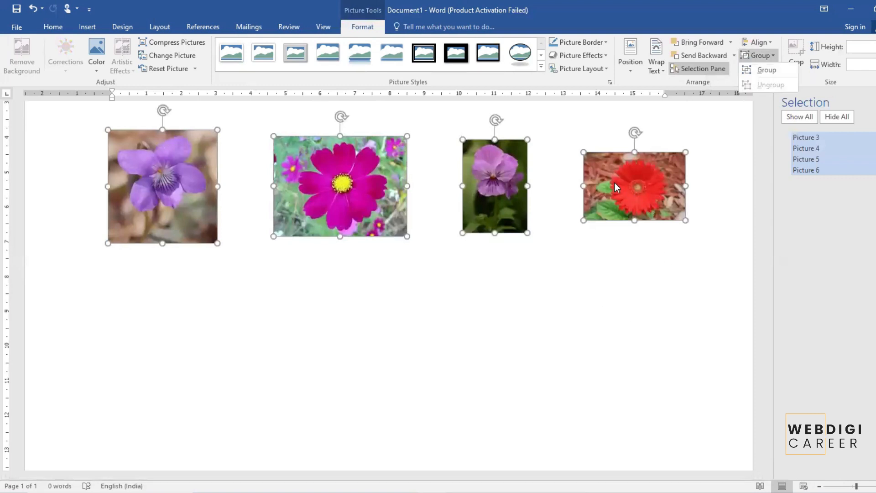
pyautogui.scroll(5, 491, 292)
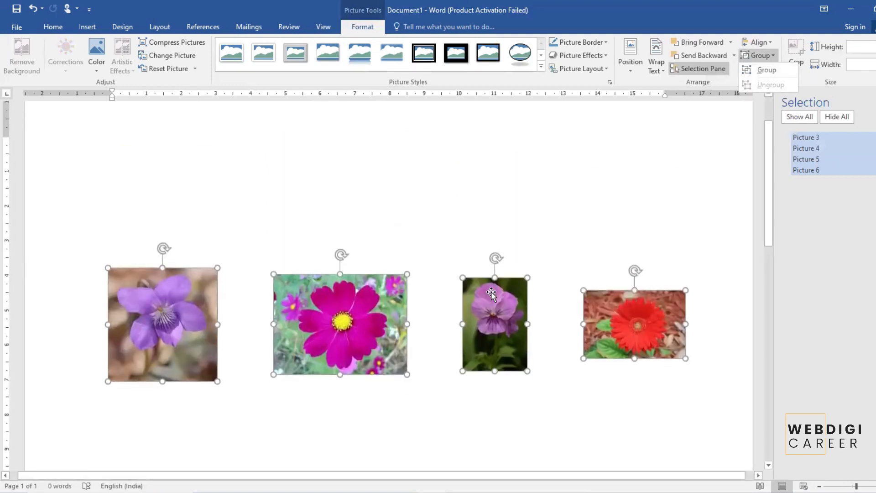
pyautogui.click(761, 71)
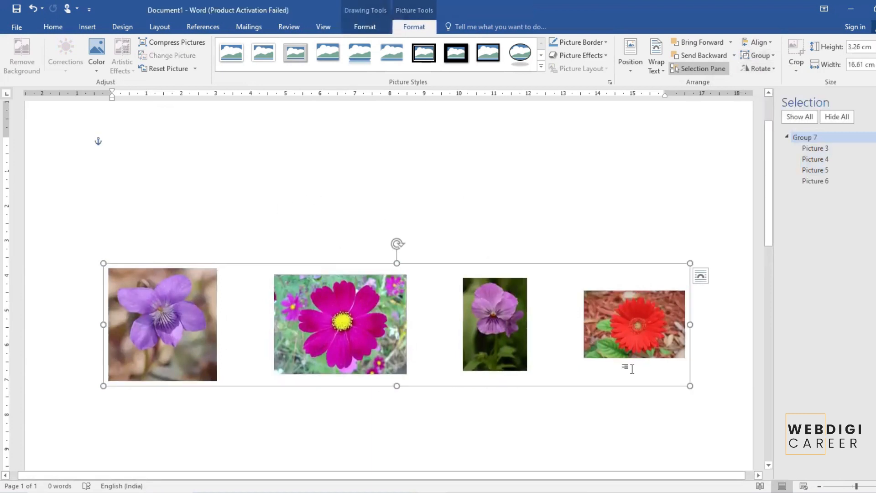
pyautogui.click(609, 416)
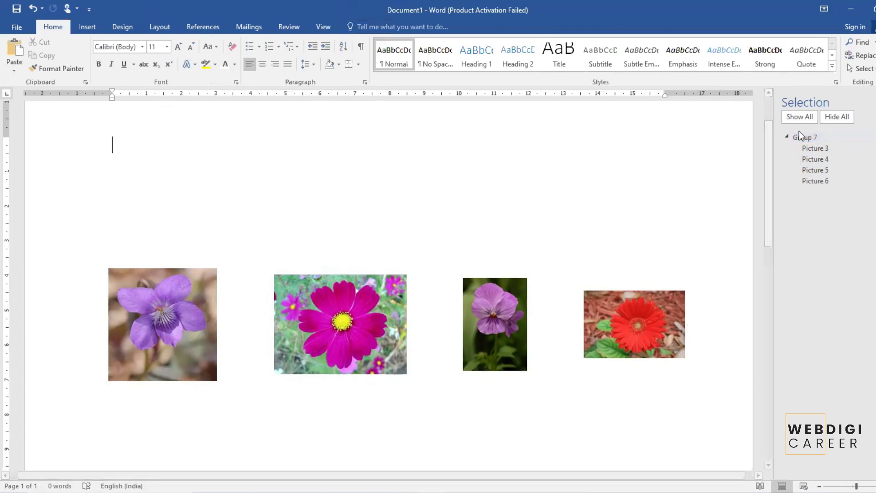
# Move the grouped row of flower pictures slightly right and lower on the page, and deselect it.
pyautogui.scroll(-2, 609, 233)
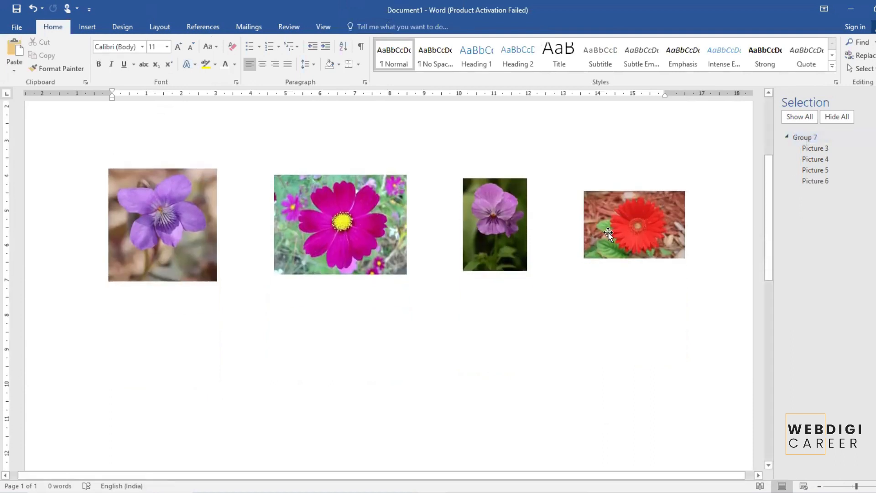
pyautogui.click(608, 234)
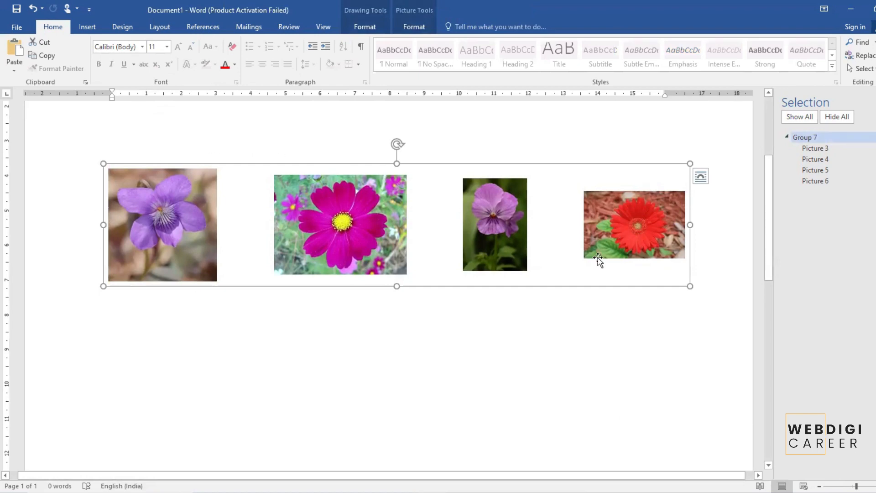
pyautogui.moveTo(505, 214); pyautogui.dragTo(505, 238)
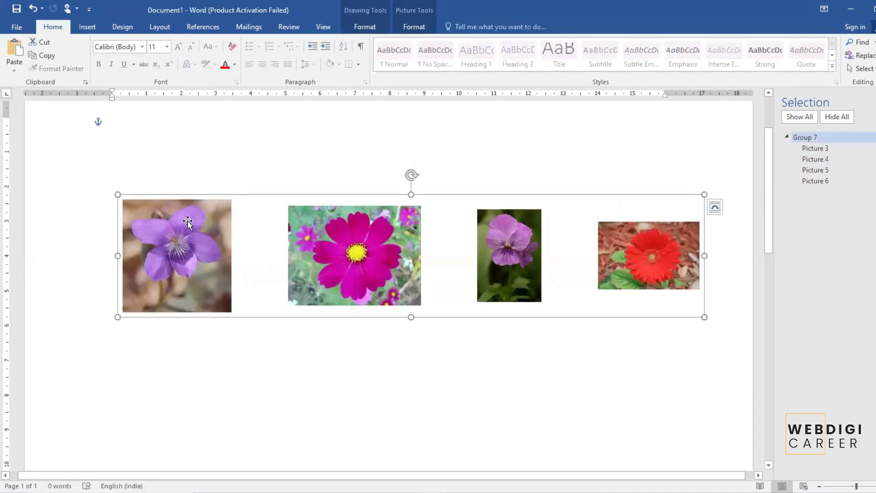
pyautogui.moveTo(355, 261); pyautogui.dragTo(352, 373)
pyautogui.click(566, 127)
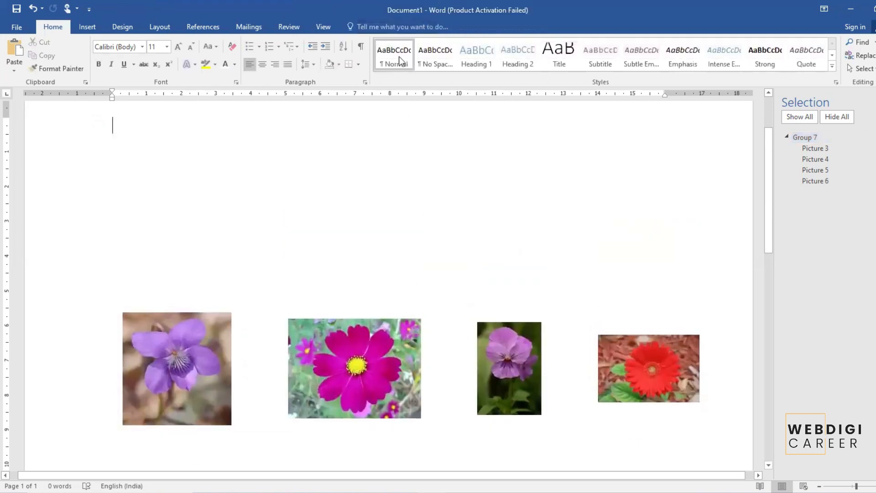
# Ungroup the row of four flower pictures into separate pictures and deselect them.
pyautogui.click(359, 361)
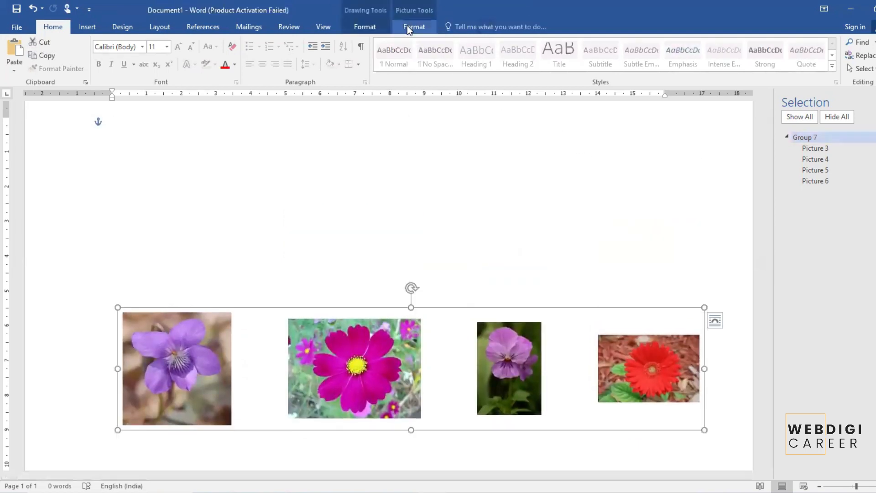
pyautogui.click(407, 26)
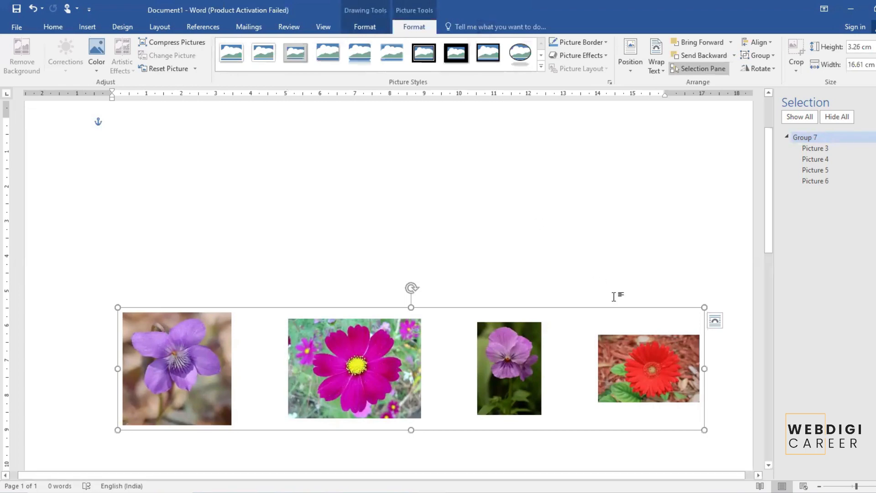
pyautogui.scroll(-3, 614, 297)
pyautogui.click(771, 55)
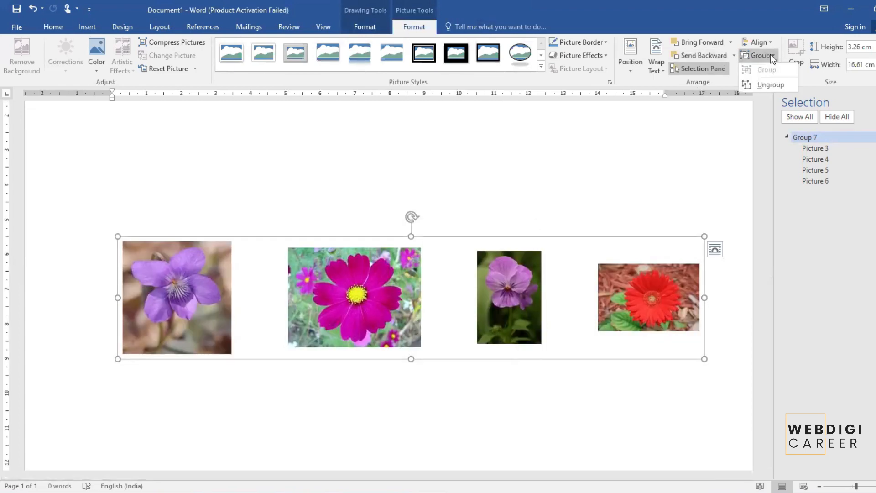
pyautogui.click(771, 85)
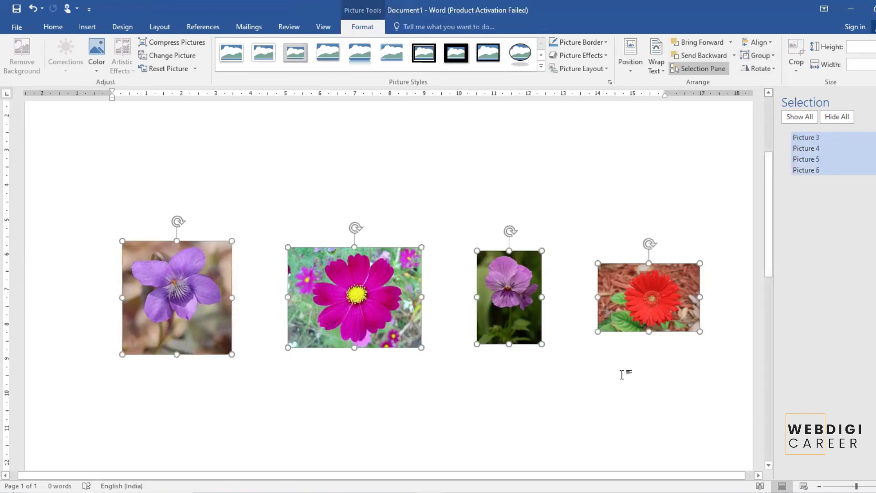
pyautogui.click(634, 404)
# Preview the 90-degree rotation options on the red flower picture without applying any.
pyautogui.click(634, 386)
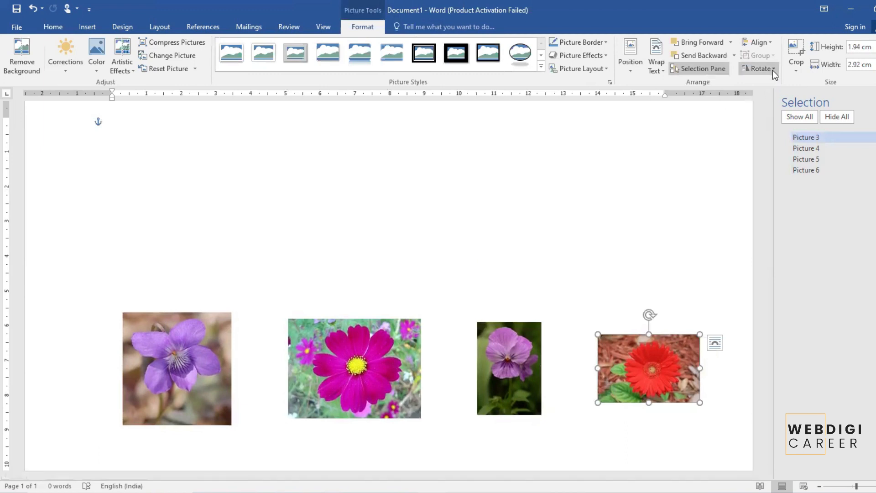
pyautogui.click(773, 71)
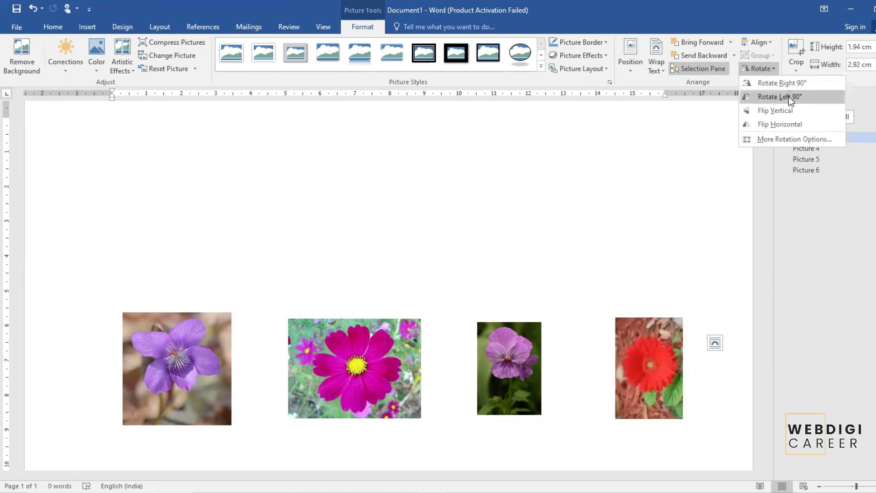
pyautogui.click(344, 394)
# Move the pink cosmos picture up above the row and look through its rotation options.
pyautogui.moveTo(360, 368); pyautogui.dragTo(392, 248)
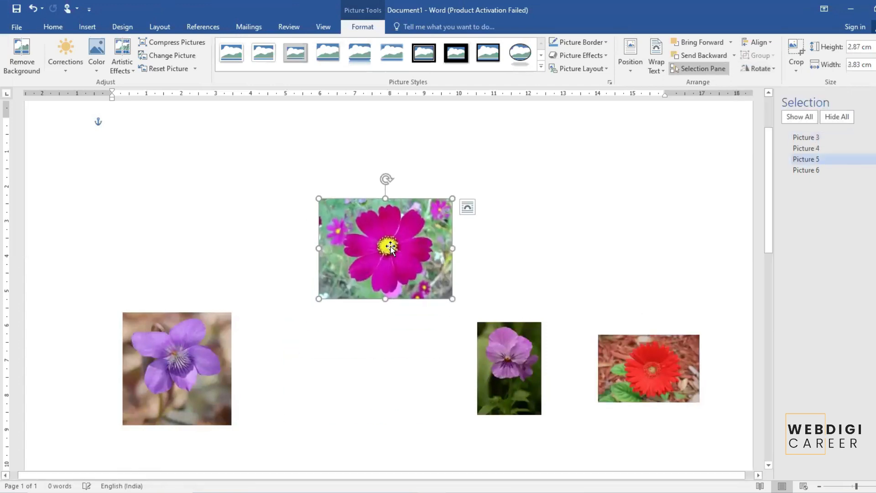
pyautogui.click(763, 67)
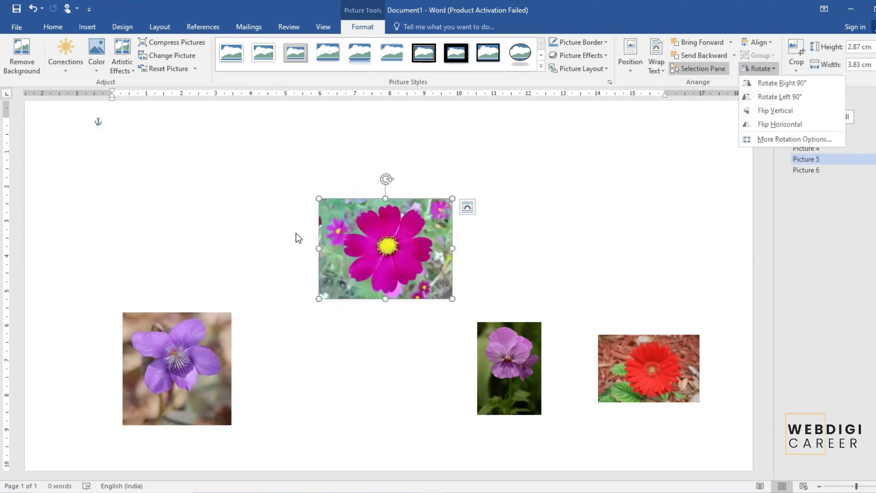
pyautogui.click(397, 280)
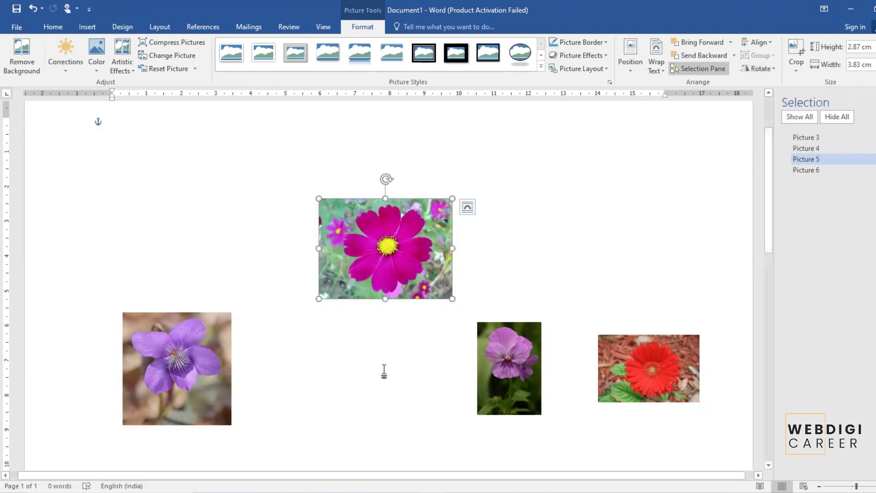
# Move the large violet picture at the start of the row slightly up and to the right.
pyautogui.click(161, 394)
pyautogui.scroll(-2, 454, 386)
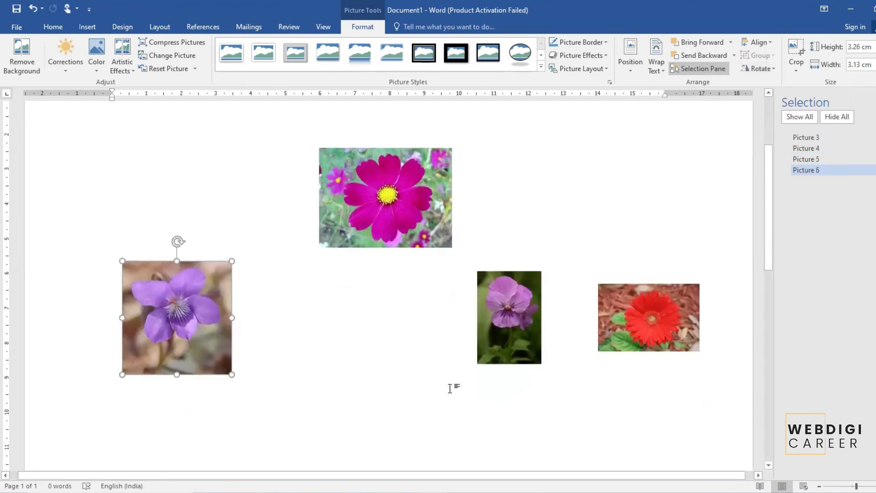
pyautogui.moveTo(187, 329); pyautogui.dragTo(196, 305)
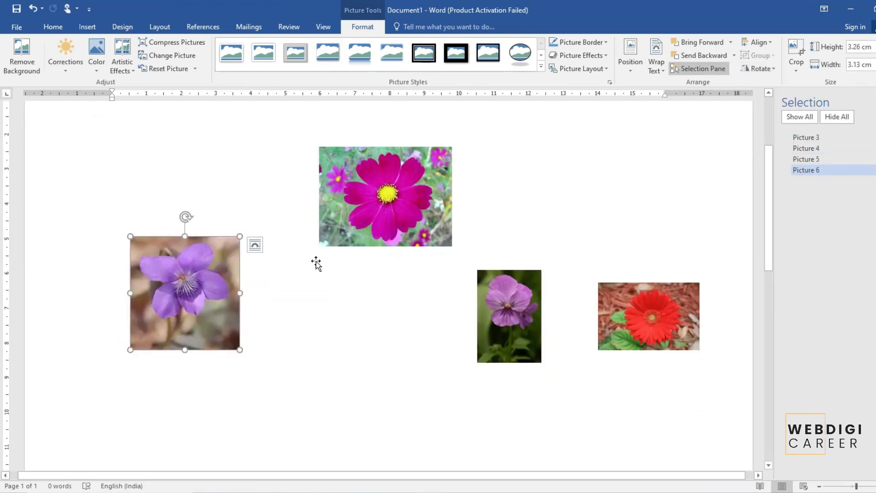
# Flip the large violet picture vertically and also horizontally.
pyautogui.click(768, 70)
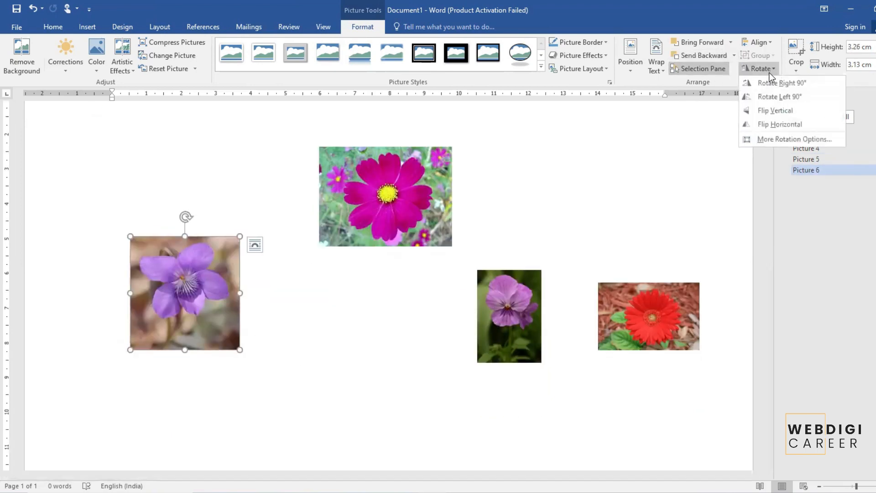
pyautogui.click(776, 112)
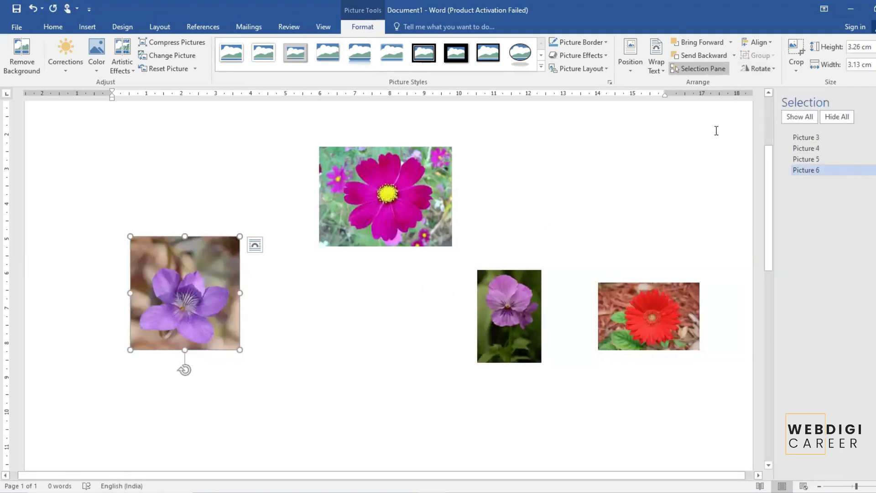
pyautogui.click(765, 69)
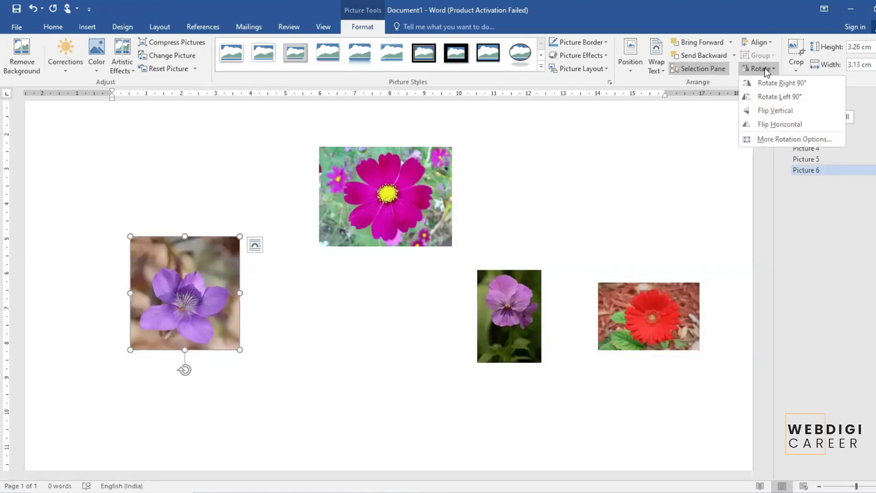
pyautogui.click(771, 125)
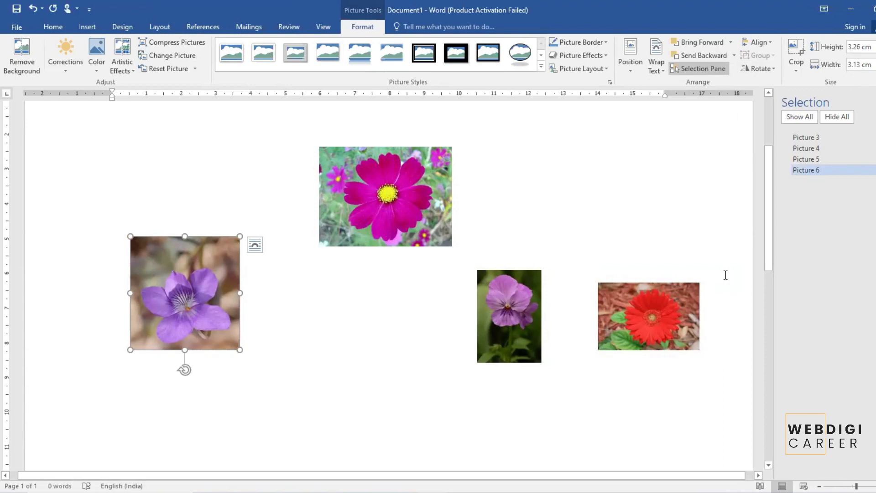
# Rotate the pink cosmos and small pansy pictures freehand to diagonal angles, and place the pansy against the cosmos's lower-right edge.
pyautogui.click(432, 182)
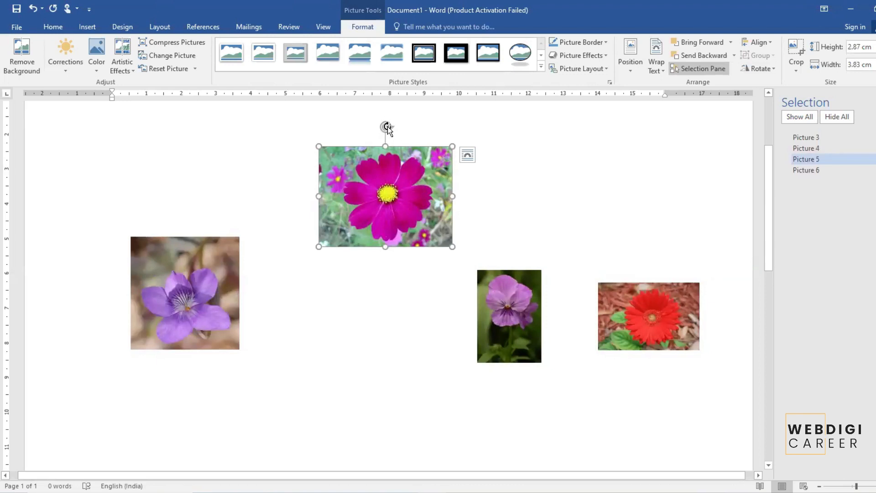
pyautogui.moveTo(387, 128); pyautogui.dragTo(334, 145)
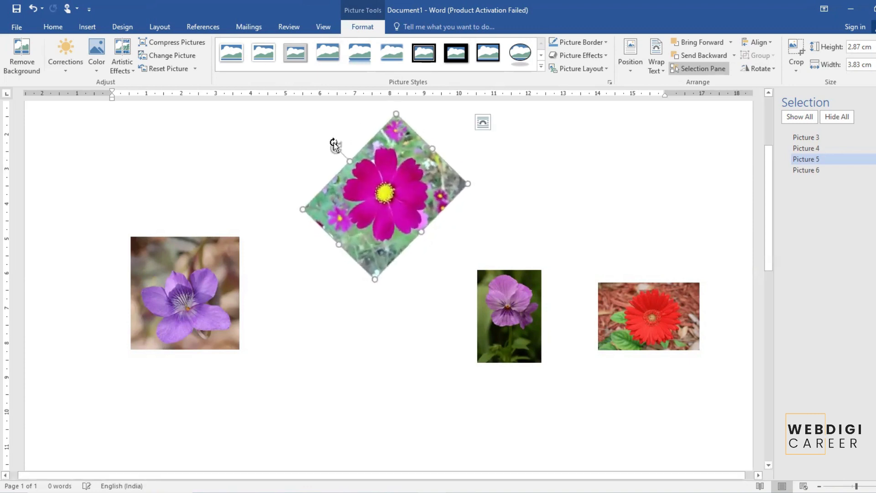
pyautogui.click(509, 294)
pyautogui.moveTo(510, 250); pyautogui.dragTo(560, 266)
pyautogui.moveTo(521, 310); pyautogui.dragTo(468, 254)
# Move the red flower picture beside the cosmos's upper-right edge and rotate it freehand to a diagonal angle.
pyautogui.moveTo(636, 290); pyautogui.dragTo(535, 146)
pyautogui.moveTo(548, 122); pyautogui.dragTo(484, 112)
pyautogui.moveTo(522, 144); pyautogui.dragTo(523, 145)
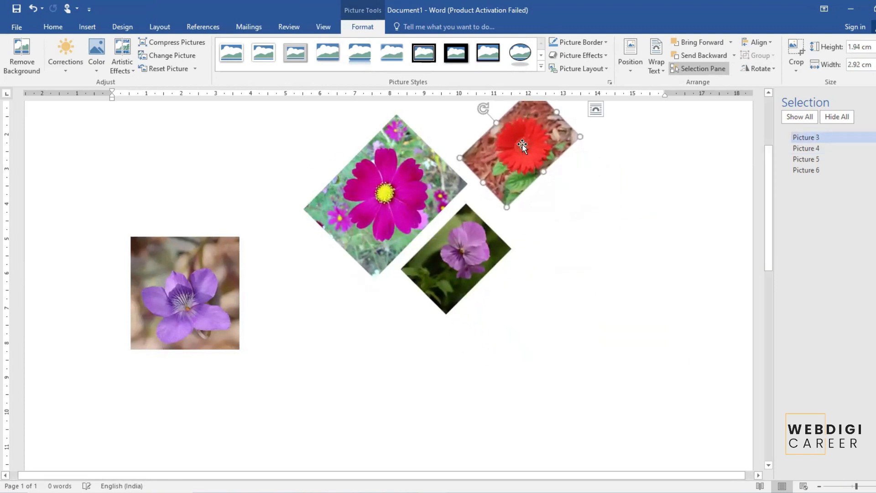
# Rotate the large violet picture freehand to a diagonal angle and place it below and left of the cosmos picture.
pyautogui.click(182, 285)
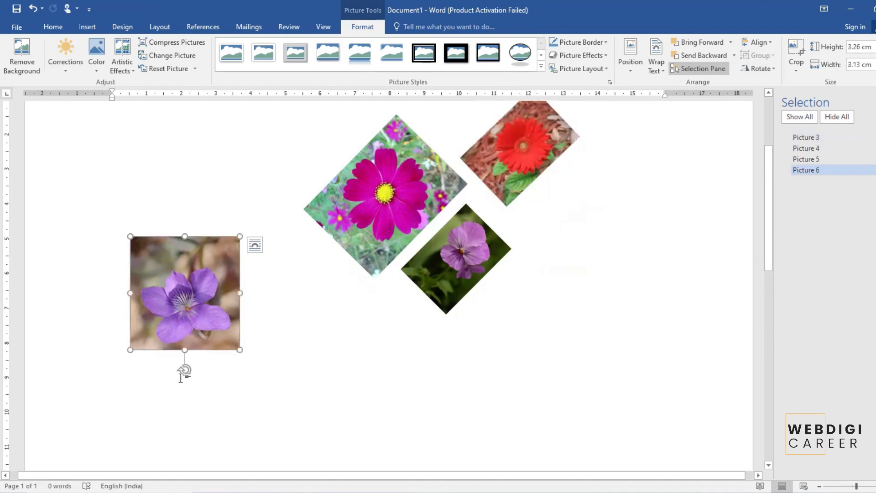
pyautogui.moveTo(185, 370); pyautogui.dragTo(266, 235)
pyautogui.moveTo(207, 256); pyautogui.dragTo(338, 299)
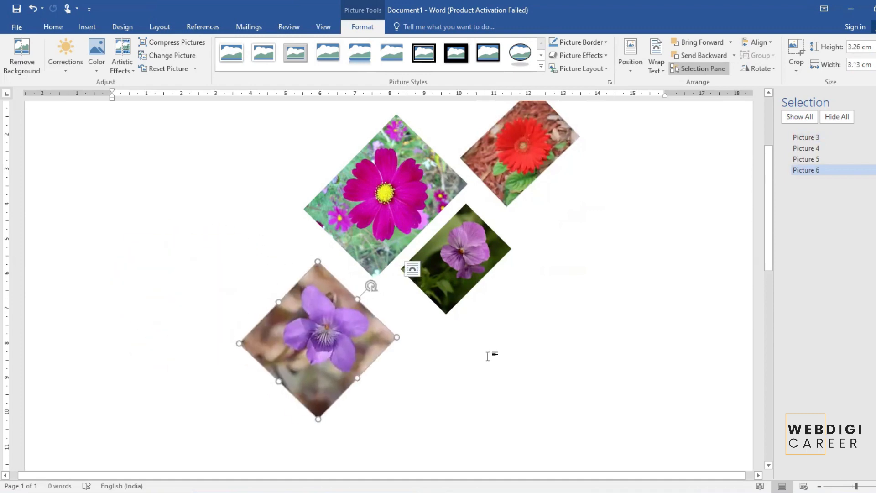
pyautogui.scroll(3, 488, 356)
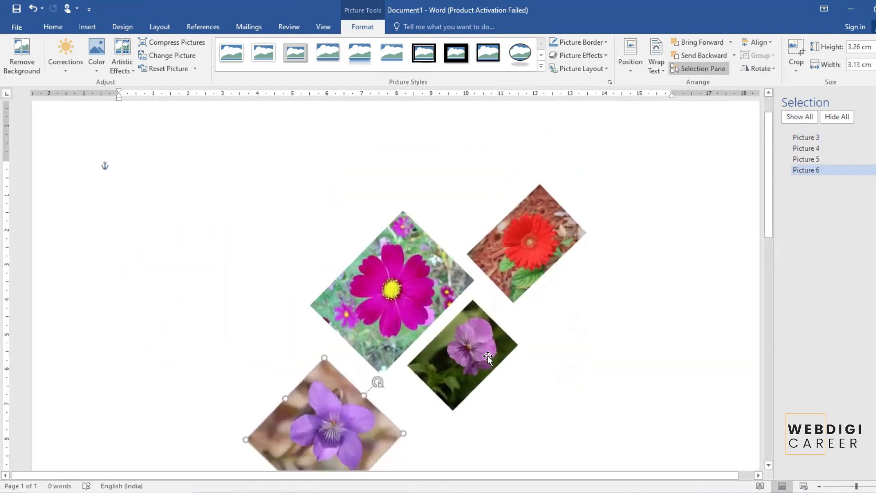
pyautogui.click(456, 290)
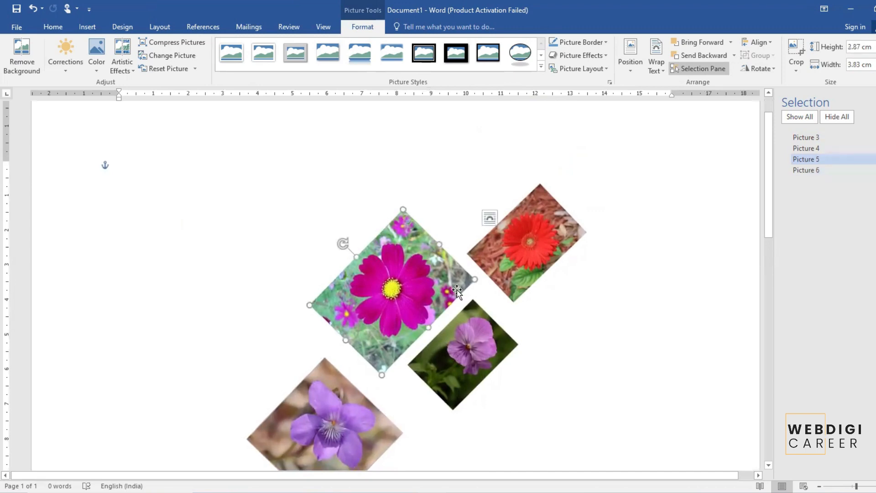
pyautogui.scroll(-2, 543, 279)
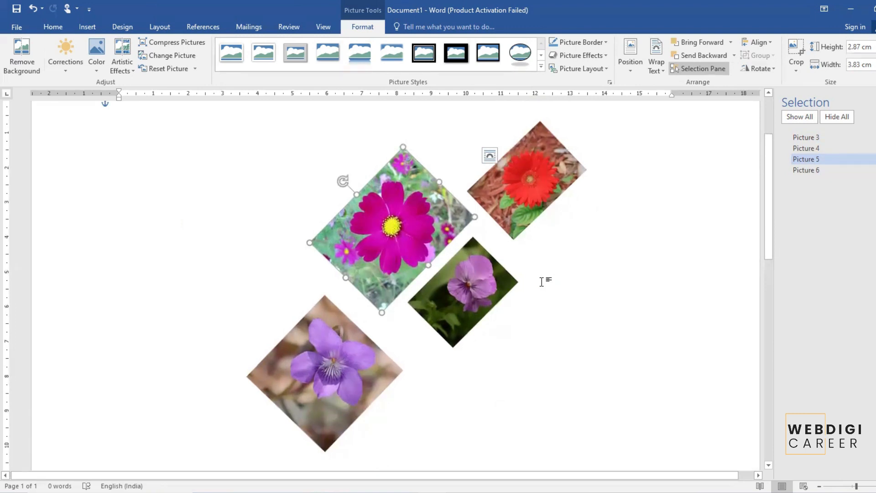
# Undo the freehand rotations of all four flower pictures and the moves made while arranging them diagonally.
pyautogui.hotkey('ctrl', 'z')
pyautogui.hotkey('ctrl', 'z')
pyautogui.hotkey('ctrl', 'z')
pyautogui.hotkey('ctrl', 'z')
pyautogui.hotkey('ctrl', 'z')
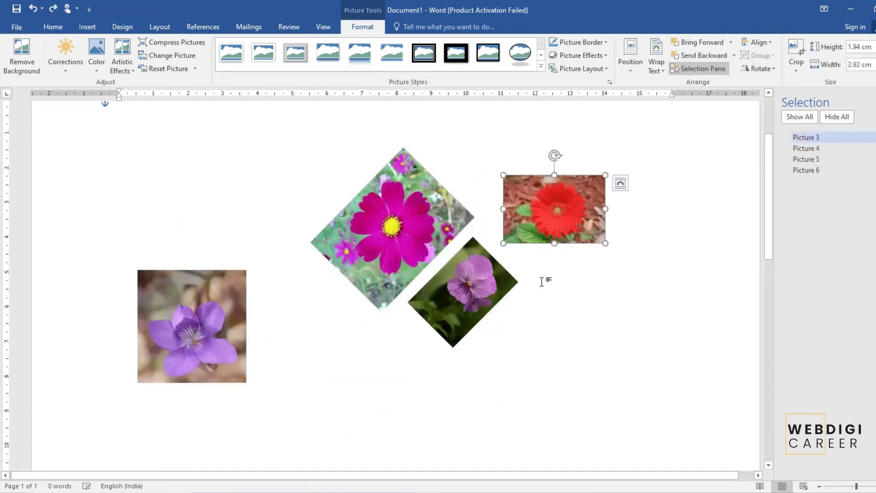
pyautogui.hotkey('ctrl', 'z')
pyautogui.hotkey('ctrl', 'z')
pyautogui.hotkey('ctrl', 'z')
pyautogui.hotkey('ctrl', 'z')
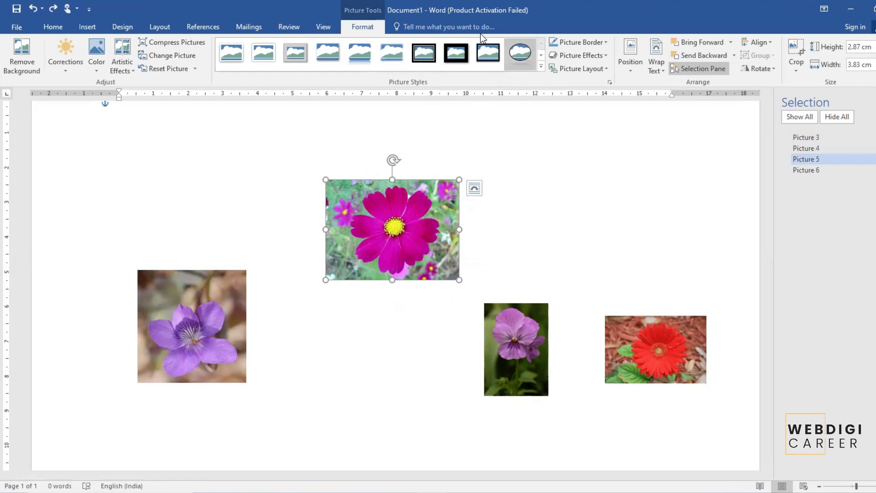
# Apply the white snipped-diagonal-corner picture style to the pink cosmos and the black compound-frame style to the large violet.
pyautogui.click(541, 68)
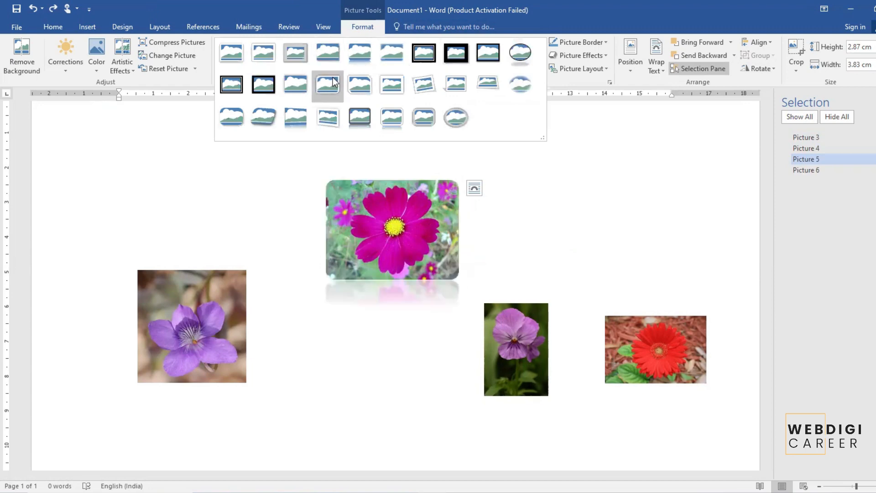
pyautogui.click(365, 84)
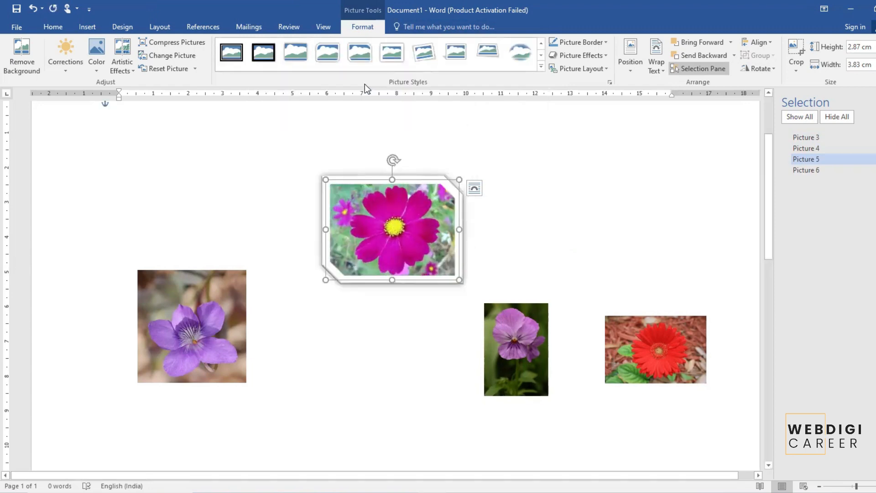
pyautogui.click(215, 311)
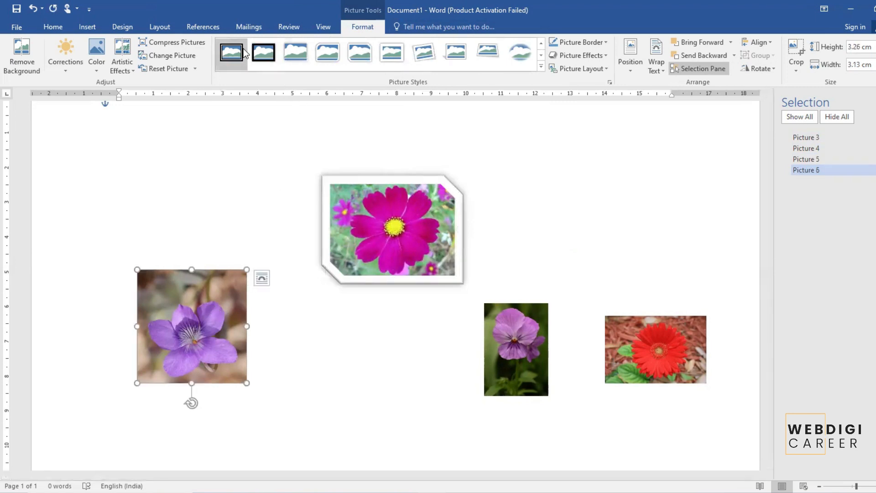
pyautogui.click(229, 54)
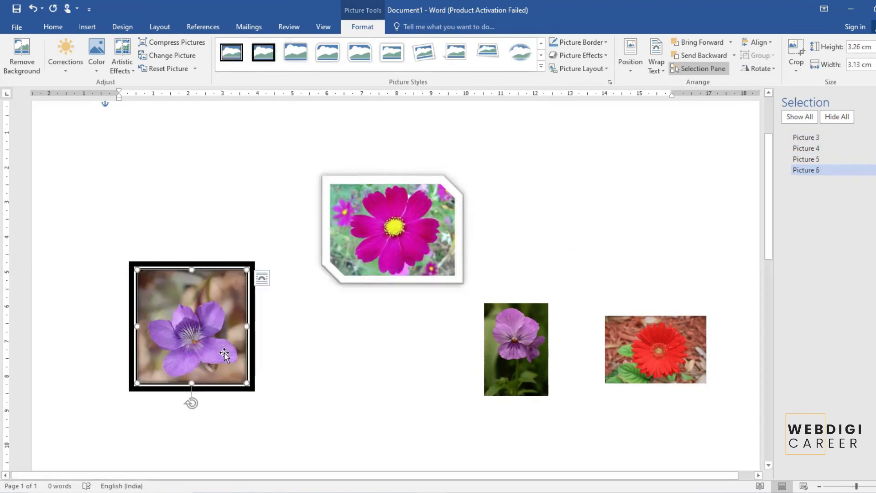
# Apply the rotated white frame style to the small pansy and the center-shadow rectangle style to the red flower, and deselect it.
pyautogui.click(524, 354)
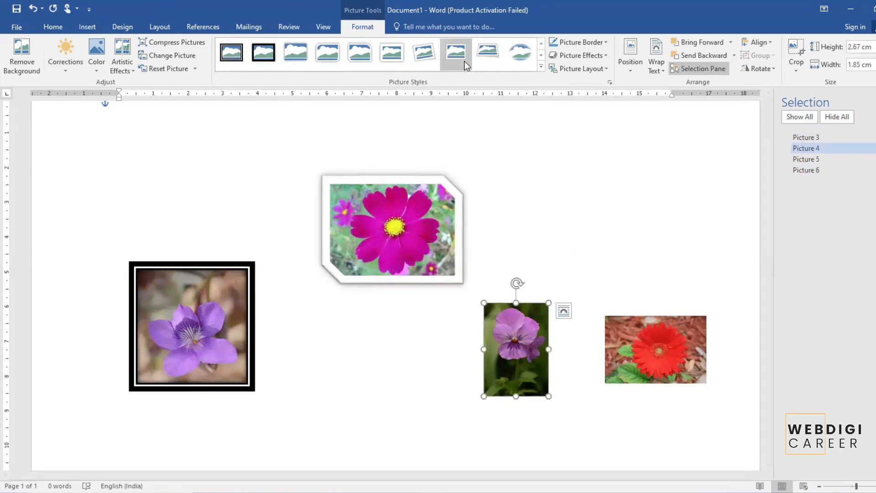
pyautogui.click(415, 54)
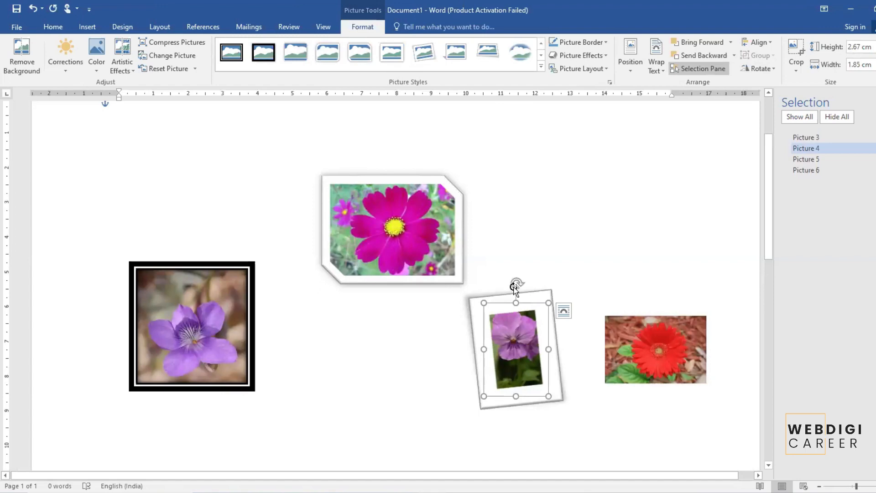
pyautogui.click(651, 348)
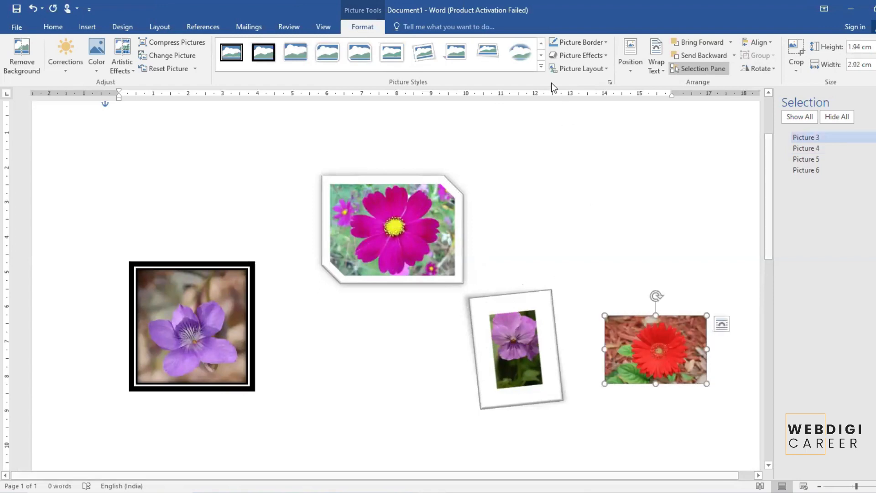
pyautogui.click(541, 68)
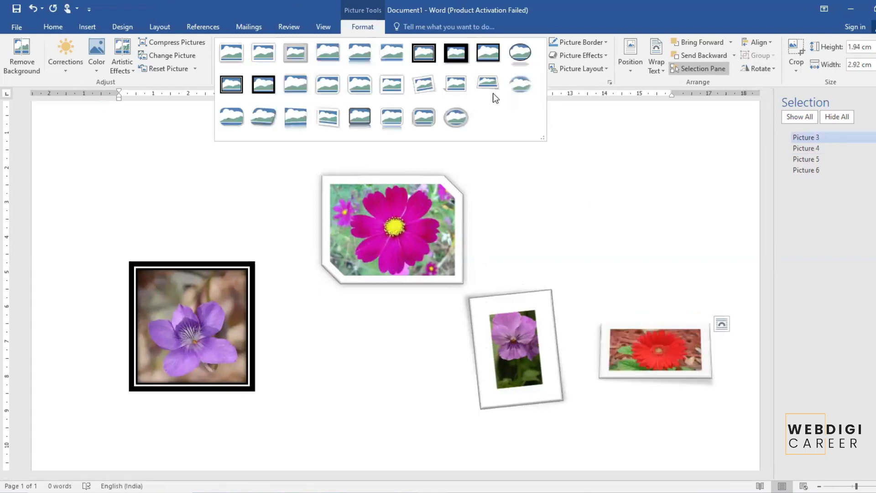
pyautogui.click(294, 86)
pyautogui.click(680, 430)
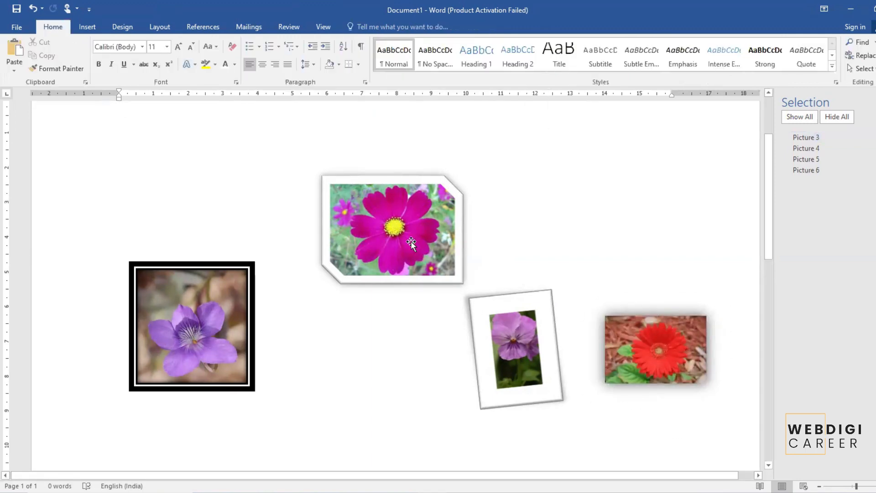
# Reset the pink cosmos picture to remove its white frame style.
pyautogui.click(393, 228)
pyautogui.scroll(3, 392, 274)
pyautogui.click(190, 73)
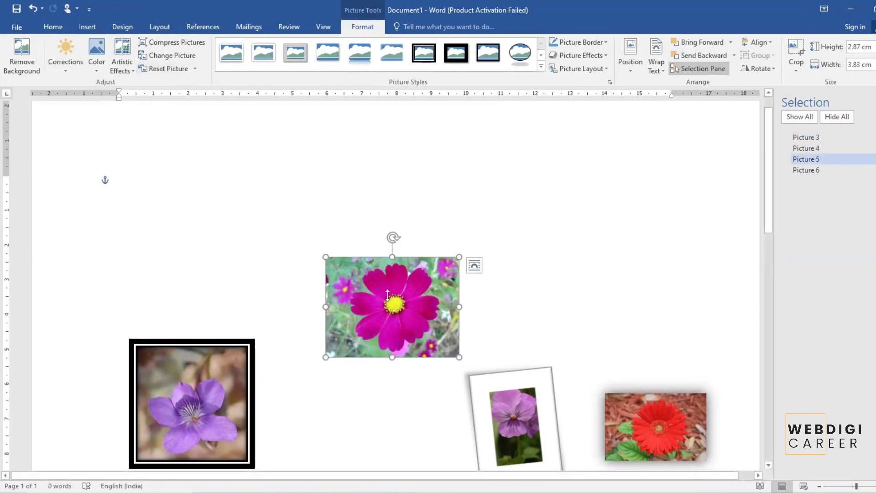
# Give the pink cosmos picture a 6 pt border with the long-dash-dot-dot pattern.
pyautogui.click(578, 42)
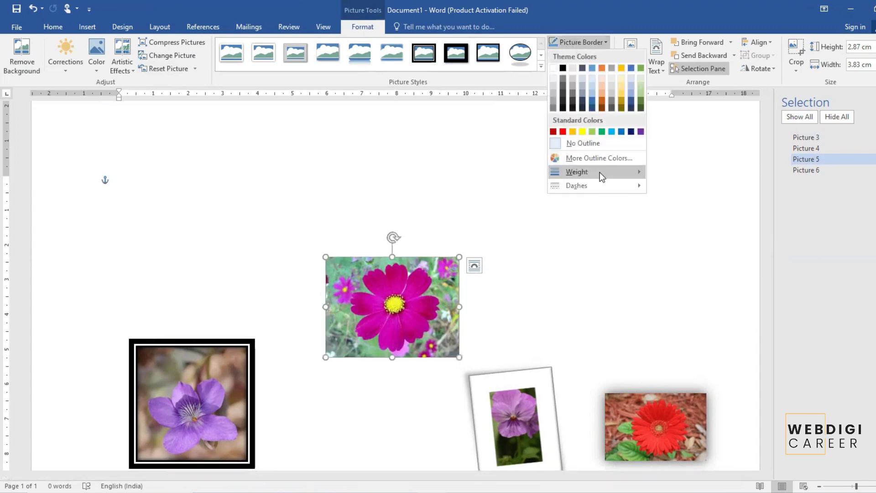
pyautogui.moveTo(600, 176)
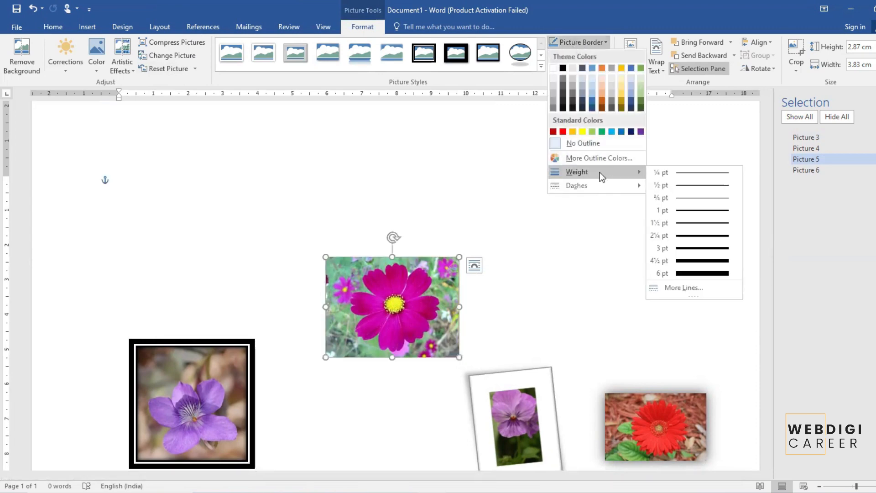
pyautogui.click(698, 274)
pyautogui.click(596, 46)
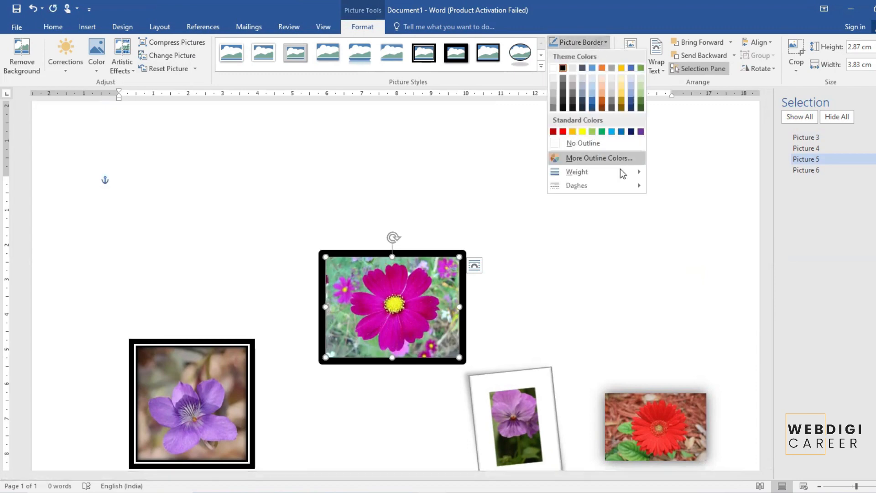
pyautogui.moveTo(618, 187)
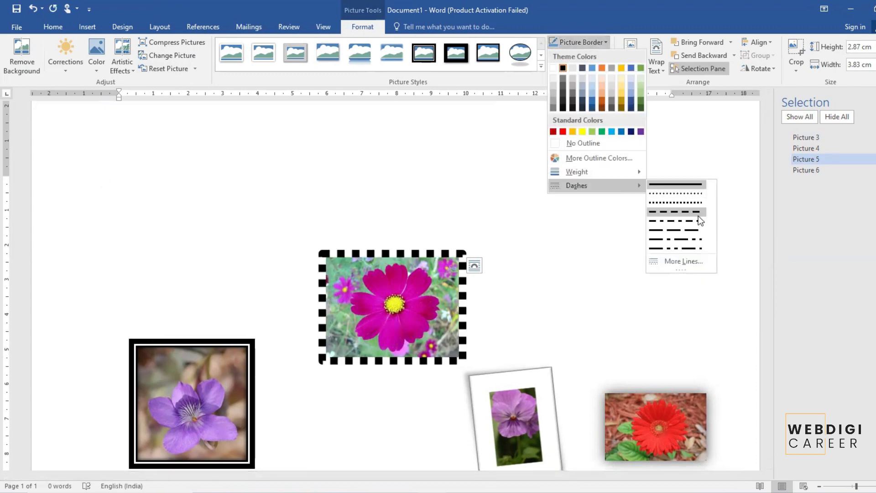
pyautogui.click(675, 248)
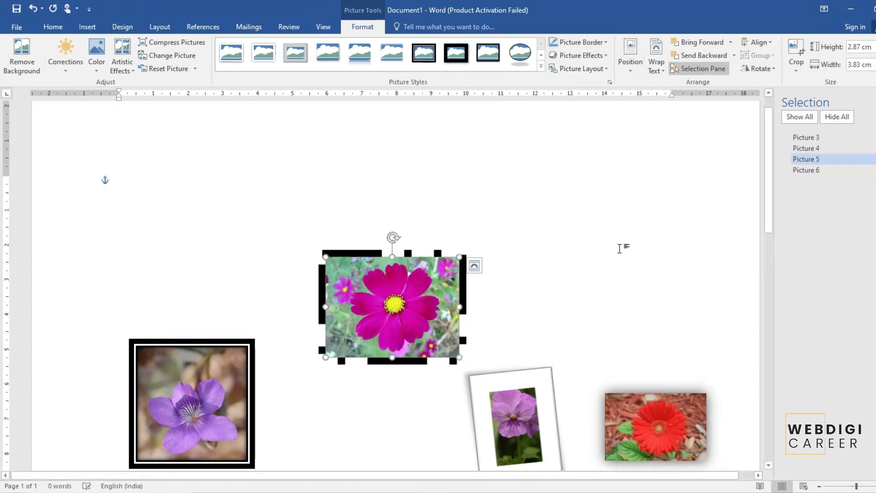
# Color the pink cosmos picture's dashed border standard red.
pyautogui.click(506, 261)
pyautogui.click(425, 280)
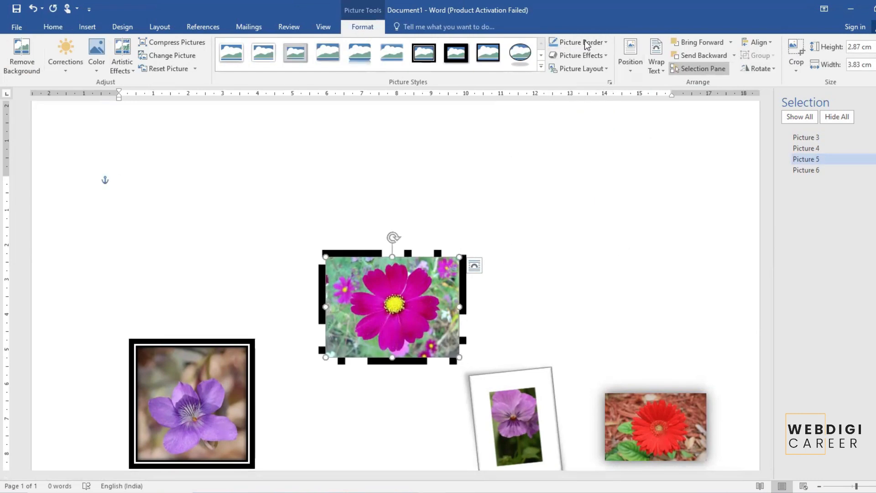
pyautogui.click(588, 43)
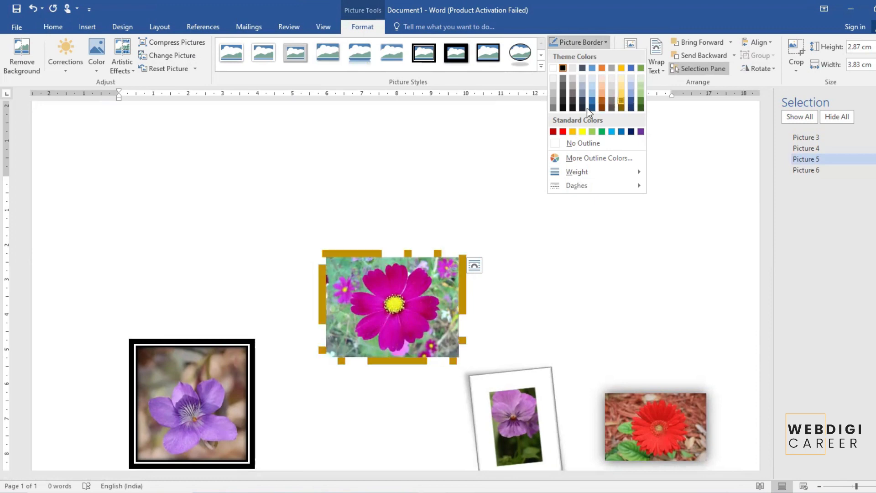
pyautogui.click(565, 133)
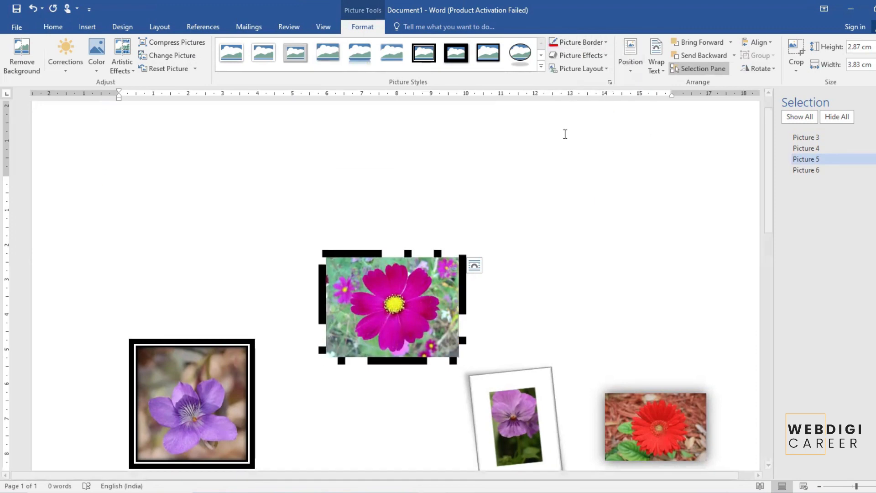
# Apply the first preset effect of the third row, a turned 3-D block, to the pink cosmos picture.
pyautogui.click(589, 56)
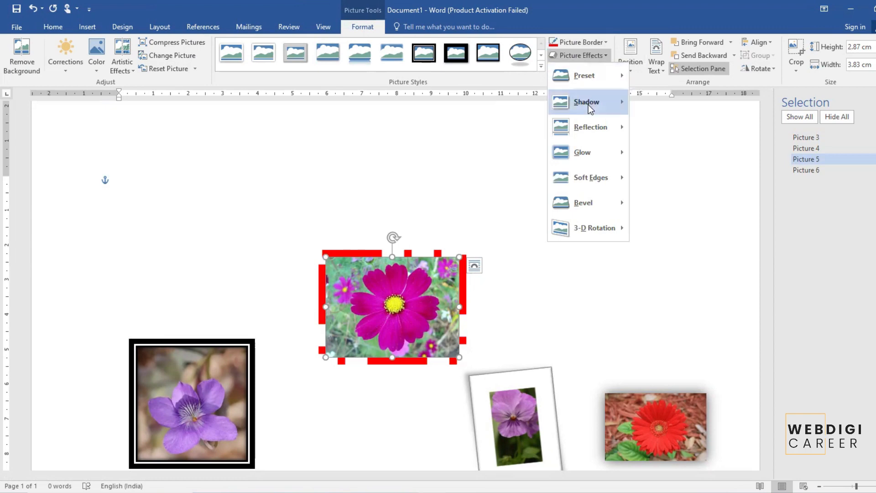
pyautogui.moveTo(591, 84)
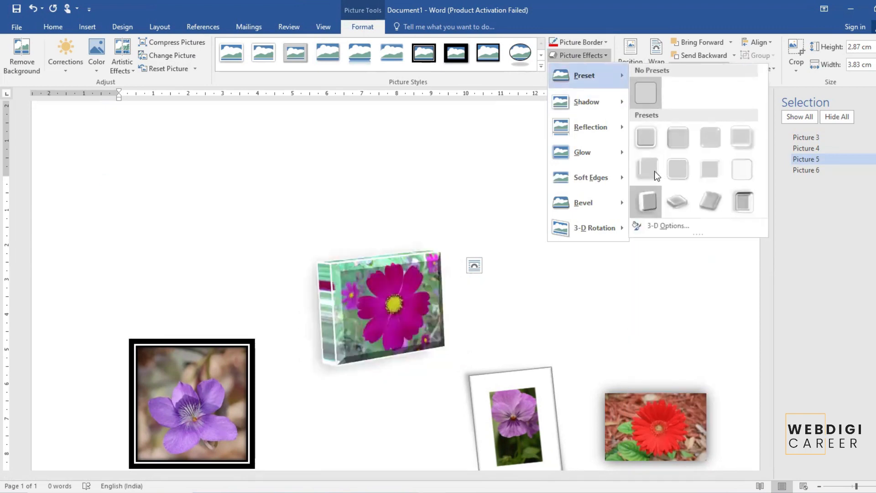
pyautogui.click(652, 201)
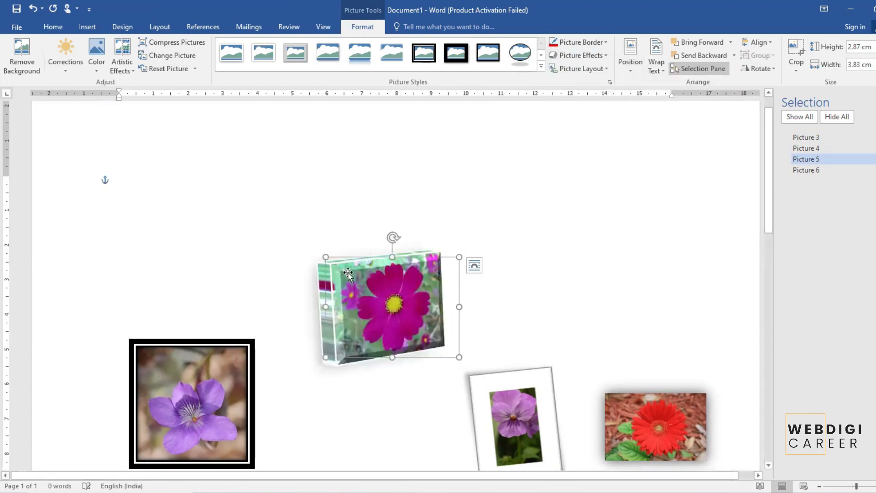
# Apply the outer shadow offset to the left to the pink cosmos picture.
pyautogui.click(581, 56)
pyautogui.moveTo(581, 102)
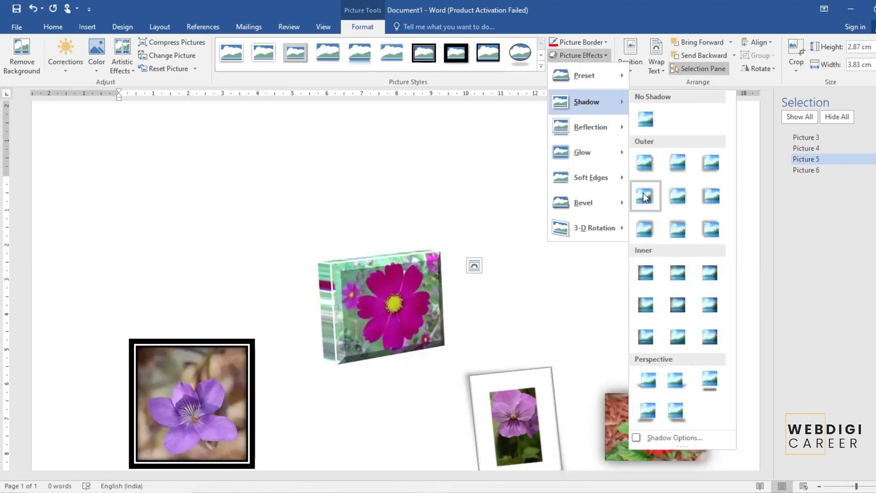
pyautogui.click(702, 208)
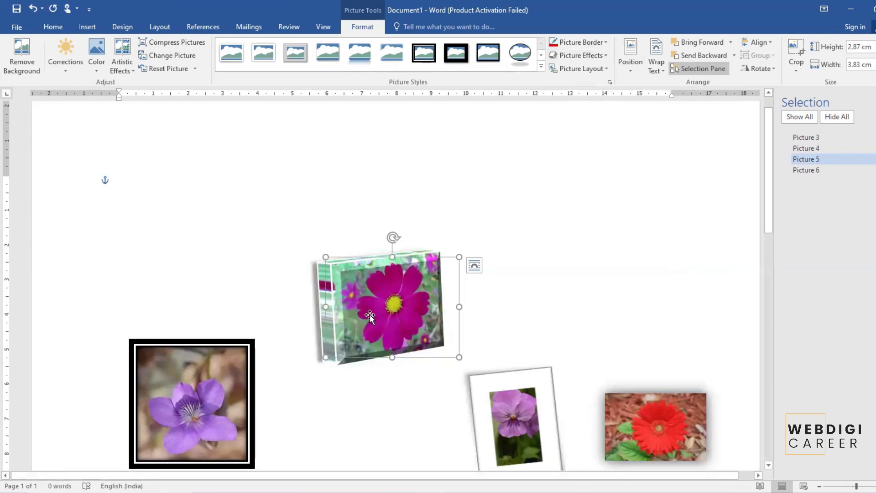
# Give the pink cosmos picture a perspective shadow falling to its lower left.
pyautogui.click(578, 55)
pyautogui.moveTo(589, 102)
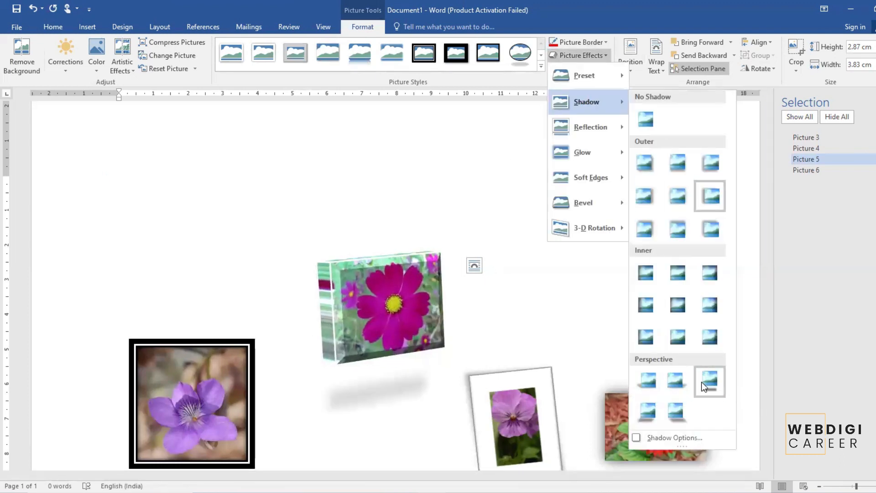
pyautogui.click(649, 406)
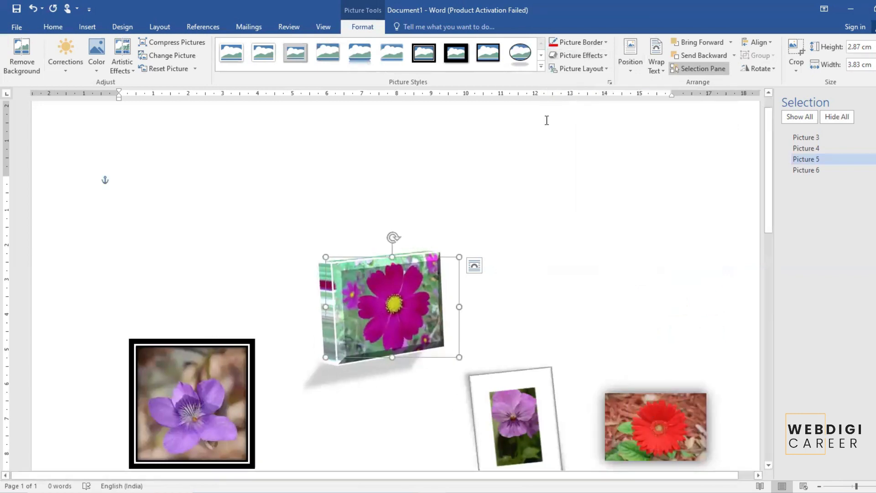
# Add a reflection to the pink cosmos picture using the first variation in the third row.
pyautogui.click(590, 57)
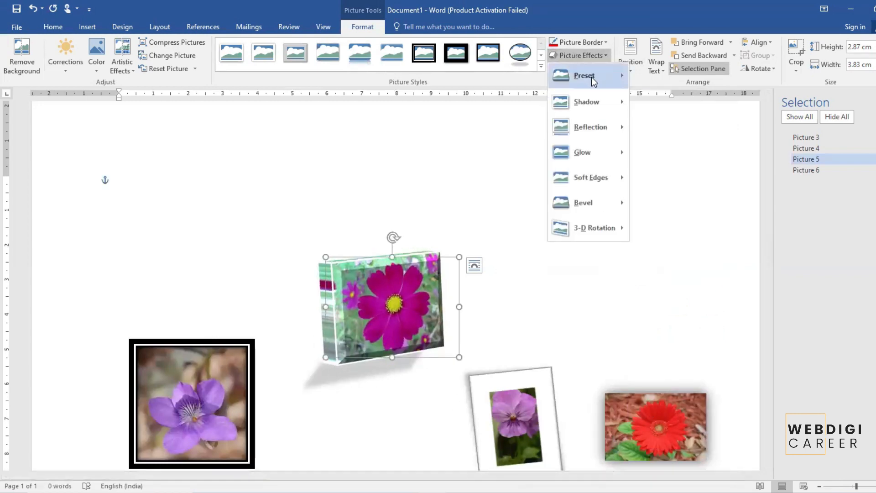
pyautogui.moveTo(595, 130)
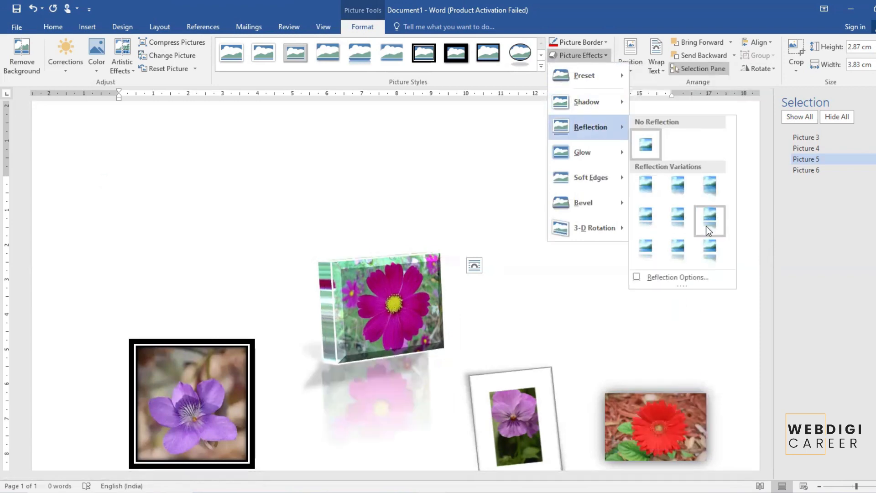
pyautogui.click(648, 249)
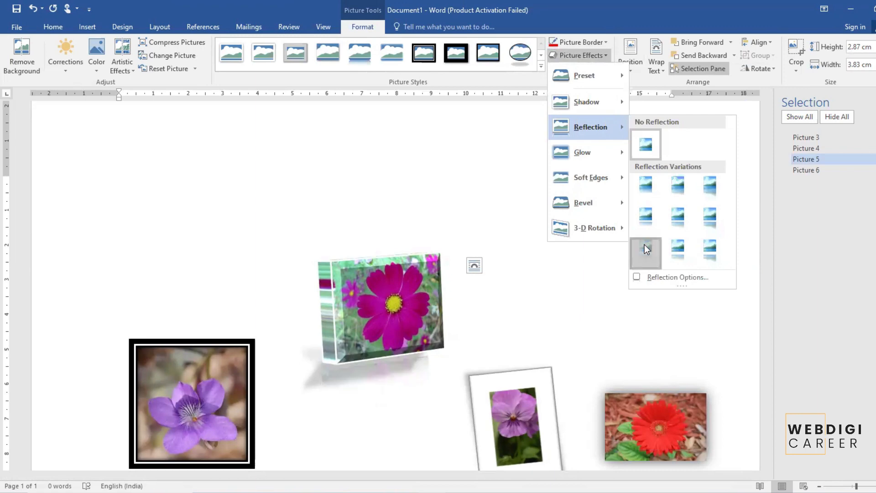
pyautogui.click(580, 55)
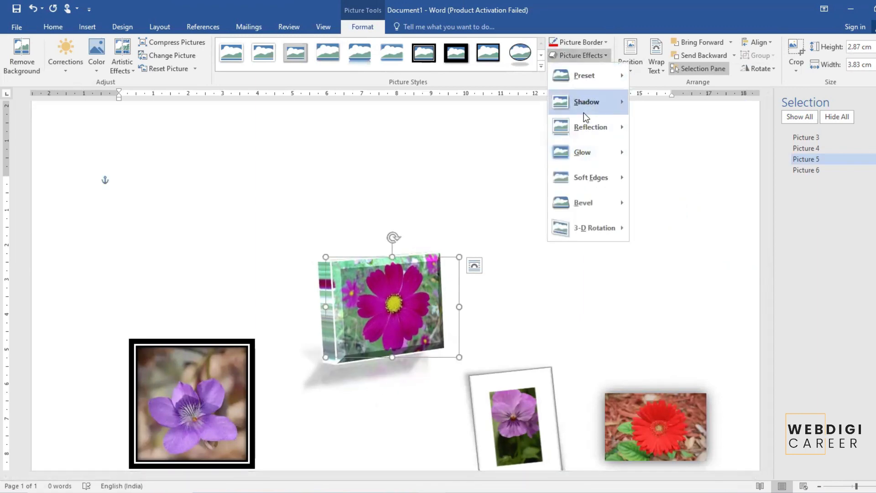
pyautogui.moveTo(587, 80)
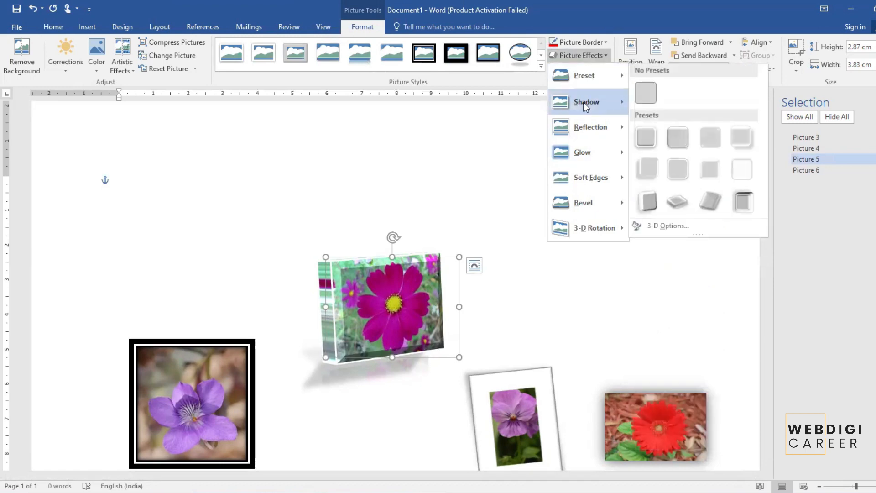
pyautogui.moveTo(582, 154)
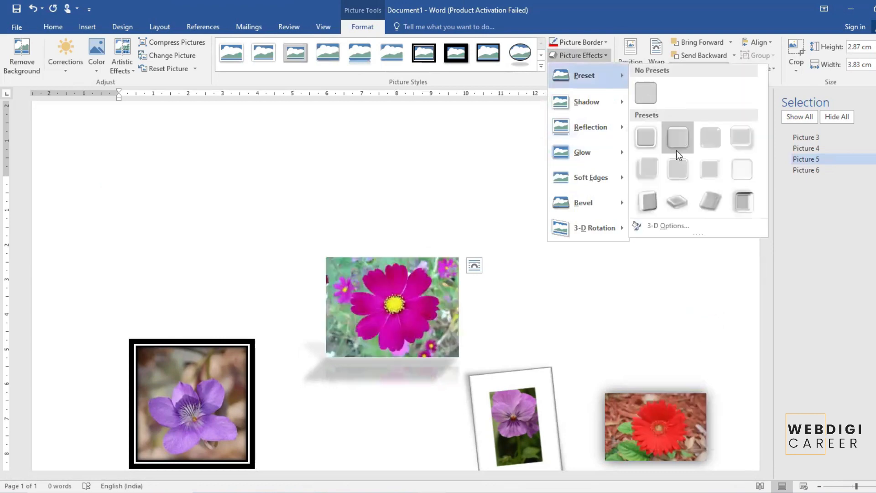
pyautogui.moveTo(604, 184)
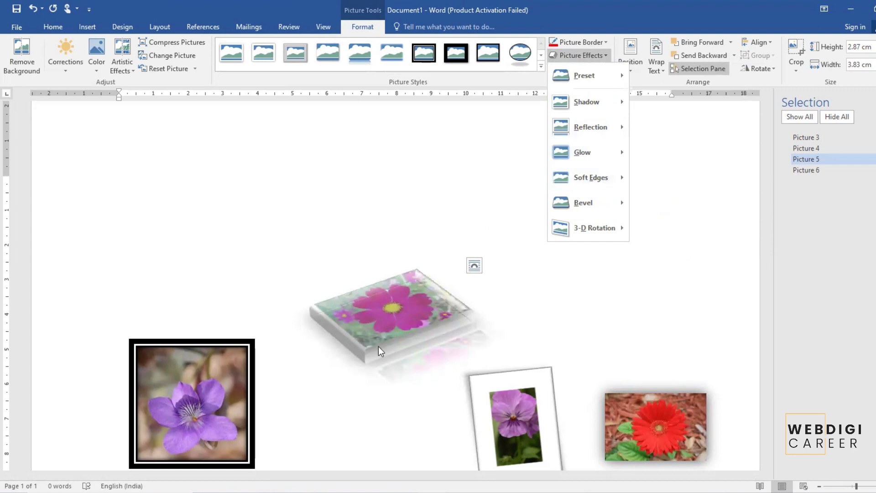
pyautogui.click(397, 319)
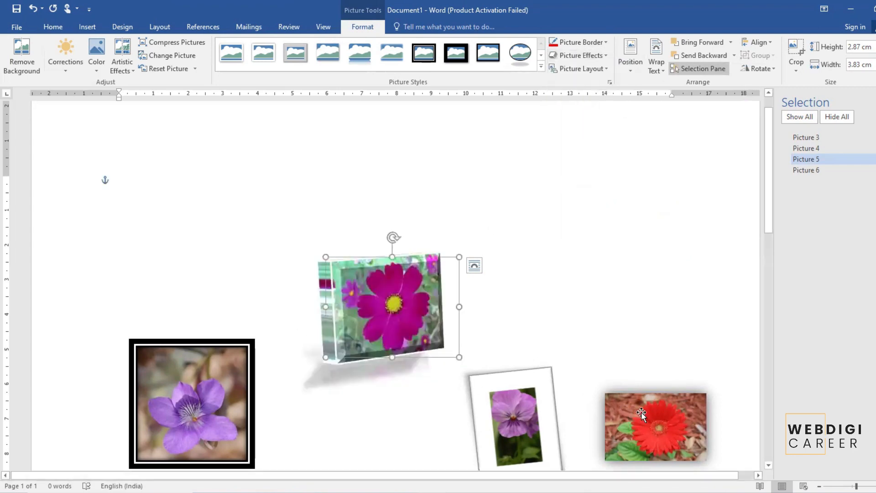
# Move the red flower picture above the large violet and give it 2.5 Point soft edges.
pyautogui.moveTo(642, 412); pyautogui.dragTo(208, 194)
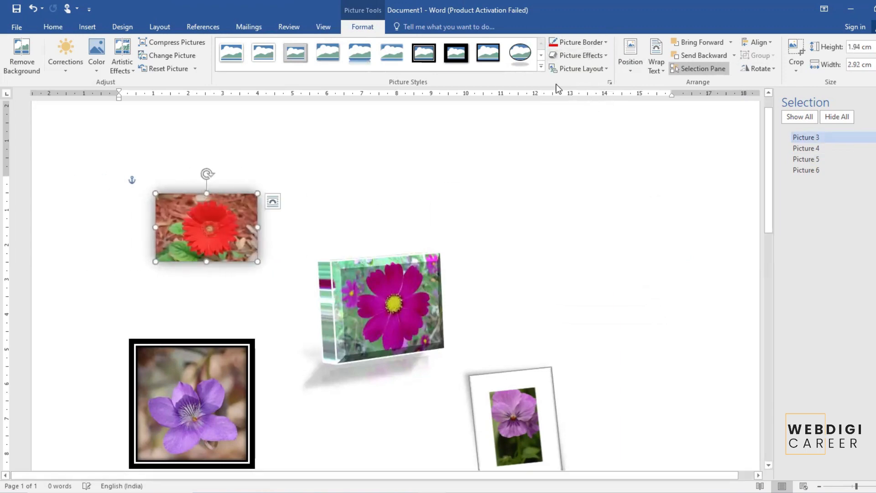
pyautogui.click(584, 55)
pyautogui.moveTo(599, 178)
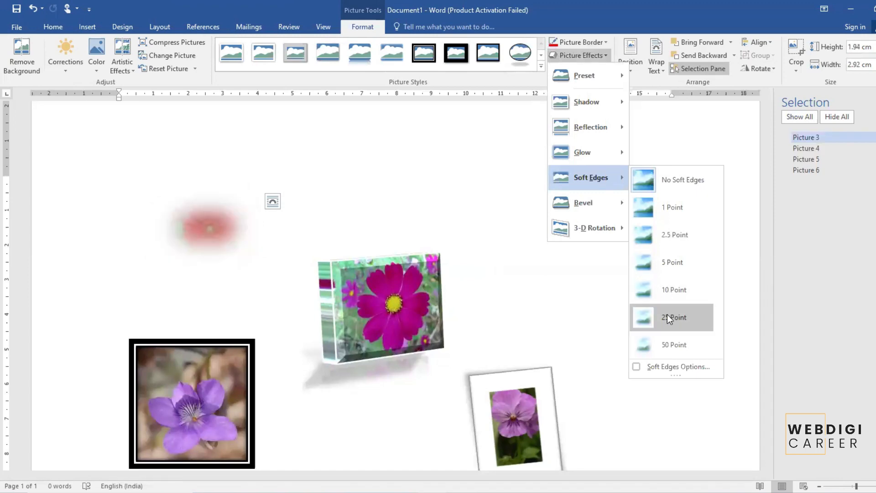
pyautogui.click(670, 242)
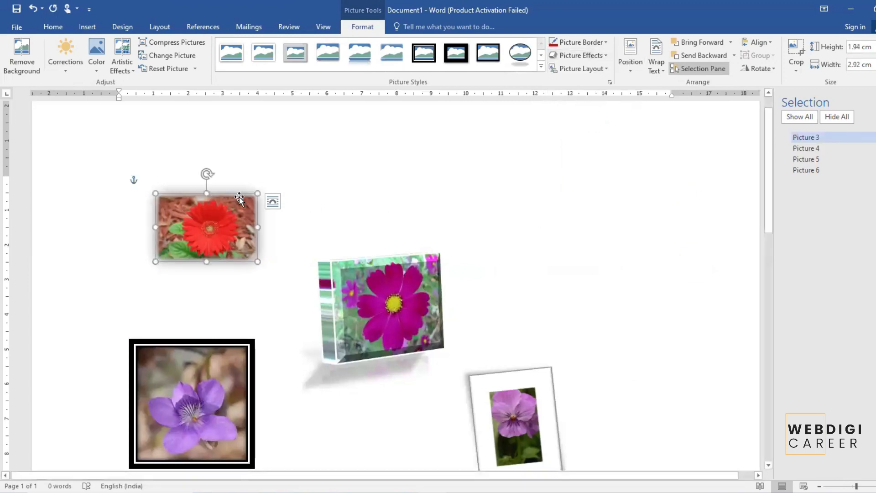
# Apply the third bevel of the first row to the red flower picture.
pyautogui.click(577, 59)
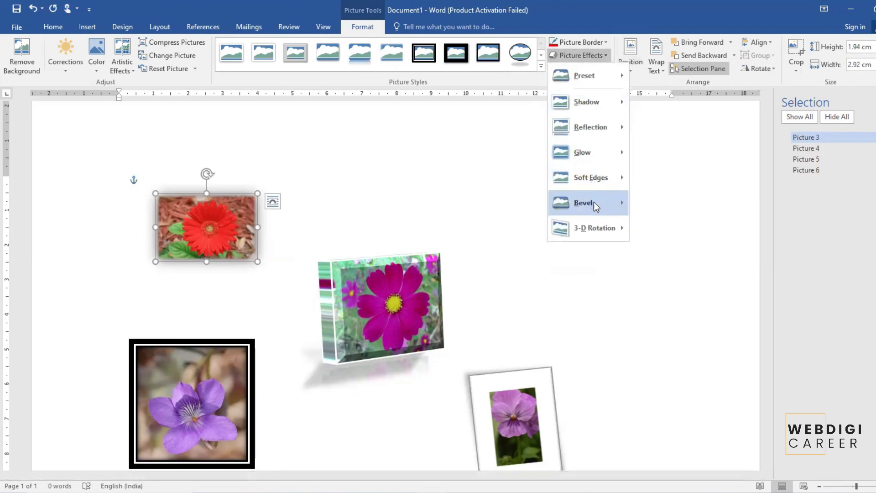
pyautogui.moveTo(594, 205)
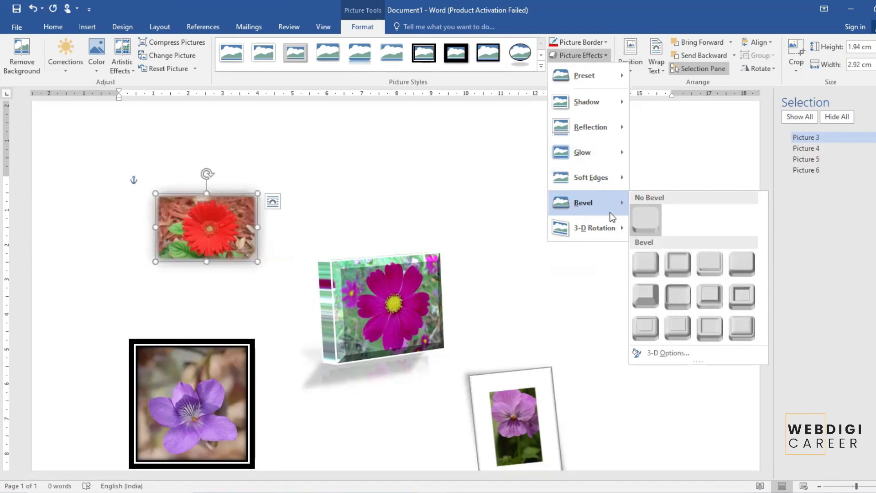
pyautogui.click(716, 264)
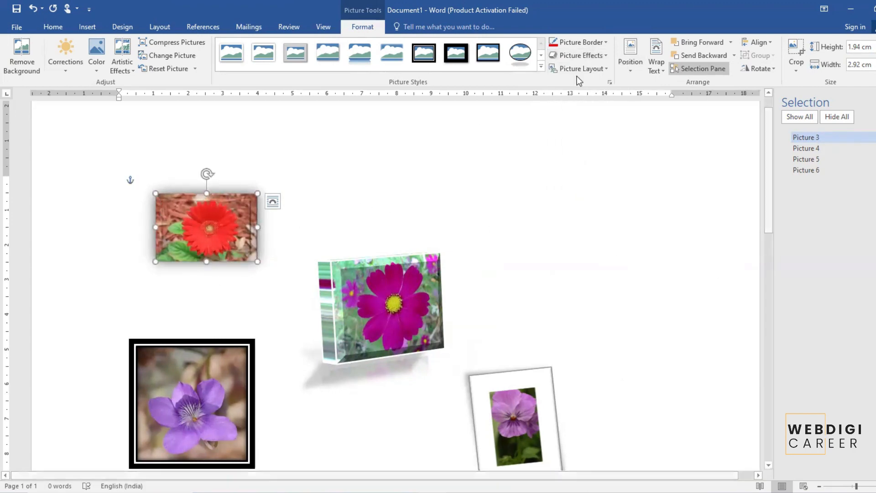
# Apply the first Parallel 3-D rotation to the red flower picture.
pyautogui.click(585, 55)
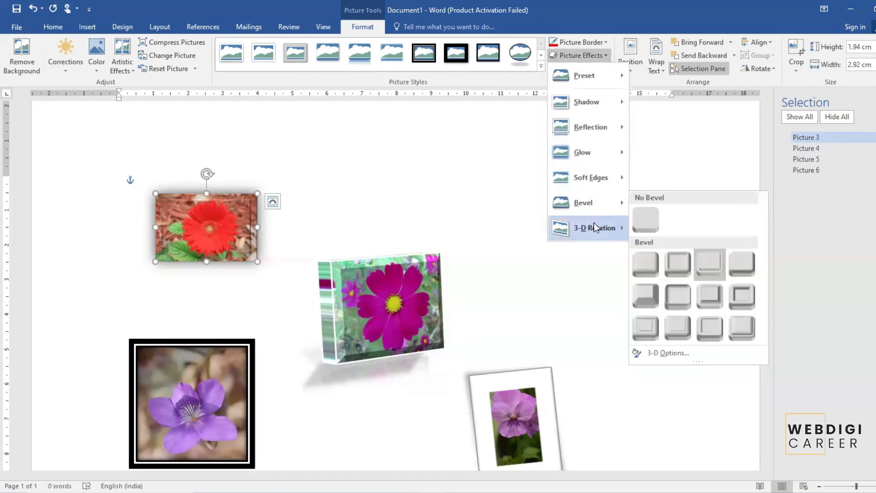
pyautogui.moveTo(596, 229)
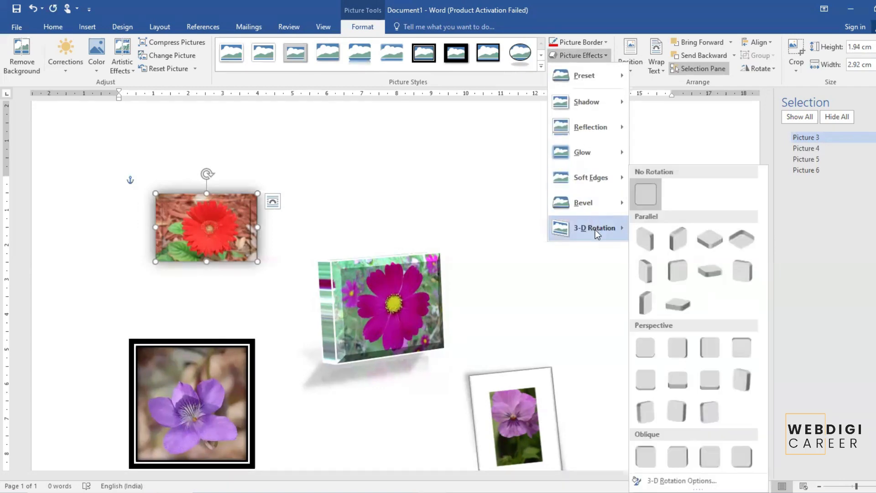
pyautogui.click(651, 234)
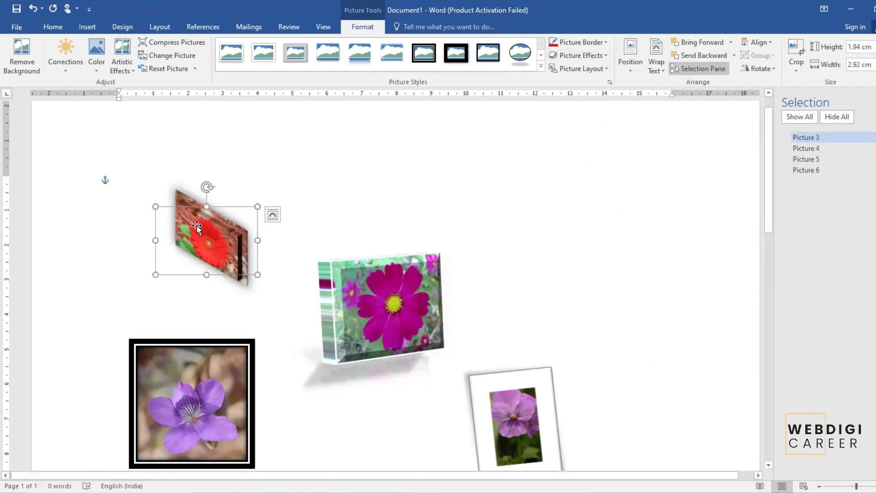
# Apply the second Oblique 3-D rotation to the red flower picture.
pyautogui.click(578, 57)
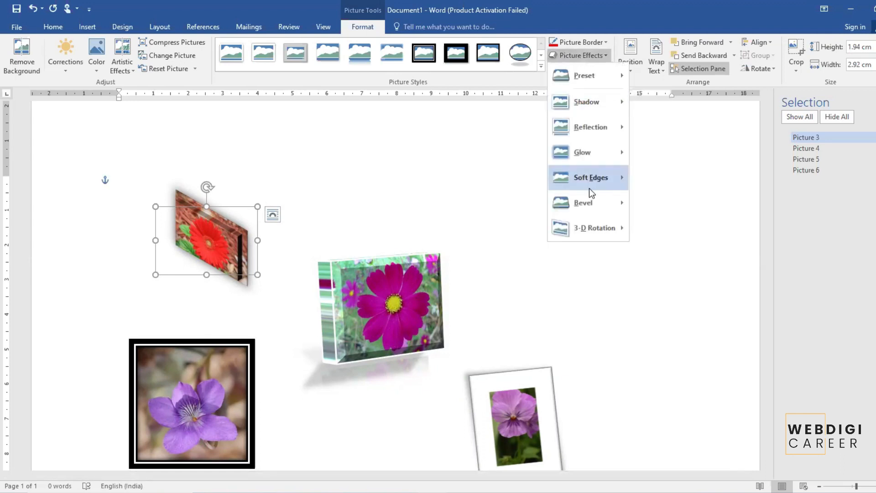
pyautogui.moveTo(615, 226)
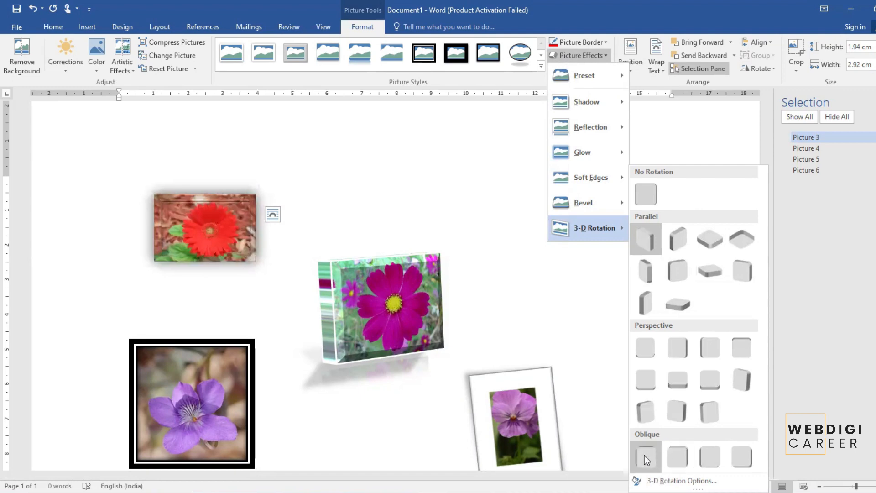
pyautogui.click(677, 457)
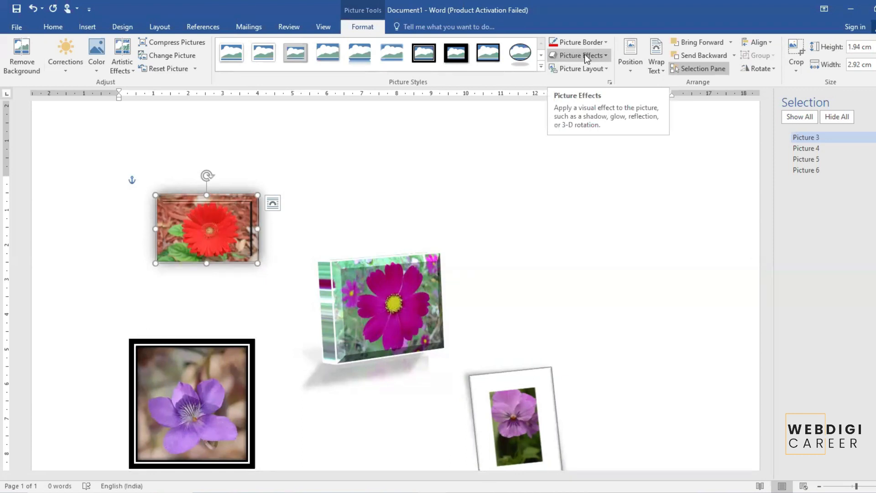
# Clear the flower pictures off the page and insert the dusk silhouette picture from the Downloads folder.
pyautogui.click(359, 302)
pyautogui.press('Escape')
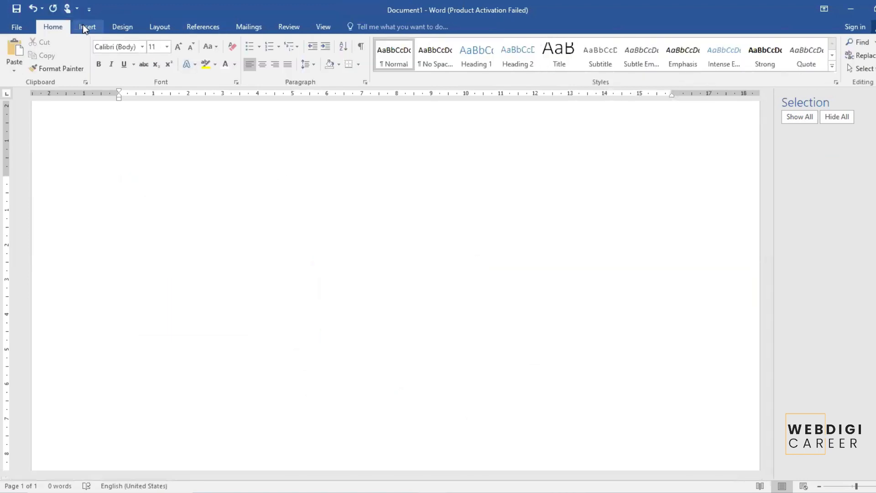
pyautogui.click(83, 26)
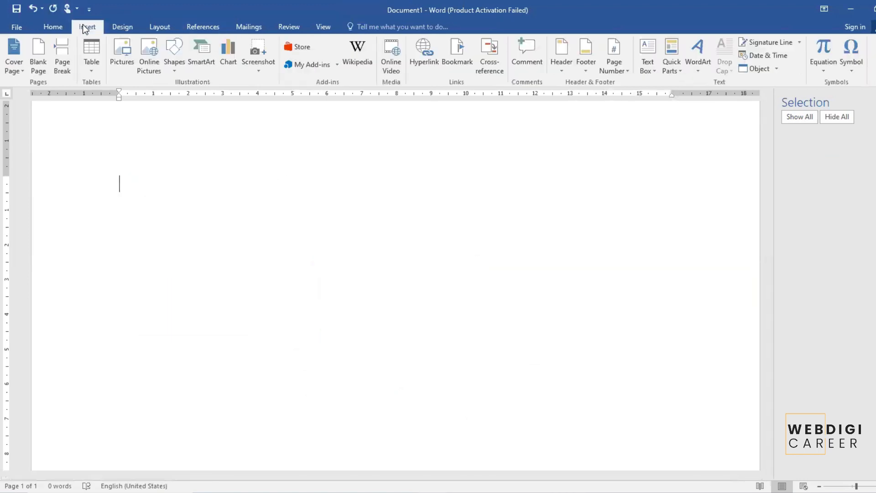
pyautogui.click(129, 64)
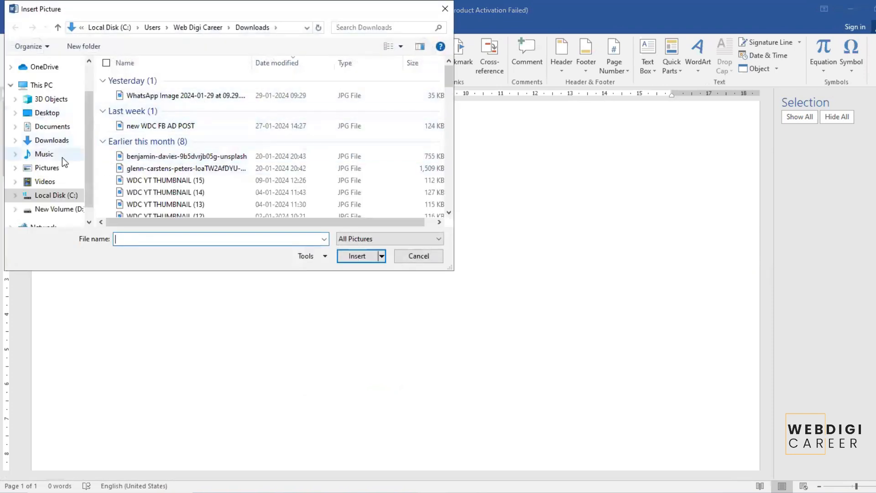
pyautogui.click(42, 128)
pyautogui.click(46, 141)
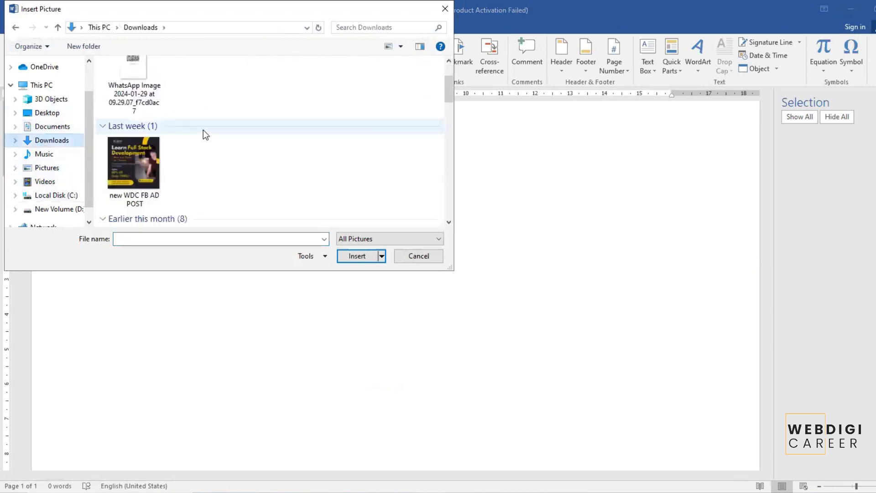
pyautogui.scroll(-3, 205, 135)
pyautogui.click(142, 130)
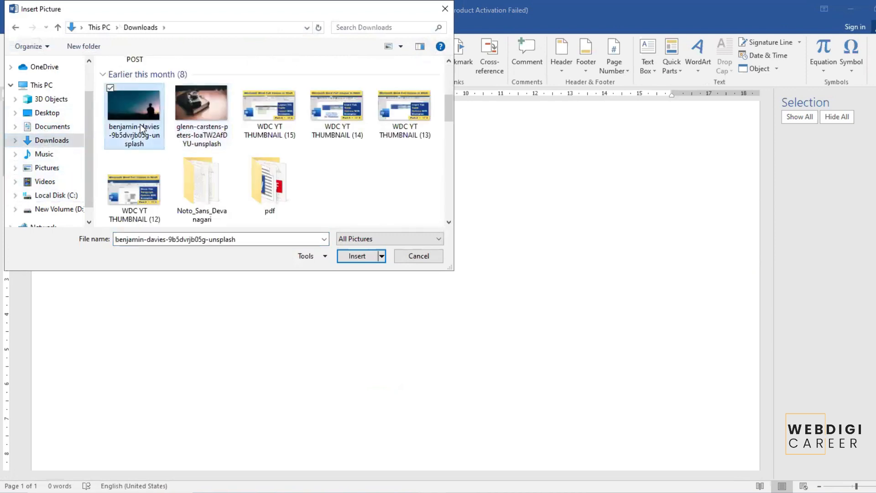
pyautogui.click(365, 255)
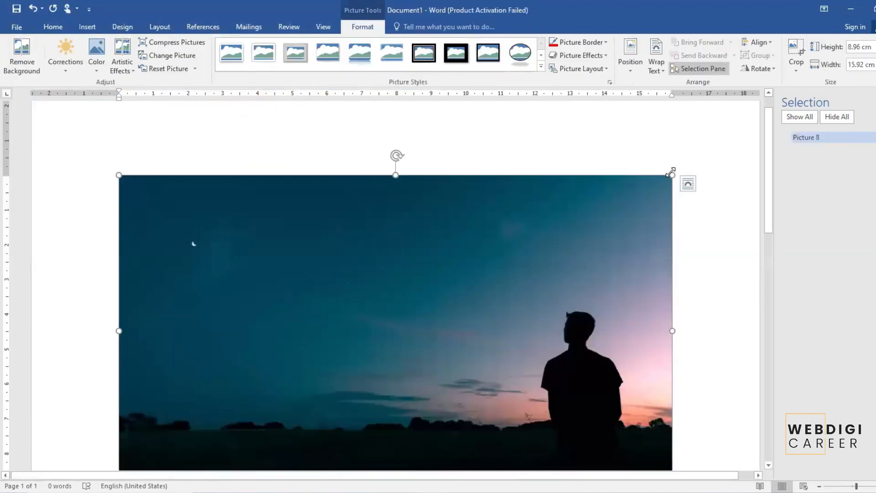
# Shrink the silhouette picture to about 3.93 × 6.98 cm and position it in the page's top left with square text wrapping.
pyautogui.moveTo(673, 175); pyautogui.dragTo(363, 336)
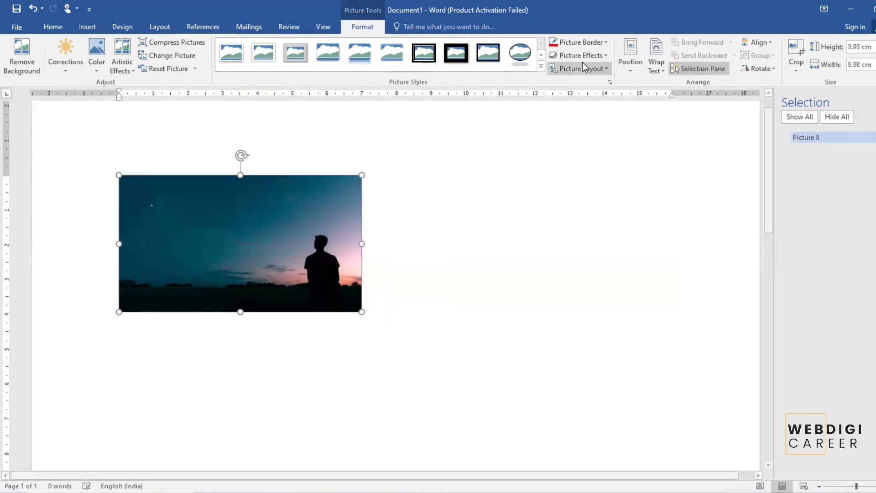
pyautogui.click(631, 57)
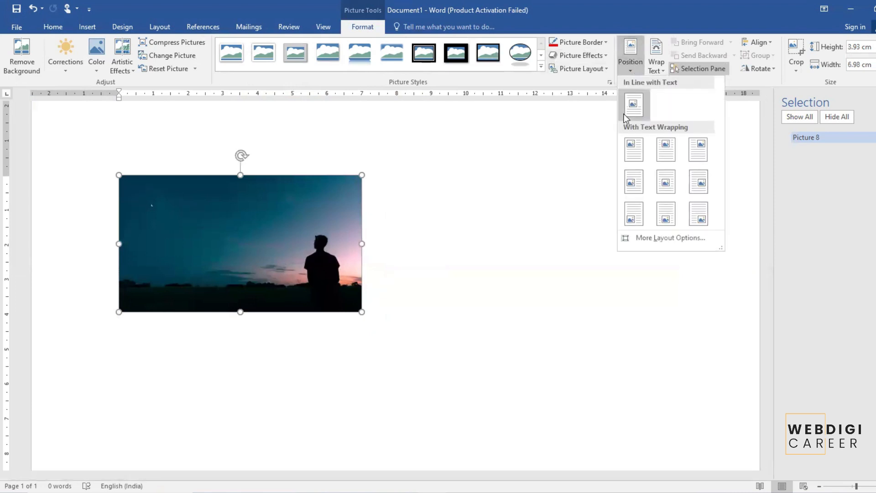
pyautogui.click(632, 148)
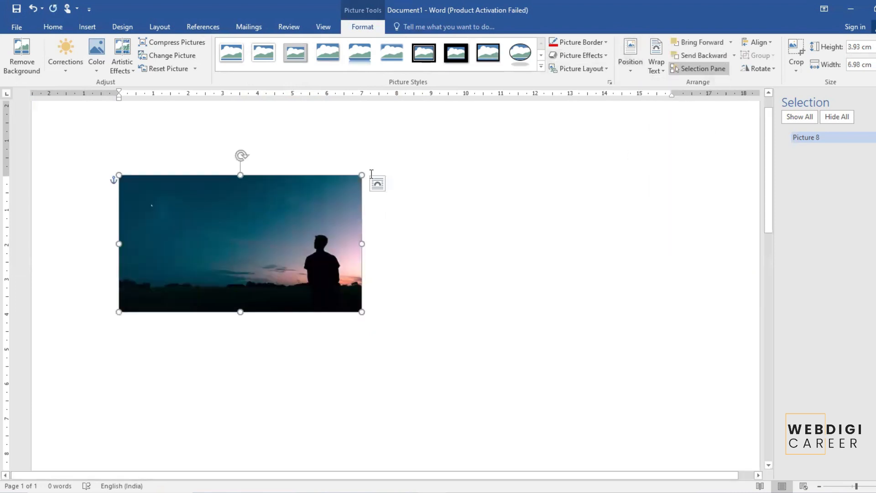
# Convert the picture to the Picture Accent Blocks layout and enlarge the diagram to span about the full text width.
pyautogui.click(589, 69)
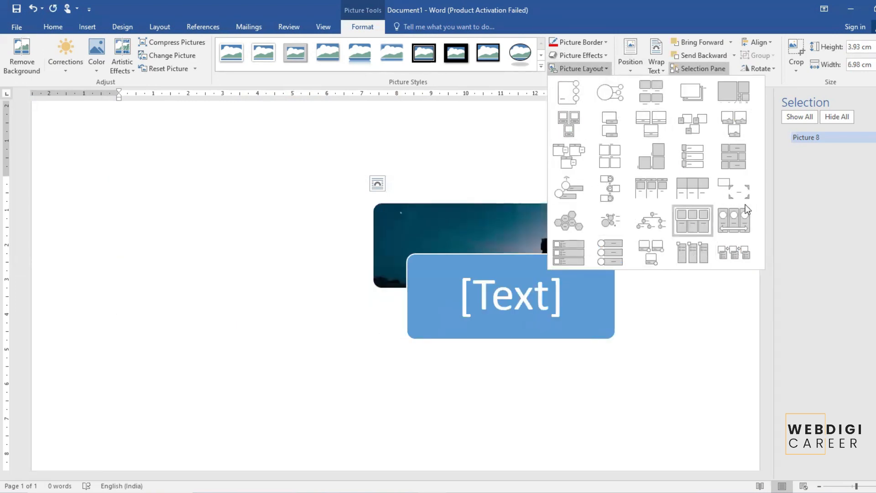
pyautogui.click(647, 160)
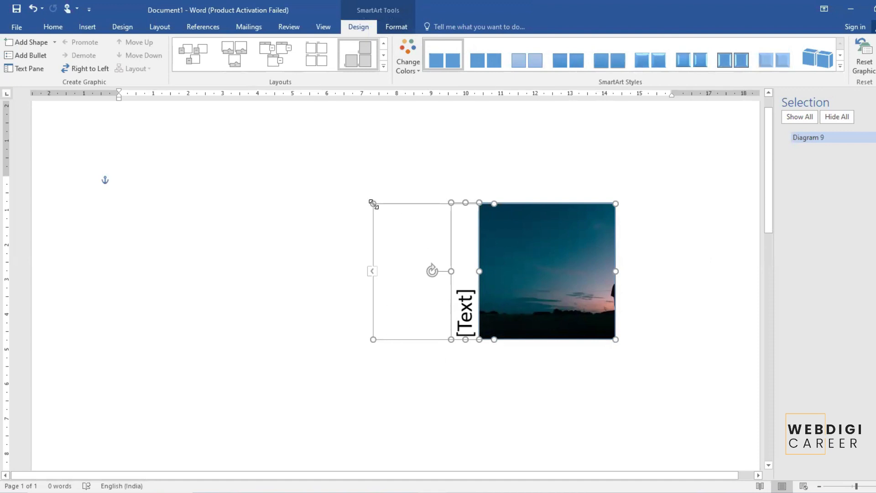
pyautogui.moveTo(373, 204); pyautogui.dragTo(123, 176)
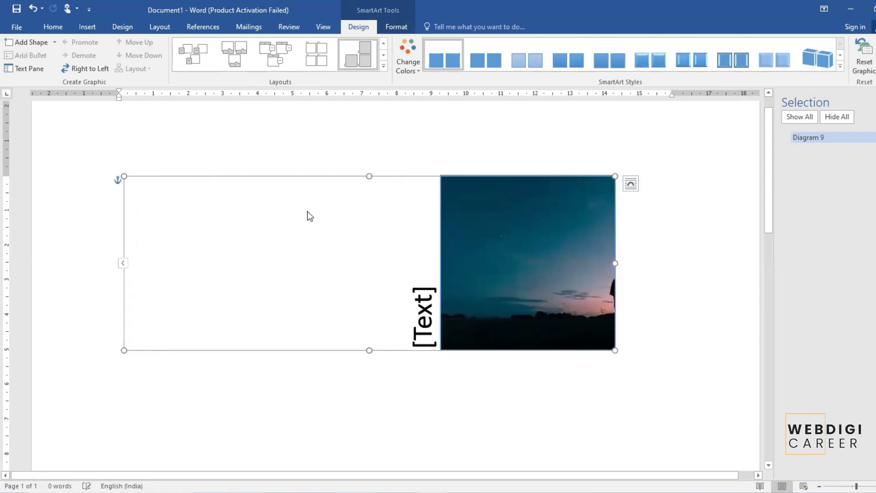
pyautogui.moveTo(616, 351); pyautogui.dragTo(724, 438)
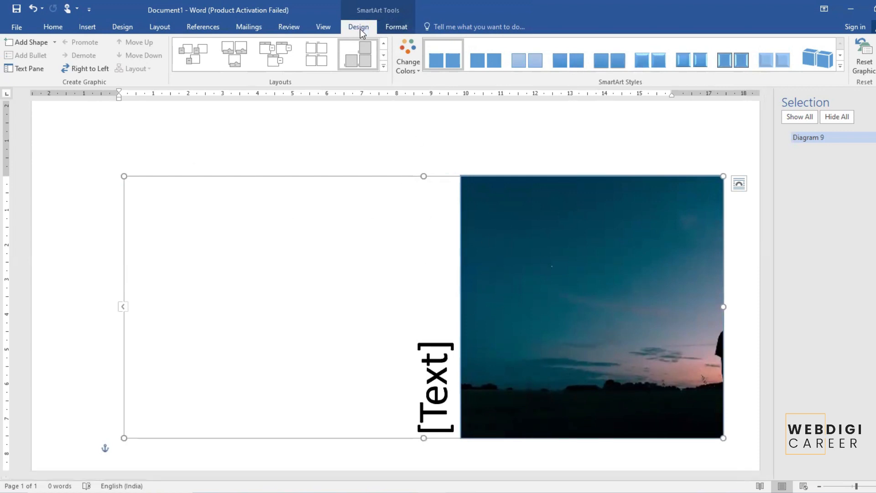
# Add eight shapes to the Picture Accent Blocks diagram.
pyautogui.click(29, 44)
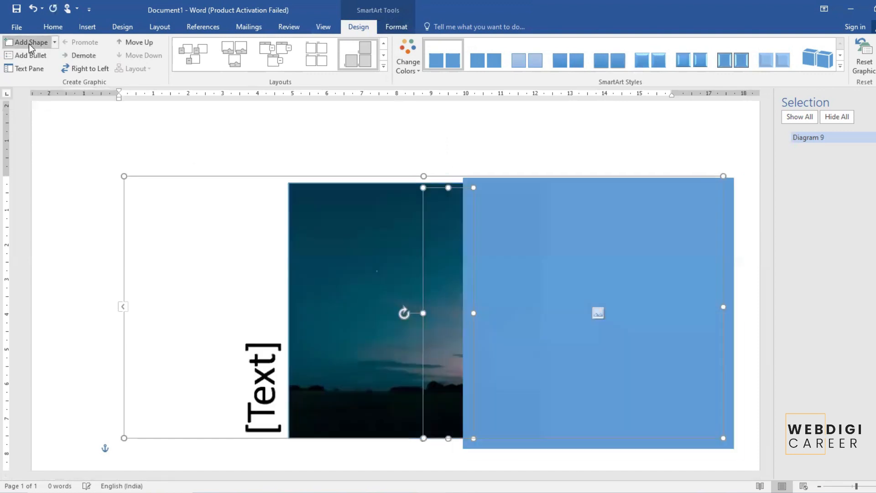
pyautogui.click(29, 44)
pyautogui.click(29, 43)
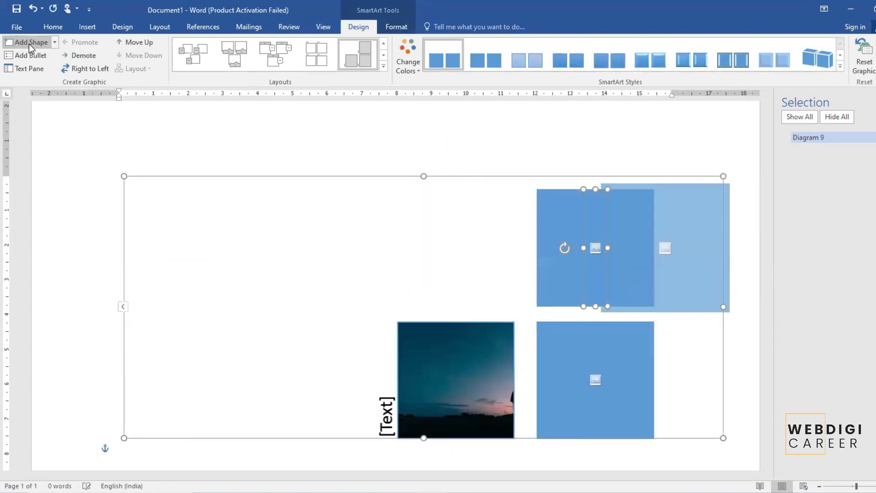
pyautogui.click(29, 44)
pyautogui.click(28, 44)
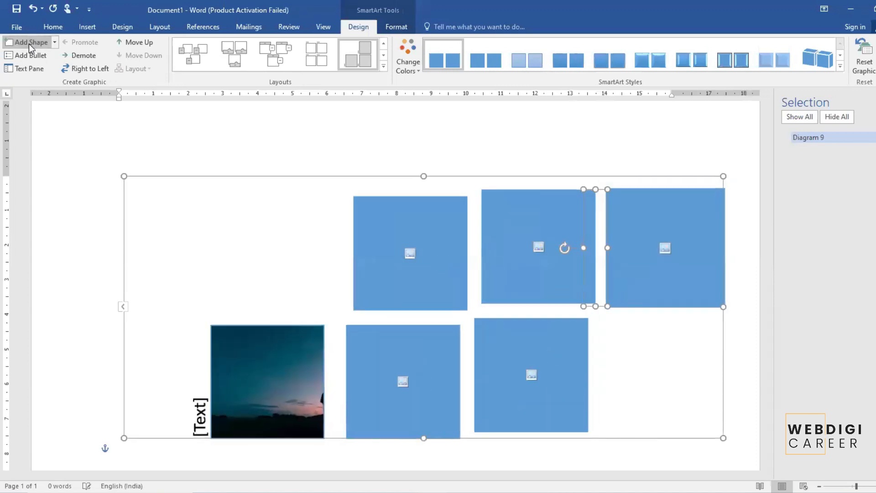
pyautogui.click(28, 44)
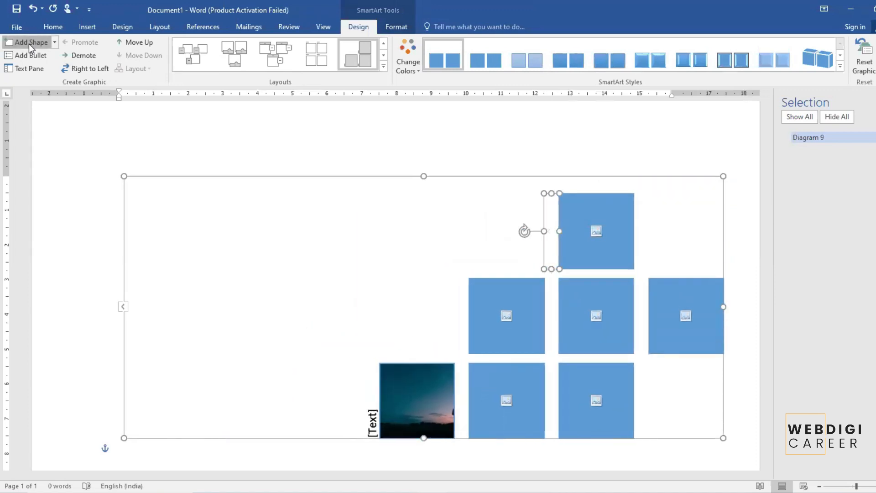
pyautogui.click(29, 44)
pyautogui.click(29, 44)
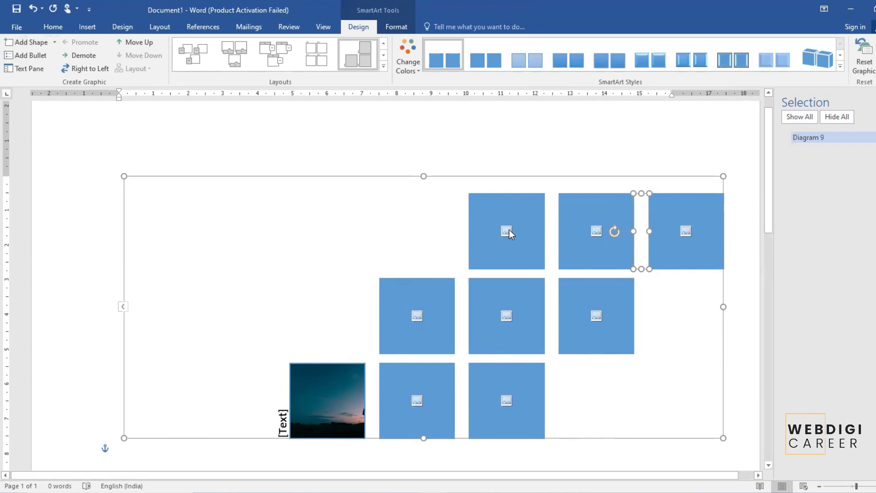
# Fill the first block of the diagram's top row with the camera picture from the Downloads folder.
pyautogui.click(506, 231)
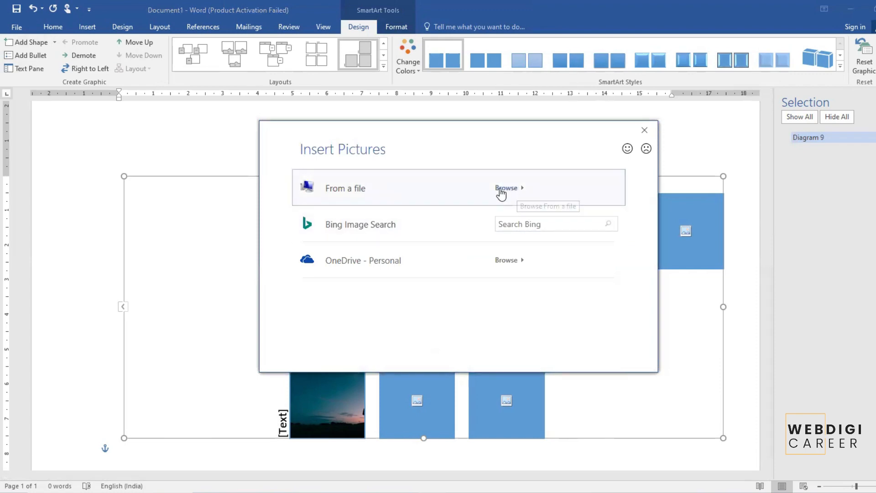
pyautogui.click(519, 192)
pyautogui.click(51, 140)
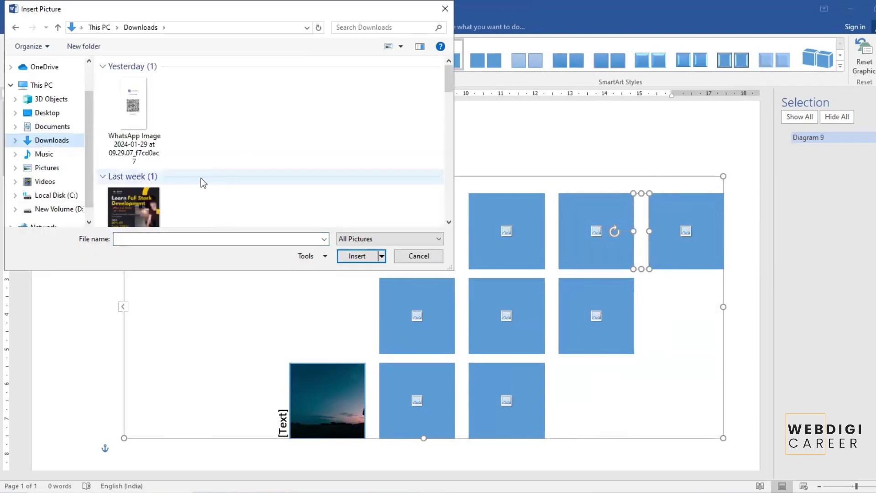
pyautogui.click(215, 189)
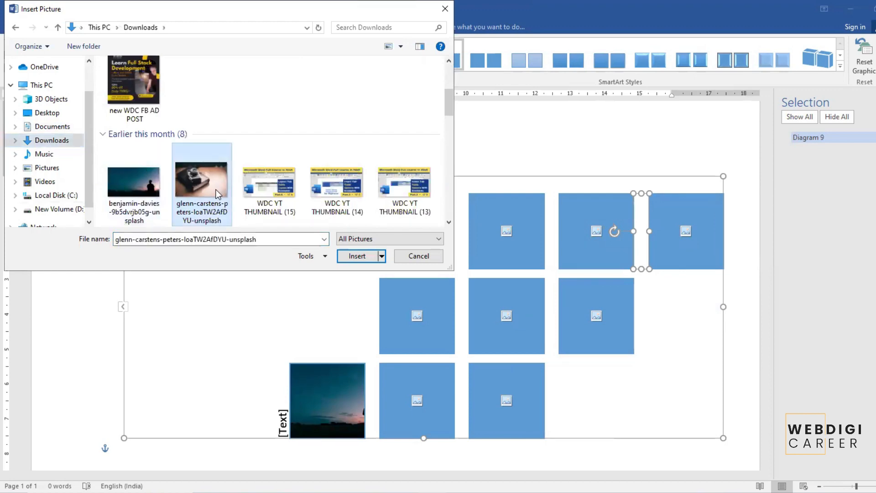
pyautogui.click(362, 259)
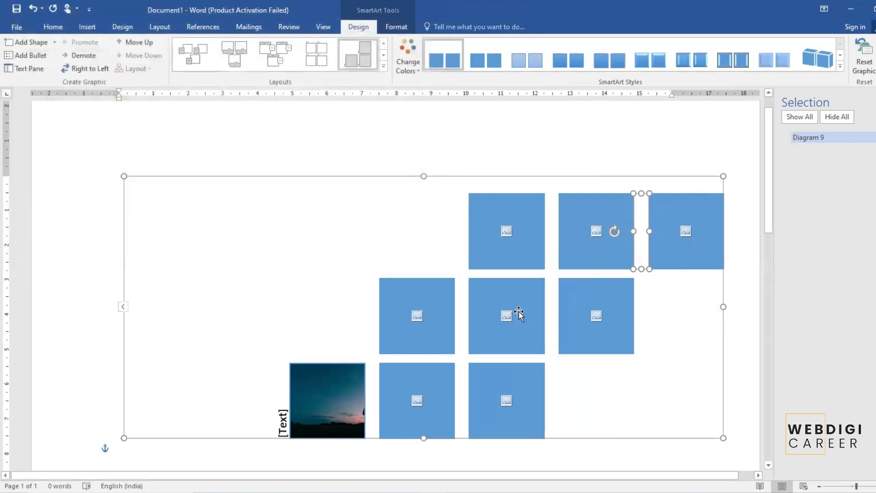
# Fill the second and third blocks of the middle row with the QR code picture and a Word course thumbnail.
pyautogui.click(506, 318)
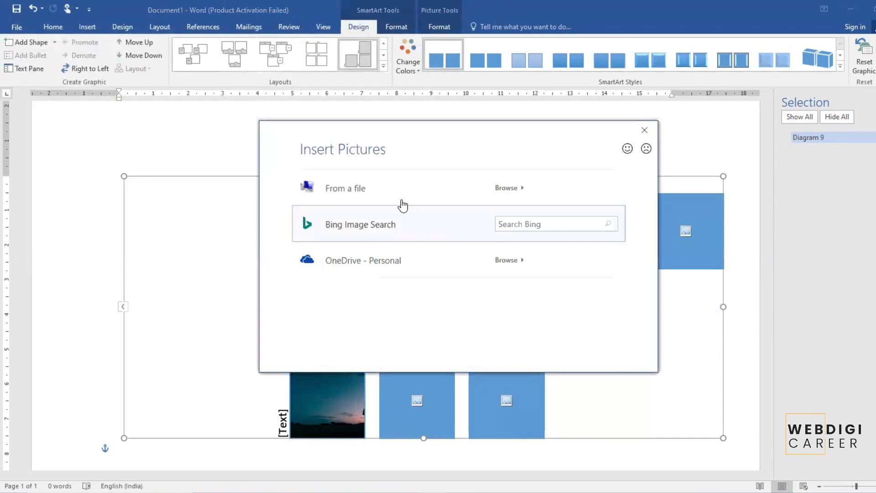
pyautogui.click(393, 201)
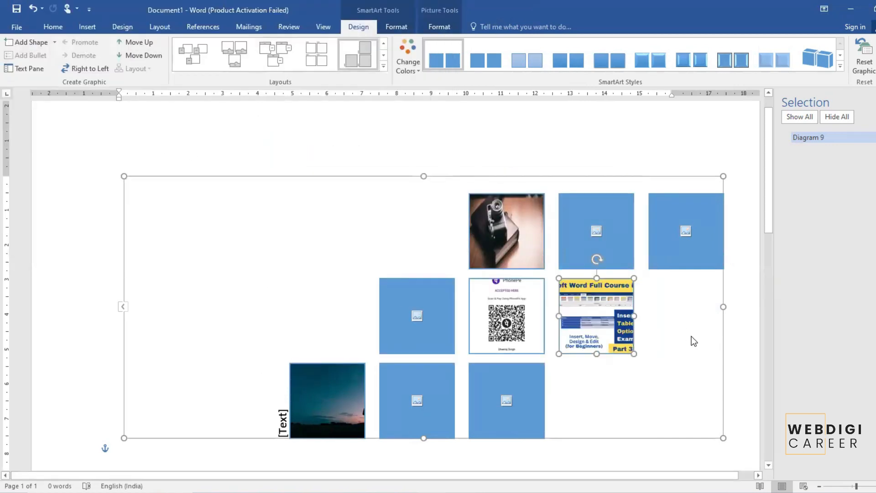
pyautogui.click(695, 343)
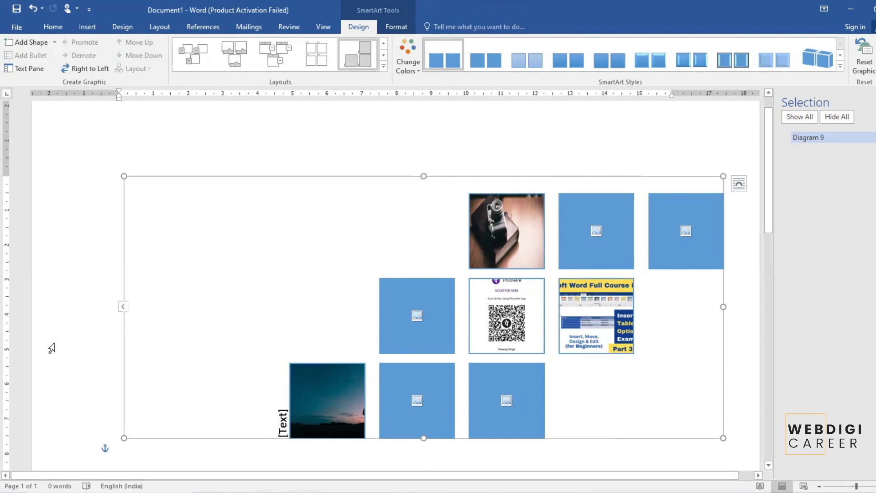
# Show the diagram's text pane and caption the silhouette picture "Alone boy".
pyautogui.click(26, 68)
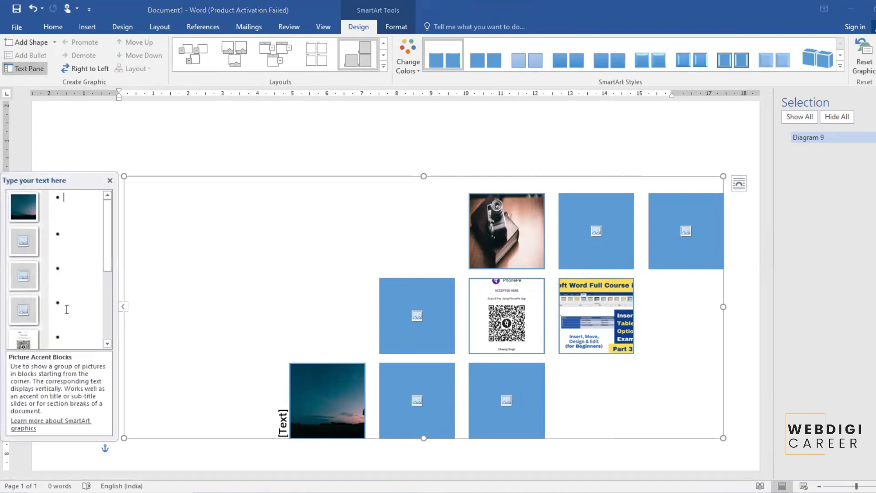
pyautogui.click(71, 202)
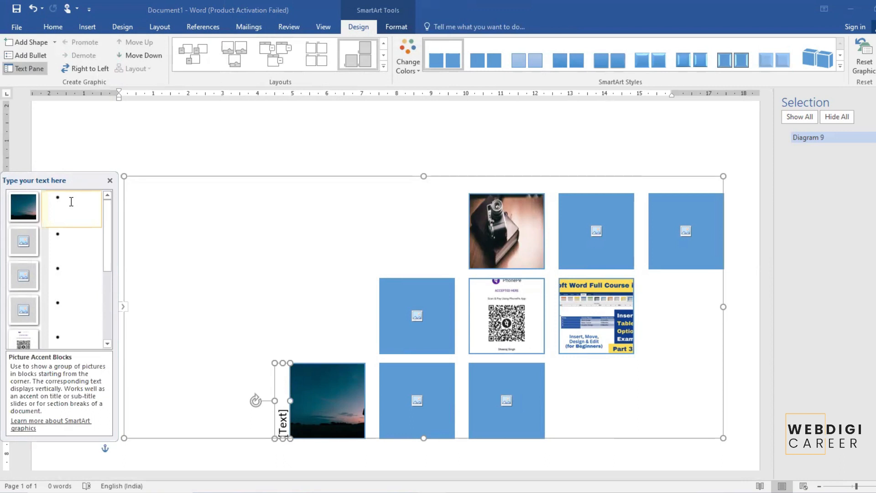
pyautogui.write('Alone boy')
pyautogui.press('BackSpace')
pyautogui.press('BackSpace')
pyautogui.write('oy')
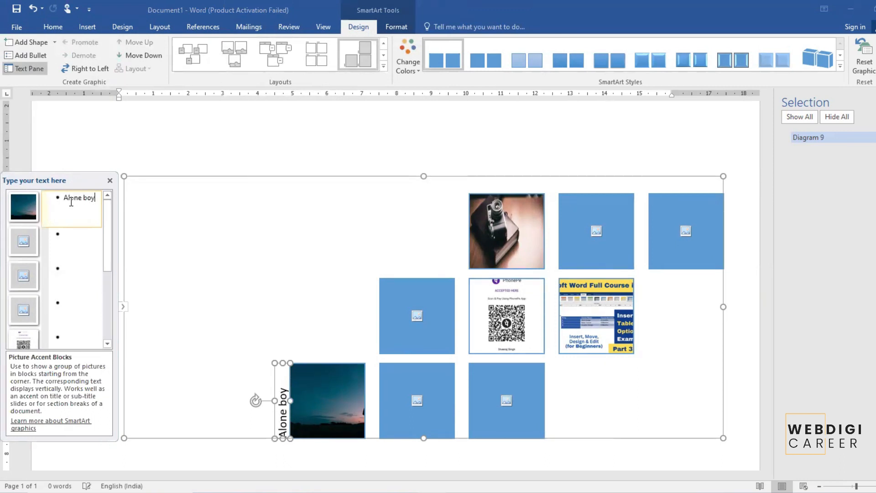
# Caption the QR code picture "Qr COde", the course thumbnail "Thumbnail" and the camera picture "Camera".
pyautogui.click(70, 345)
pyautogui.write('Qr ')
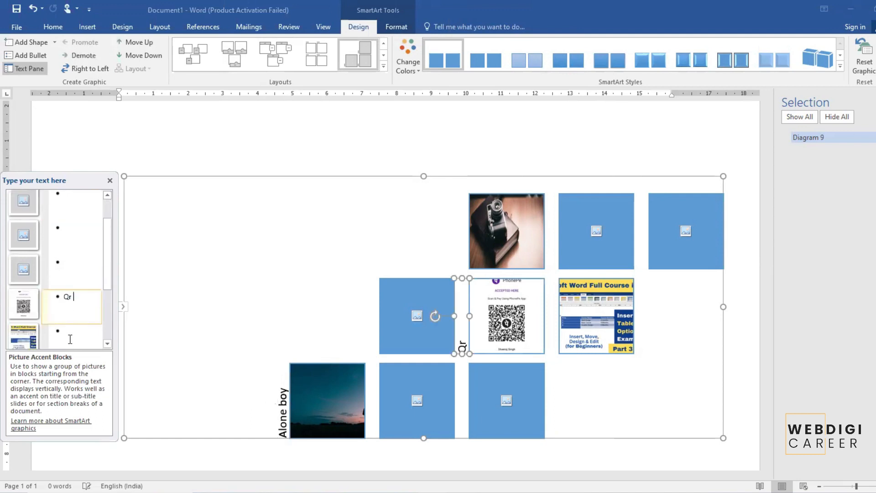
pyautogui.write('COde')
pyautogui.press('Down')
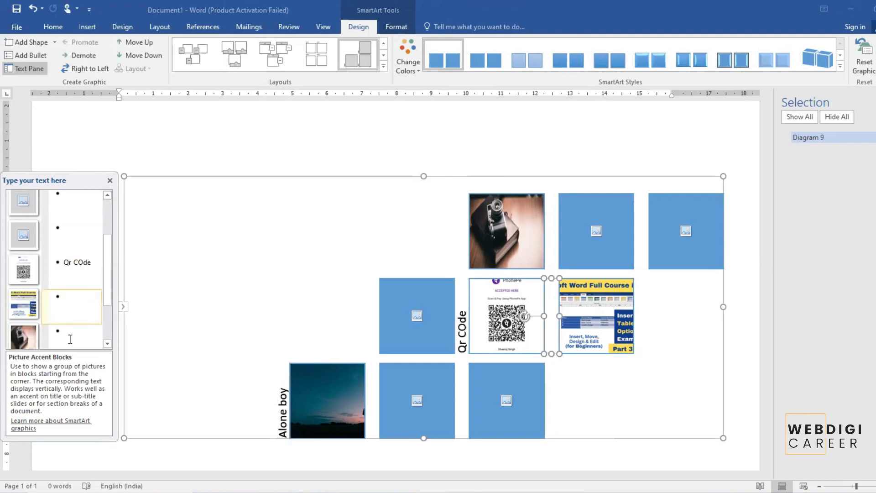
pyautogui.write('Thumbnail')
pyautogui.press('Down')
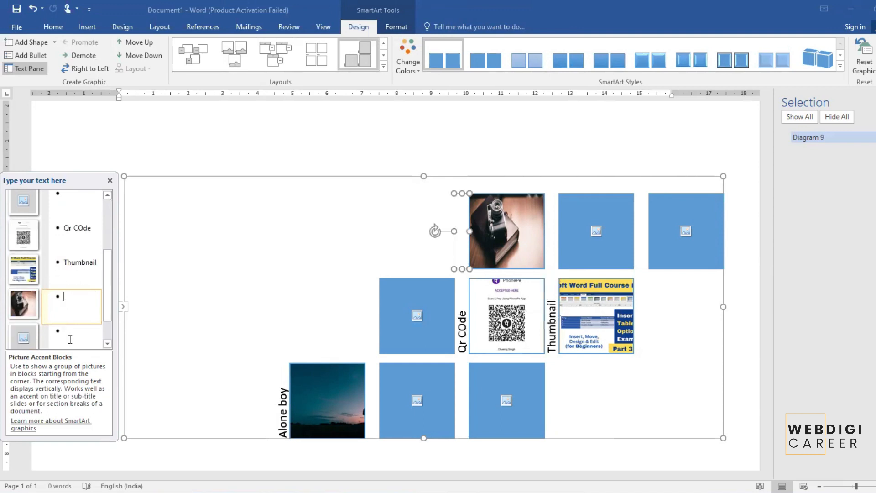
pyautogui.write('Camera')
pyautogui.click(585, 247)
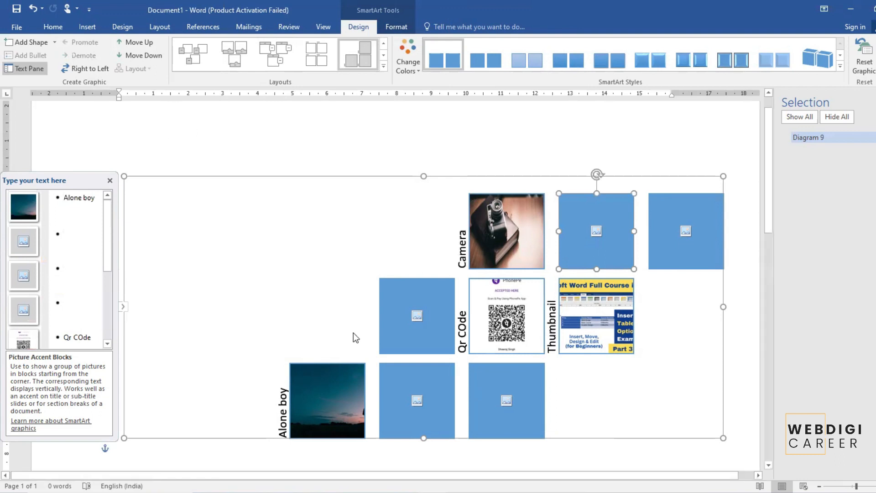
# Demote the empty second text entry beneath "Alone boy" and promote it back to the top level.
pyautogui.click(67, 242)
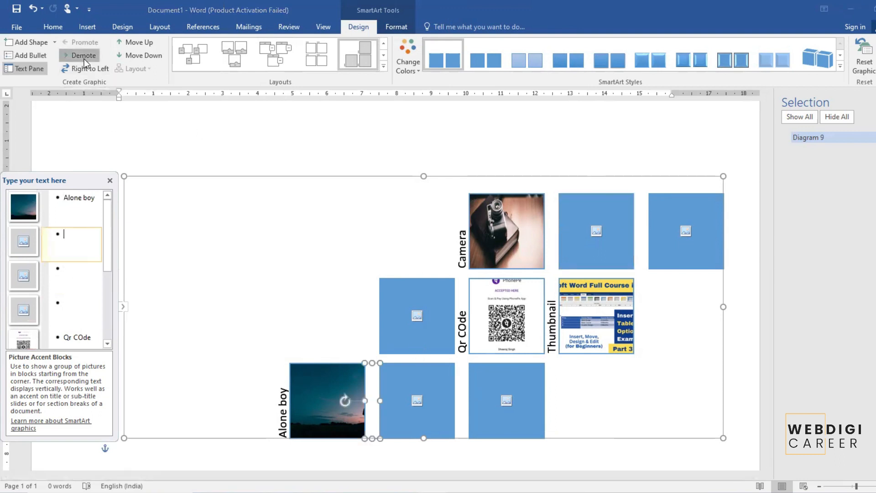
pyautogui.click(84, 56)
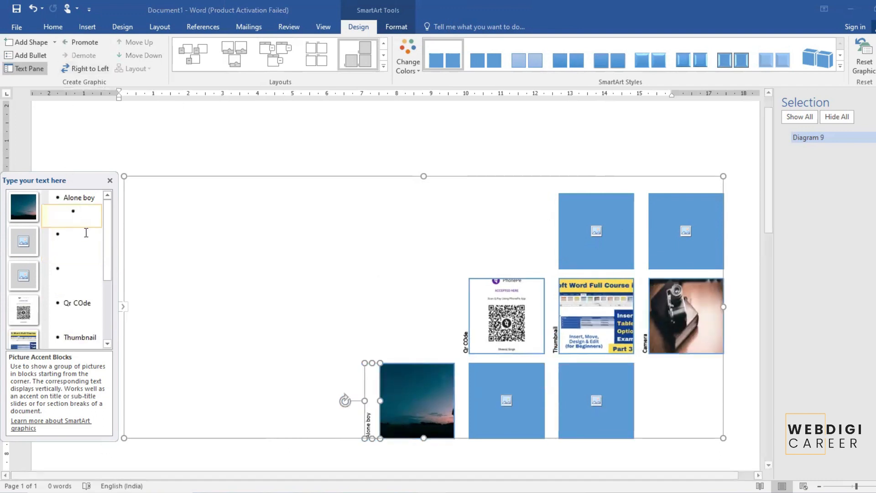
pyautogui.hotkey('shift', 'Tab')
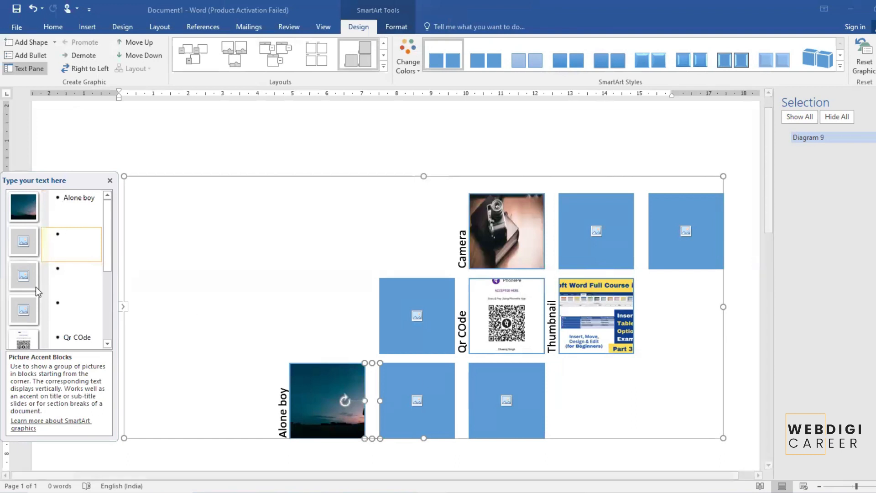
# Delete all empty entries from the diagram's text list, keeping only Alone boy, Qr COde, Thumbnail and Camera.
pyautogui.click(76, 312)
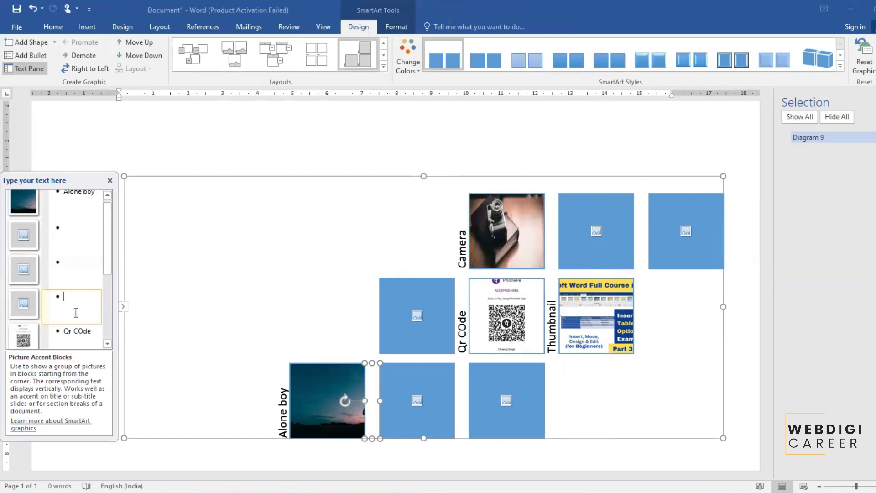
pyautogui.press('BackSpace')
pyautogui.press('BackSpace')
pyautogui.press('BackSpace')
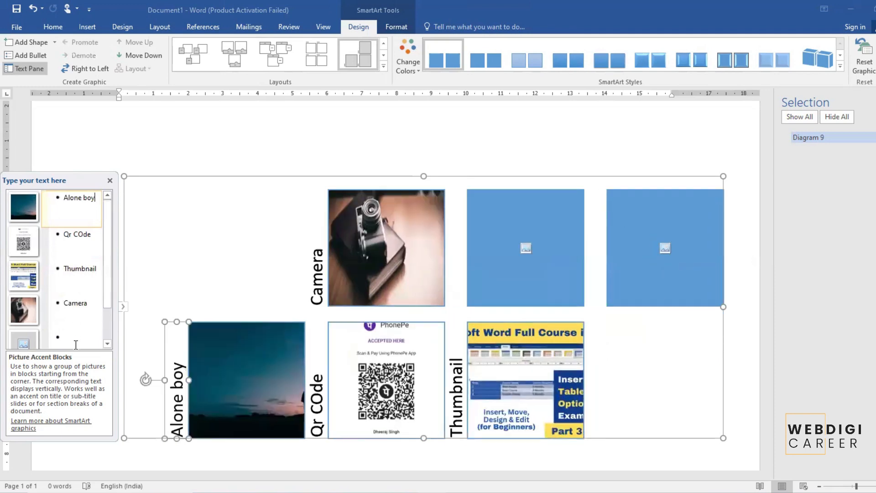
pyautogui.press('Down')
pyautogui.press('Down')
pyautogui.press('Down')
pyautogui.press('Delete')
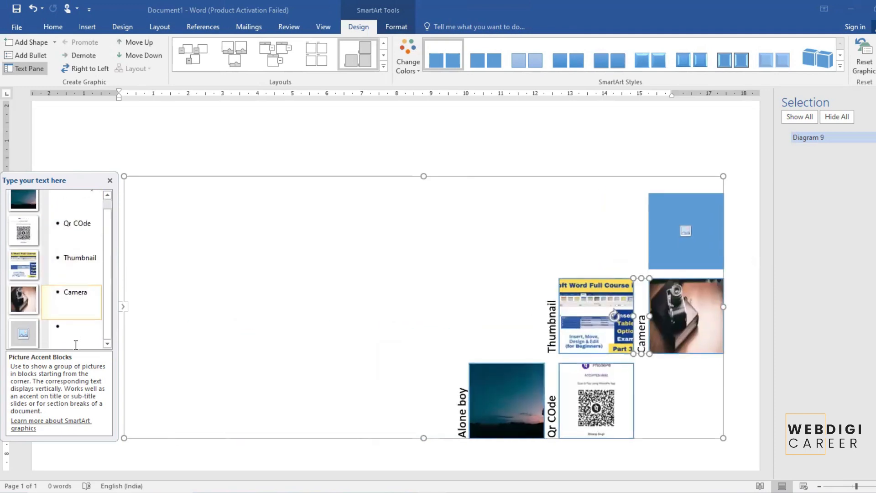
pyautogui.press('Down')
pyautogui.press('BackSpace')
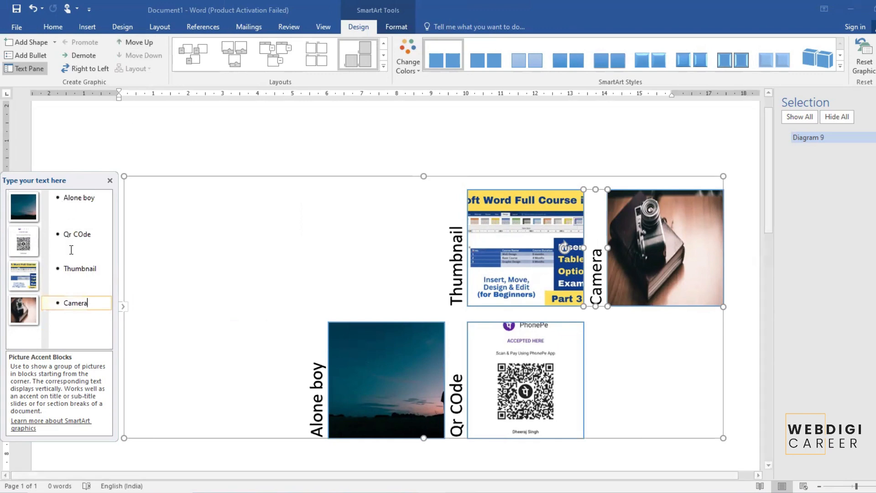
# Move the Thumbnail picture one place down in the diagram's order and back up to first place.
pyautogui.click(23, 276)
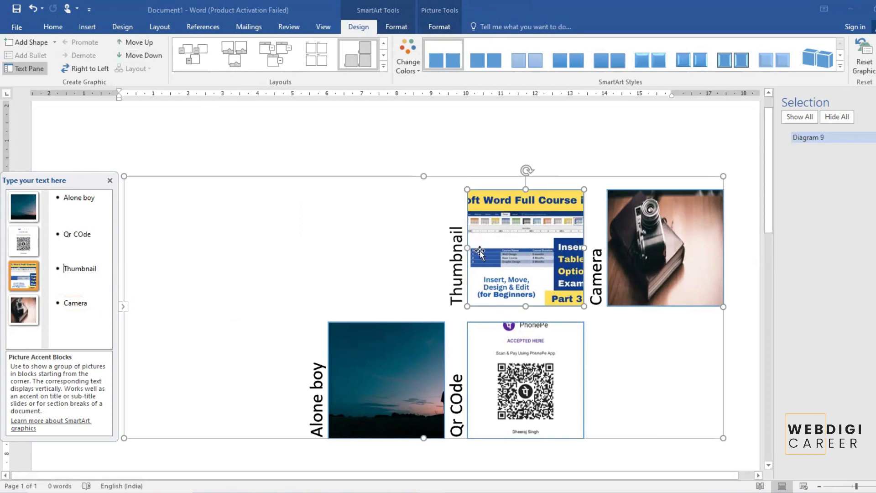
pyautogui.click(143, 56)
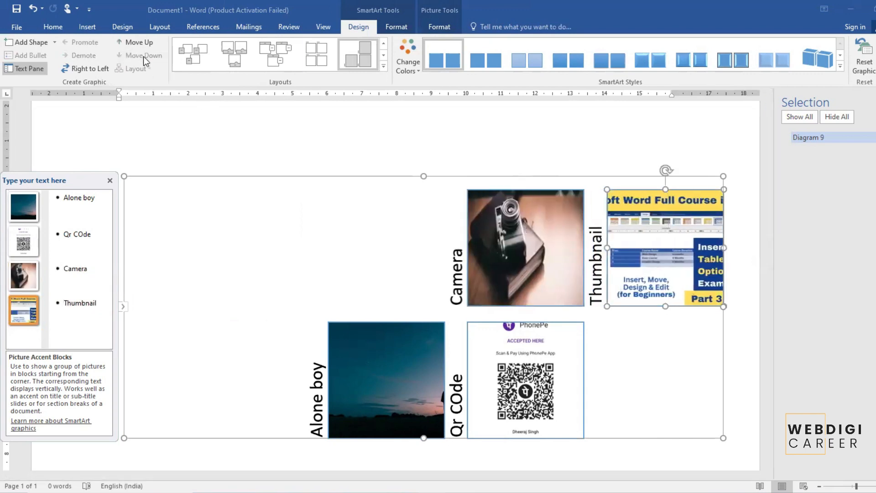
pyautogui.click(148, 42)
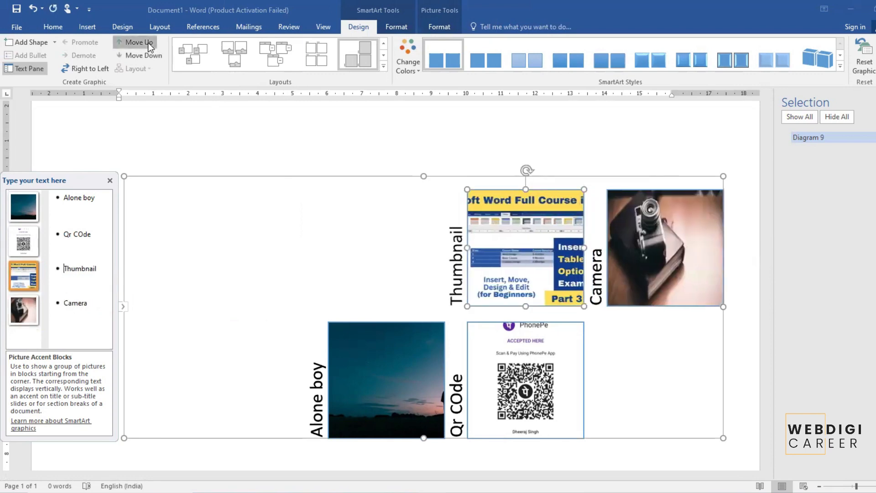
pyautogui.click(148, 42)
pyautogui.click(148, 43)
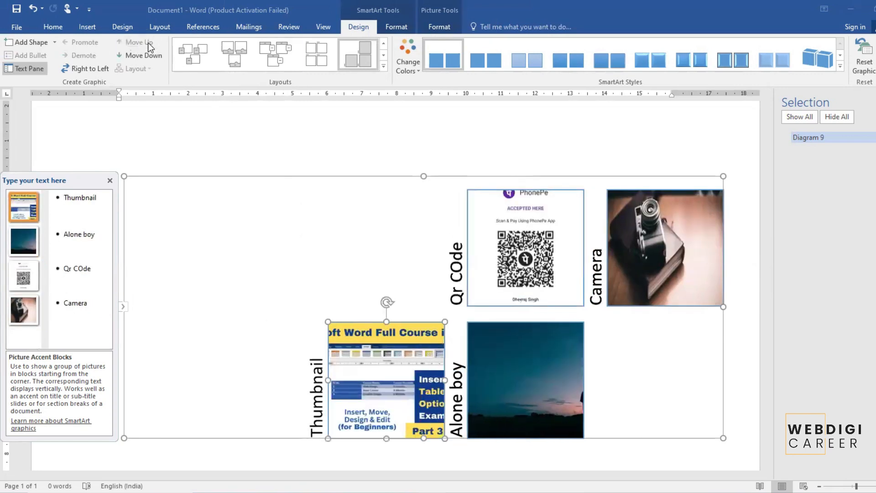
# Change the diagram's layout to Ascending Picture Accent Process and hide its text pane.
pyautogui.click(384, 67)
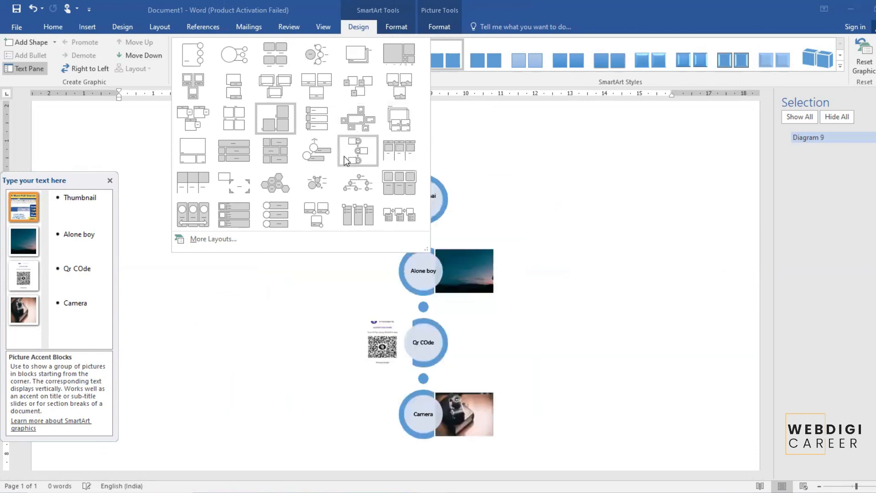
pyautogui.click(318, 160)
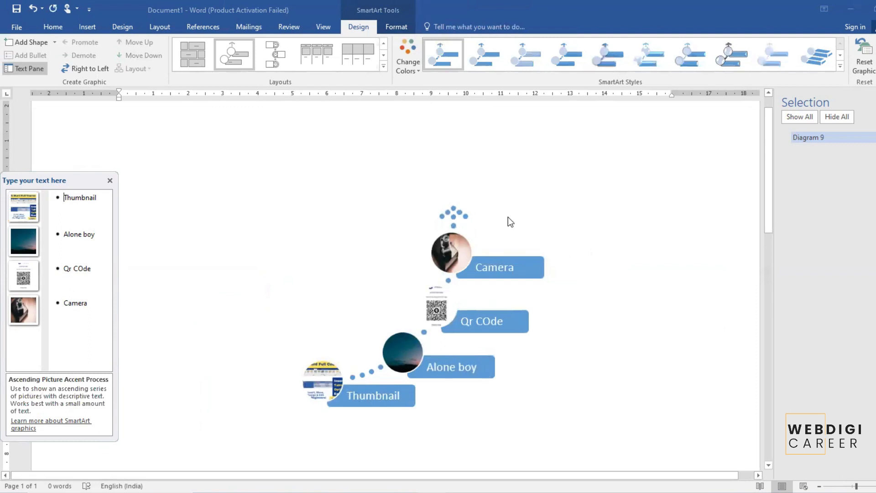
pyautogui.click(110, 181)
# Recolor the diagram with the third Colorful variation and apply the black-outlined 3-D SmartArt style.
pyautogui.click(409, 68)
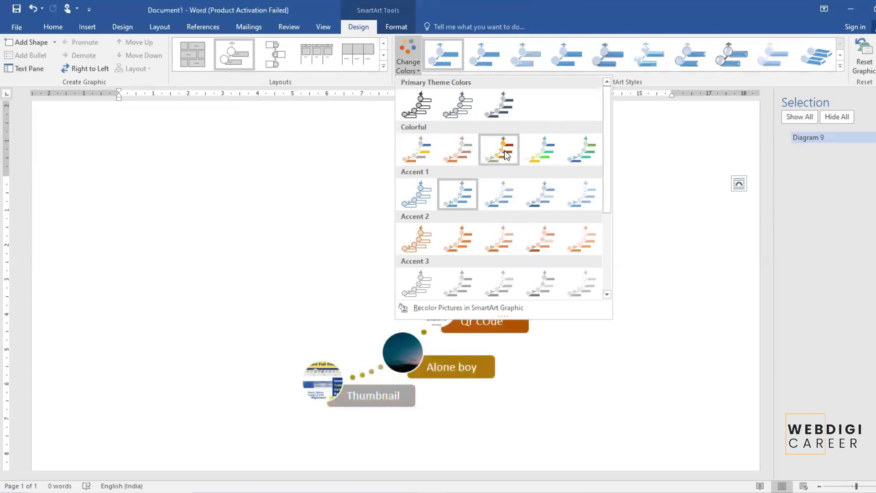
pyautogui.press('Escape')
pyautogui.click(510, 254)
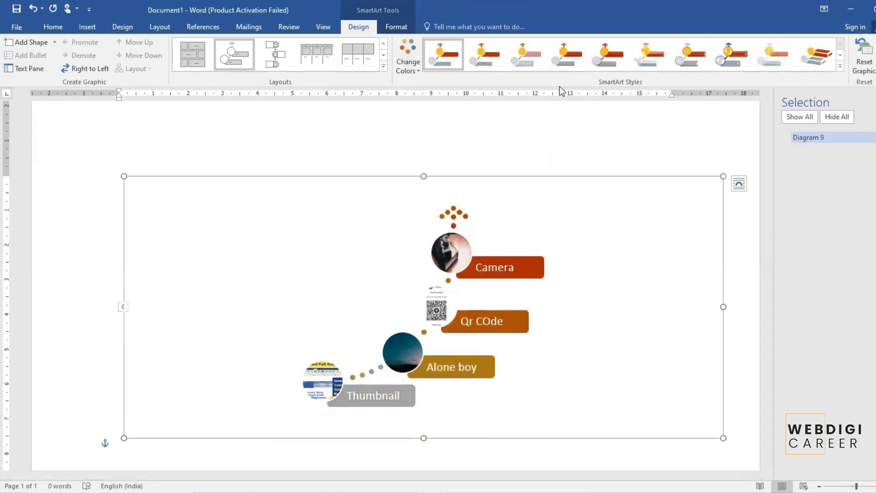
pyautogui.click(841, 66)
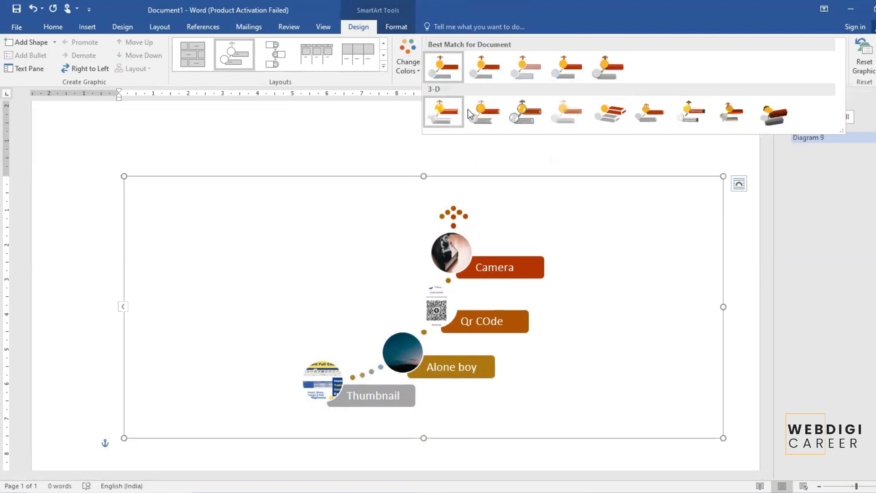
pyautogui.click(522, 115)
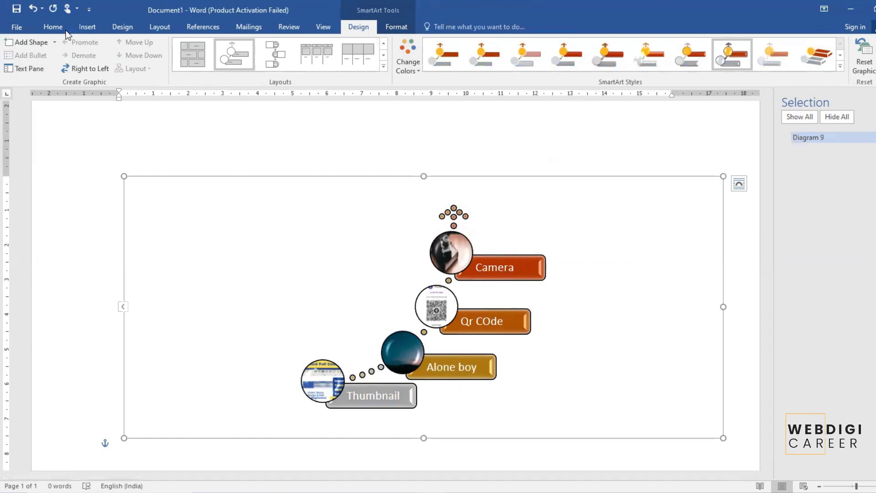
# Replace the diagram with the "Learn Full Stack Development" picture and shrink it to about 5.03 cm square.
pyautogui.click(53, 27)
pyautogui.click(80, 29)
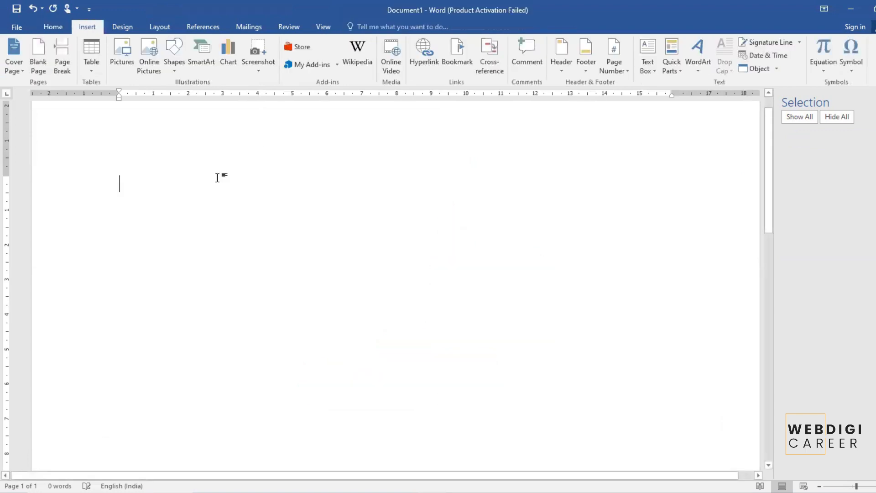
pyautogui.click(124, 59)
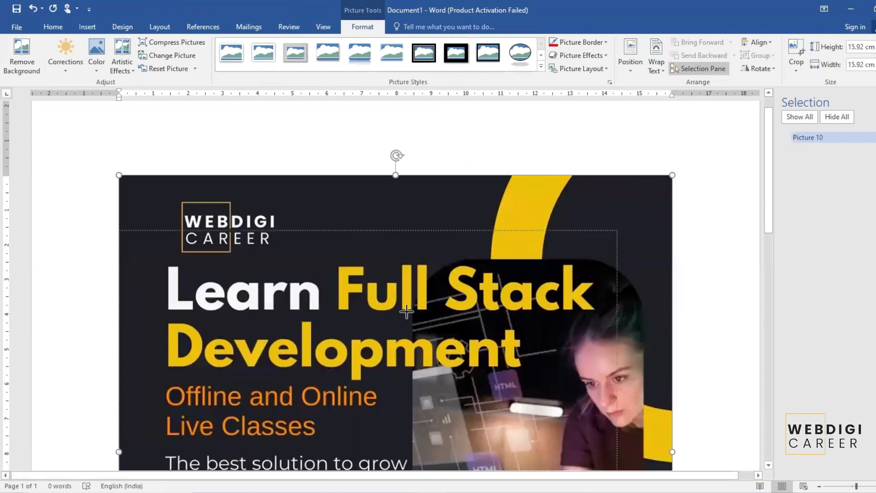
pyautogui.moveTo(406, 311); pyautogui.dragTo(256, 403)
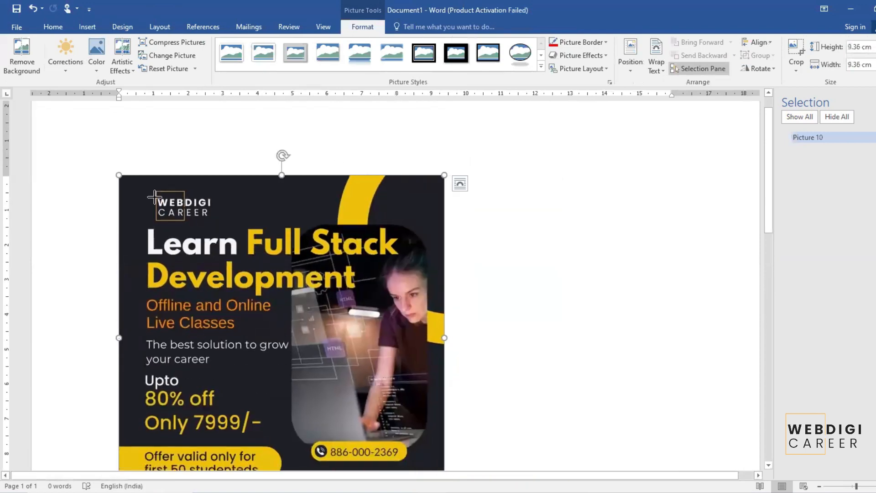
pyautogui.moveTo(115, 171); pyautogui.dragTo(272, 325)
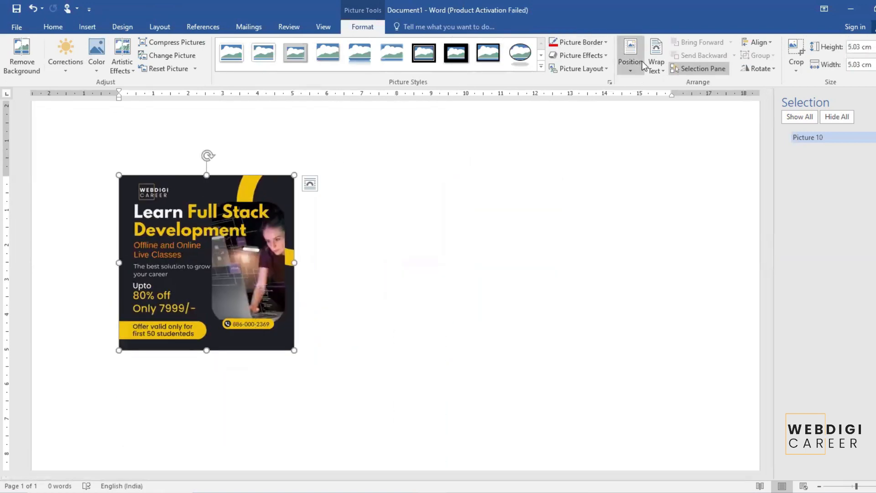
# Position the picture at the page's top left with text wrapping, then shift it and enlarge it to about 7.49 cm square.
pyautogui.click(622, 55)
pyautogui.click(629, 146)
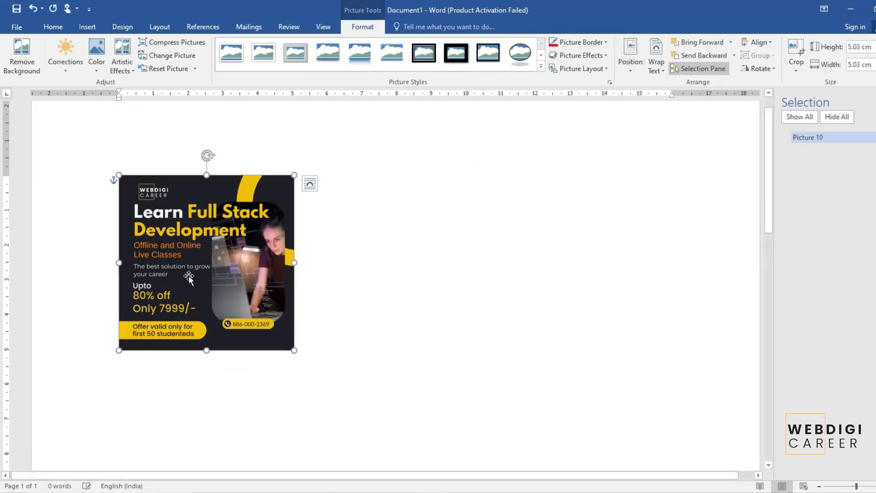
pyautogui.moveTo(190, 277); pyautogui.dragTo(283, 271)
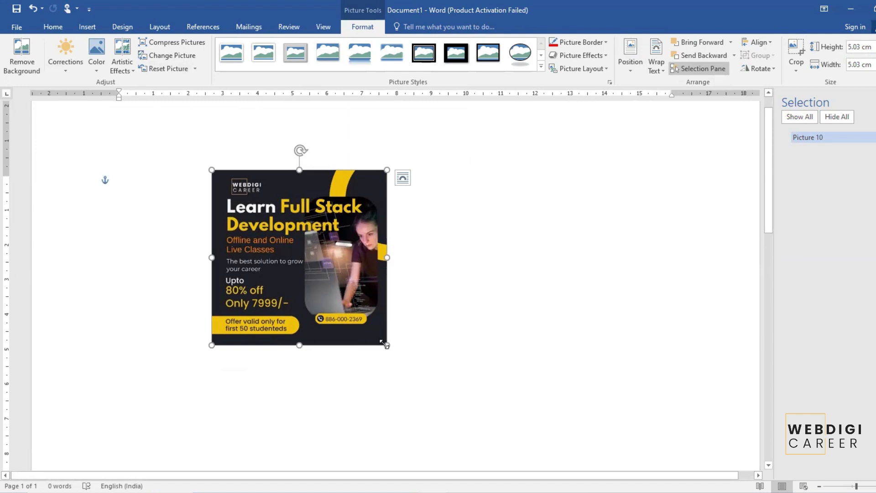
pyautogui.moveTo(384, 343); pyautogui.dragTo(470, 381)
pyautogui.moveTo(333, 303); pyautogui.dragTo(276, 286)
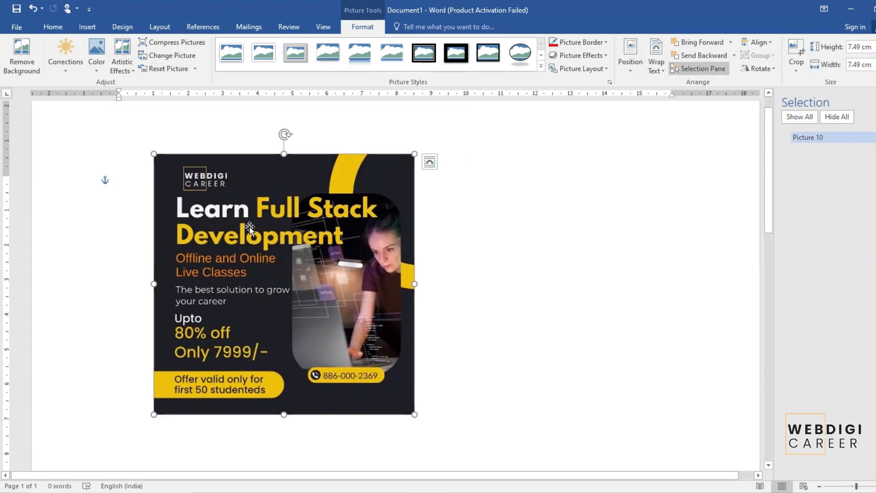
# Correct the picture to brightness +20% and contrast 0%, and recolor it with the dark blue accent variation.
pyautogui.click(68, 69)
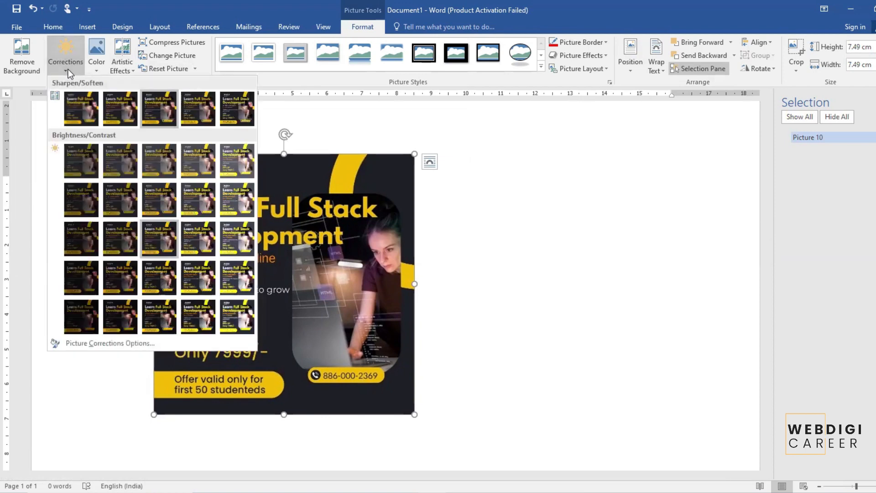
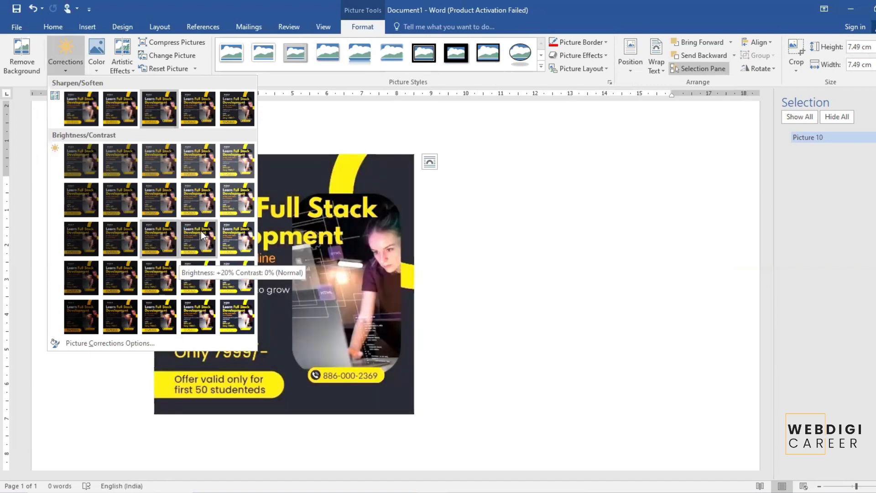
pyautogui.click(201, 231)
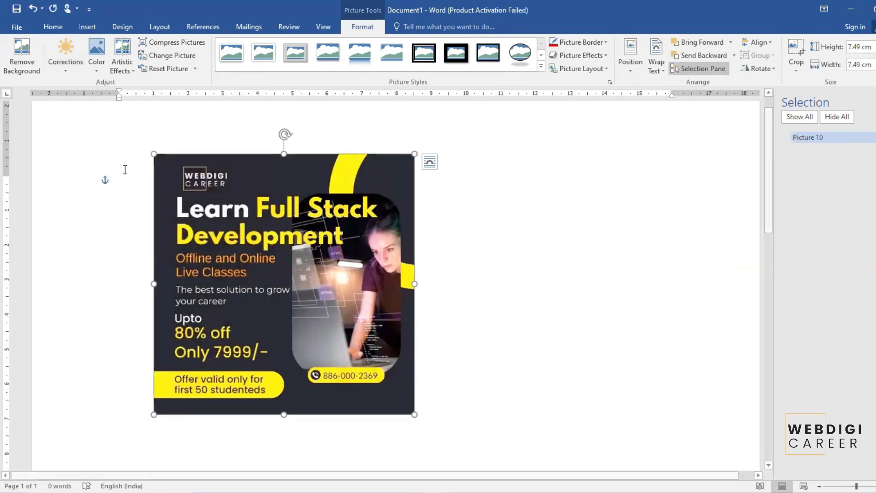
pyautogui.click(93, 66)
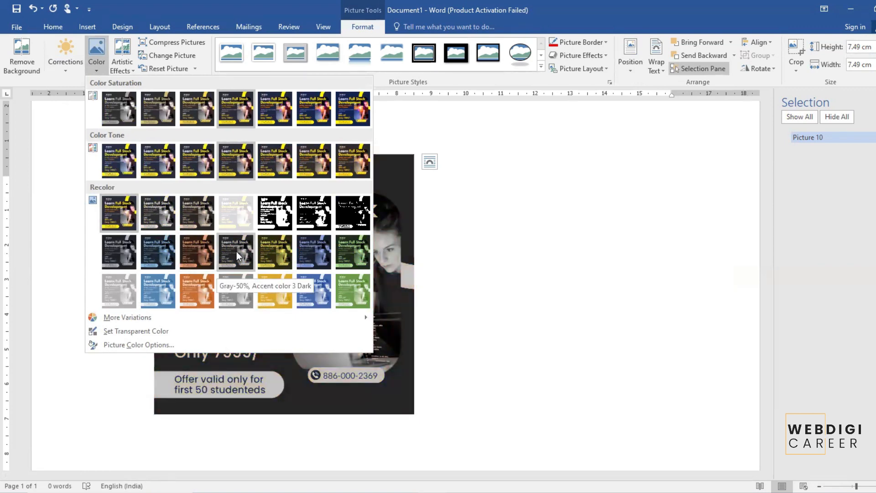
pyautogui.click(322, 260)
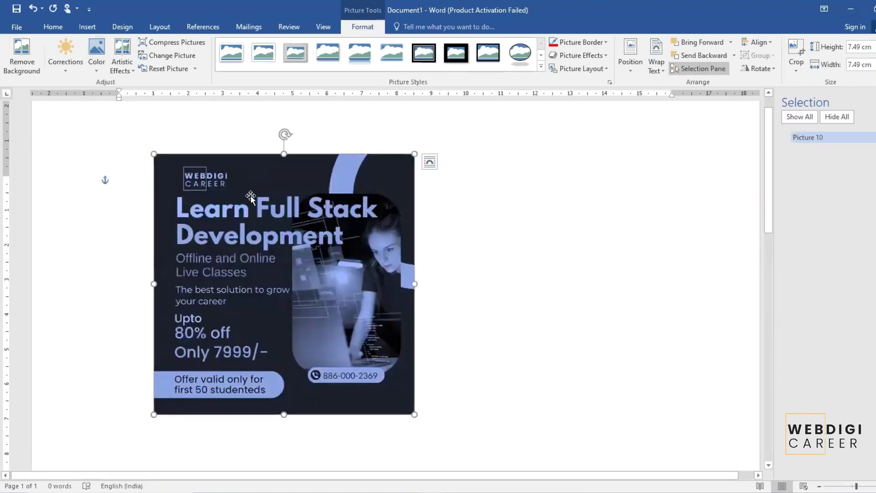
# Try a cross-hatched artistic effect on the picture and replace it with the glowing-edges effect.
pyautogui.click(128, 67)
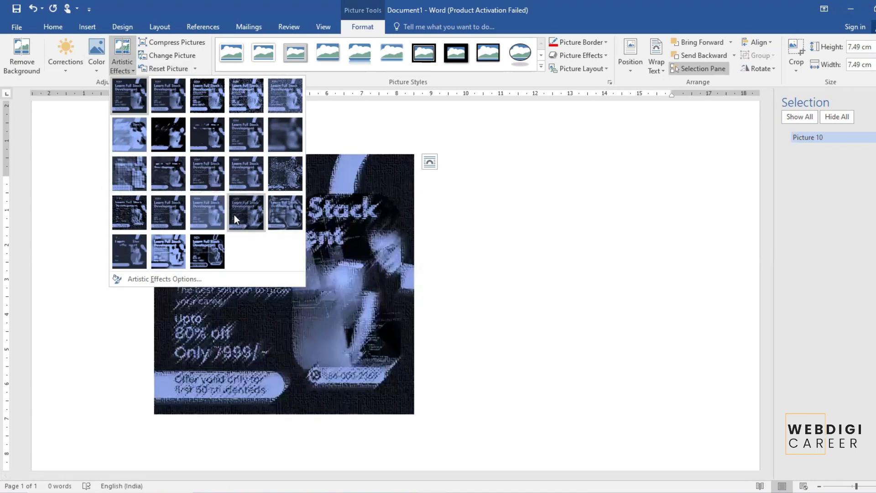
pyautogui.click(251, 215)
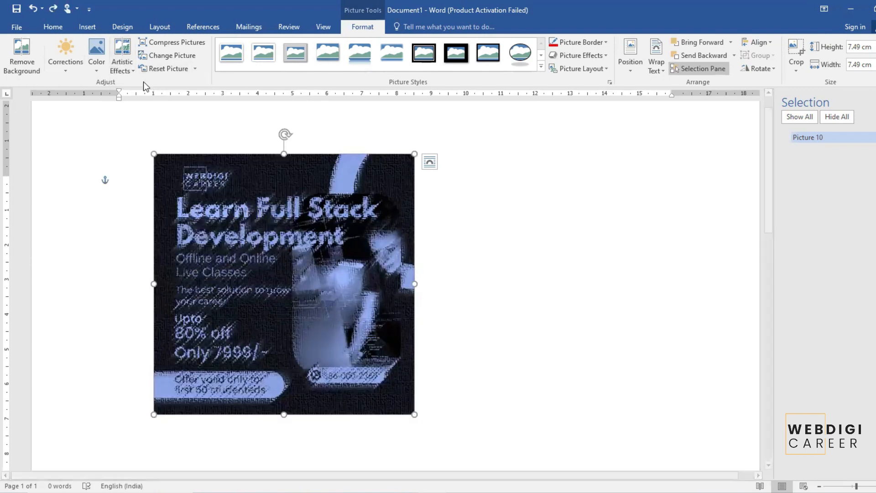
pyautogui.click(122, 70)
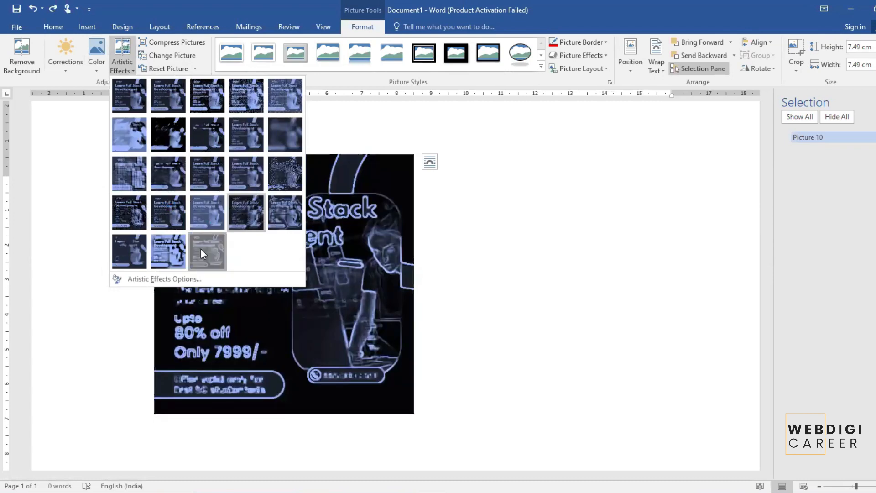
pyautogui.click(202, 252)
# Shrink the picture to about 3.53 cm square and give it the black double-frame style with a lower-right outer shadow.
pyautogui.moveTo(414, 415); pyautogui.dragTo(277, 277)
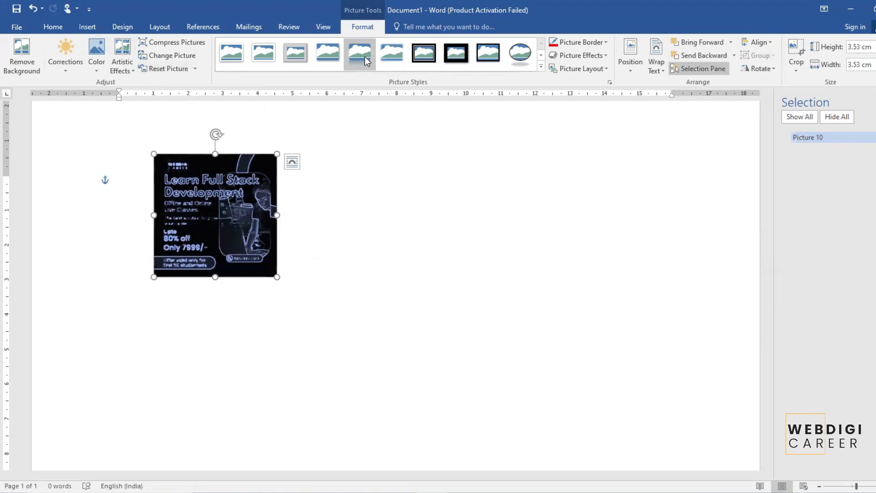
pyautogui.click(430, 53)
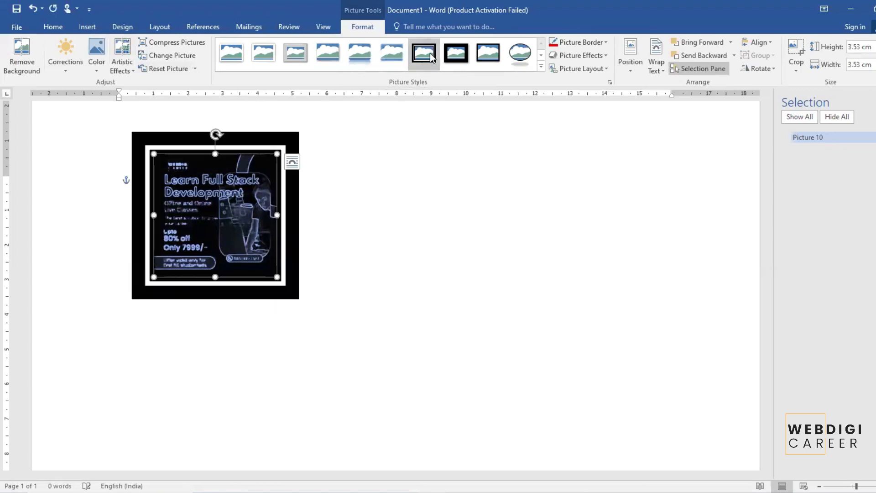
pyautogui.click(599, 55)
pyautogui.moveTo(593, 108)
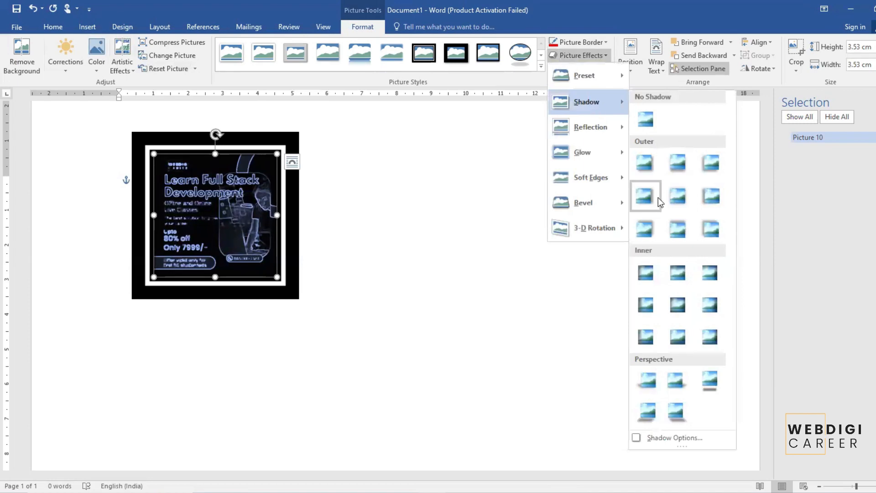
pyautogui.click(650, 169)
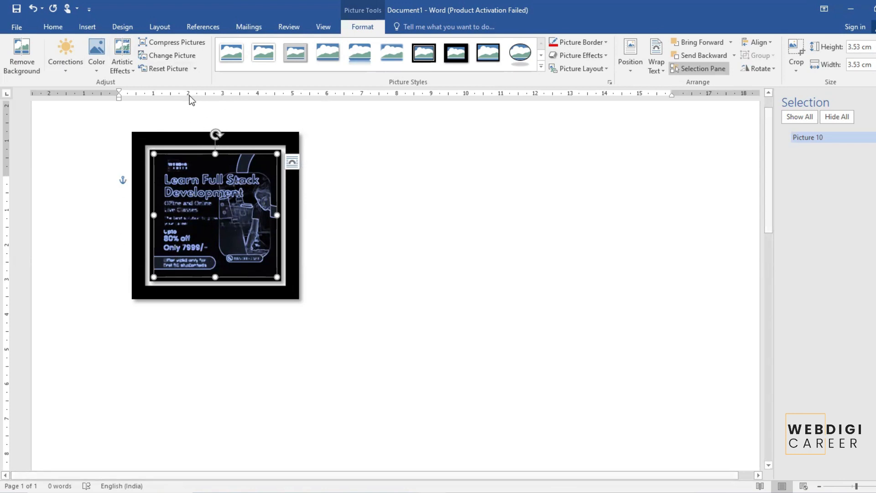
# Reset the picture's formatting and enlarge it to about 5.54 cm square.
pyautogui.click(156, 69)
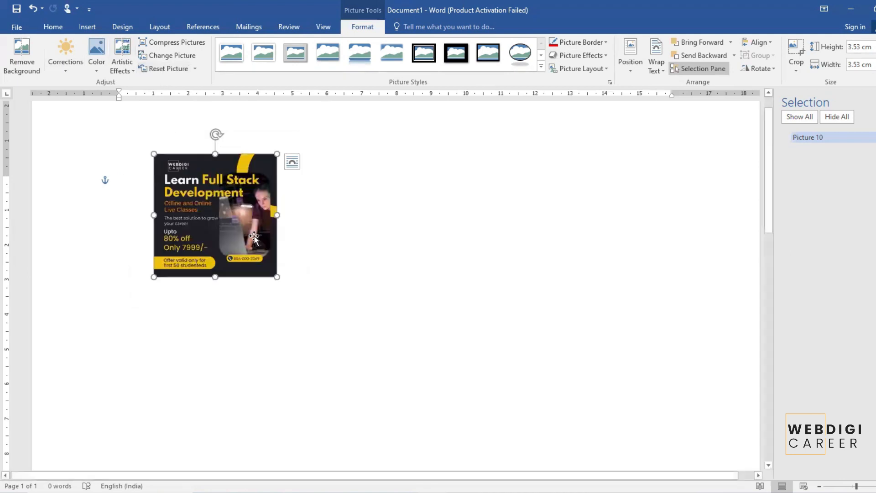
pyautogui.moveTo(277, 277); pyautogui.dragTo(347, 317)
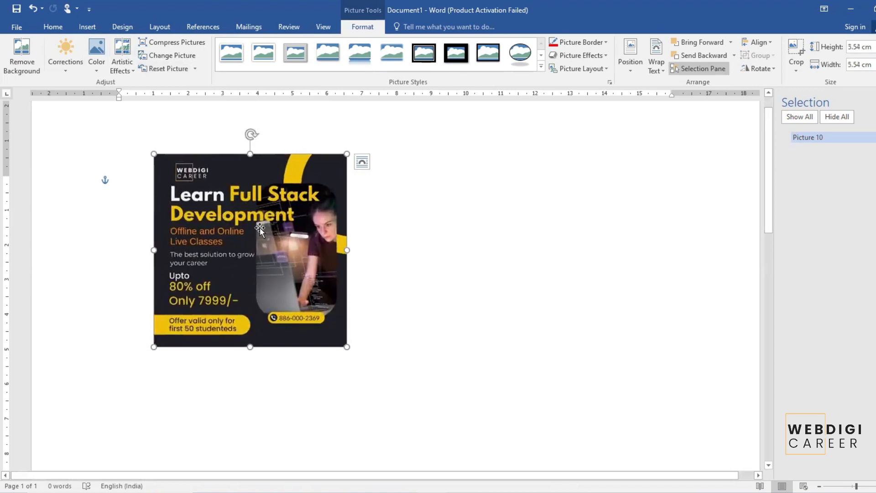
# Replace the poster picture with the dusk photo of a standing silhouette from a local file.
pyautogui.click(165, 56)
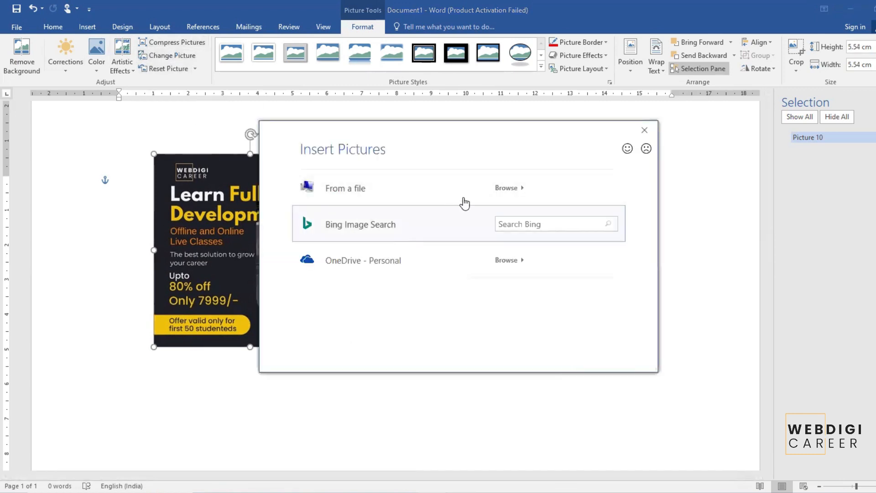
pyautogui.click(449, 196)
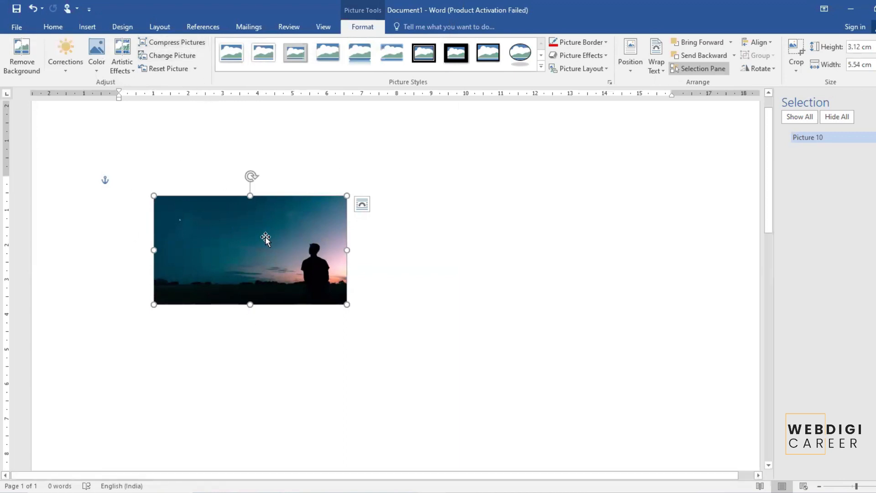
pyautogui.hotkey('ctrl', 'd')
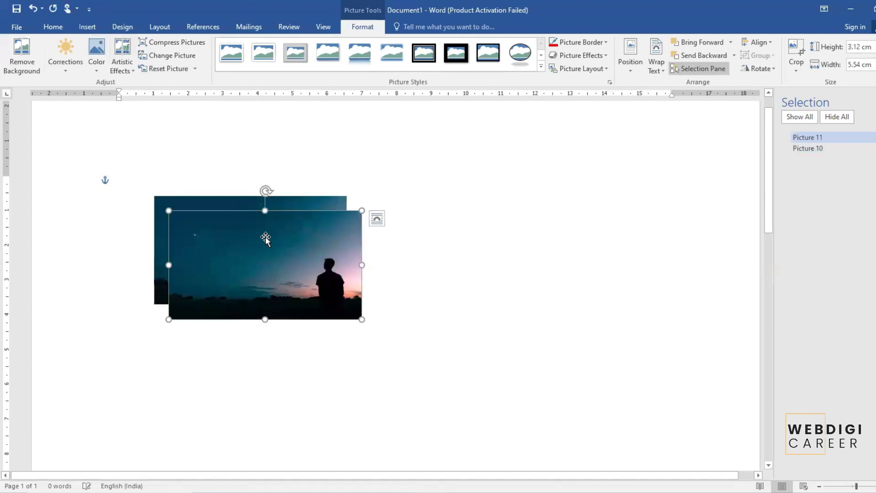
pyautogui.moveTo(264, 236); pyautogui.dragTo(519, 262)
pyautogui.click(289, 242)
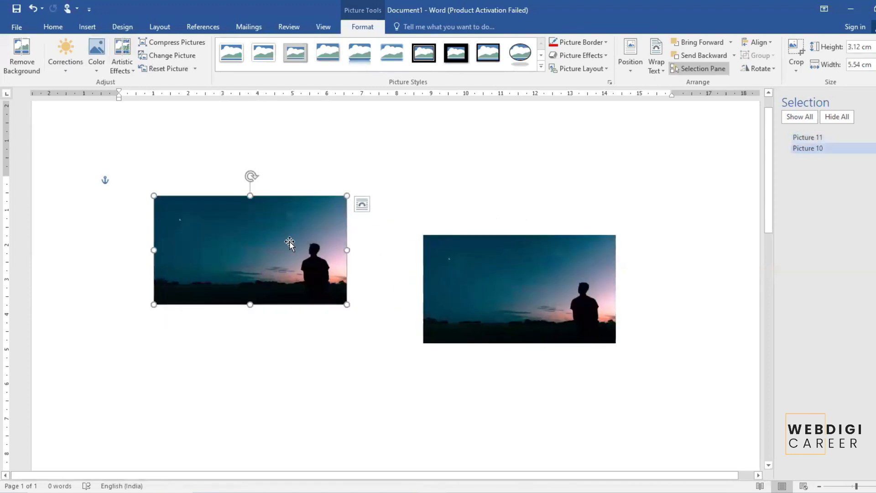
pyautogui.click(600, 340)
pyautogui.press('Delete')
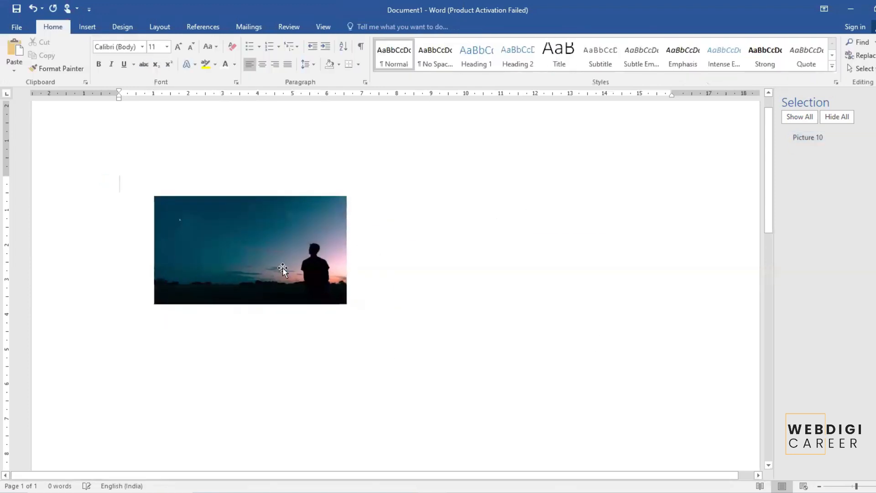
# Apply the black-framed oval picture style to the dusk photo and place a copy of it to its lower right.
pyautogui.click(283, 269)
pyautogui.click(521, 53)
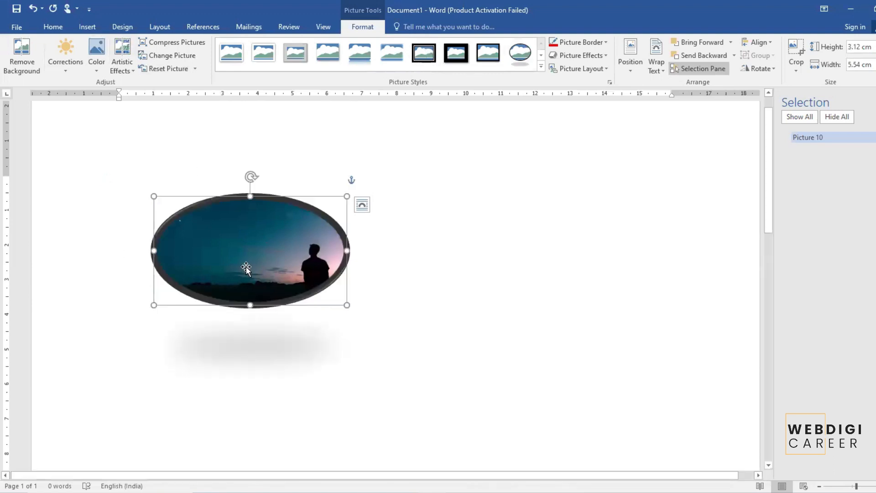
pyautogui.moveTo(249, 272); pyautogui.dragTo(514, 320)
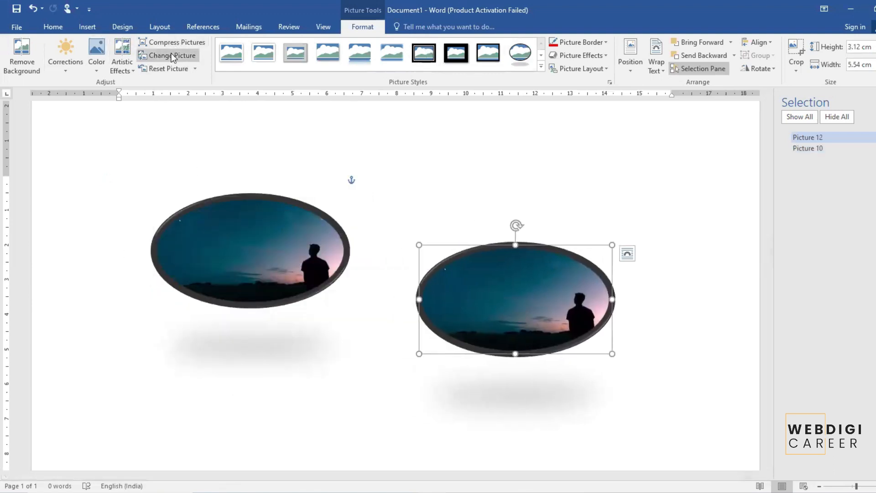
# Replace the copied oval's image with the file "new WDC FB AD POST" from Downloads, keeping its oval style.
pyautogui.click(173, 55)
pyautogui.click(345, 194)
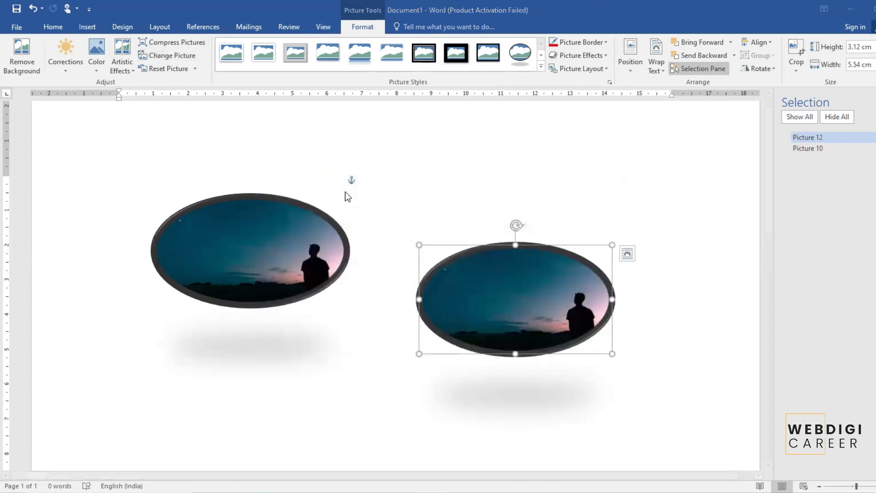
pyautogui.click(130, 126)
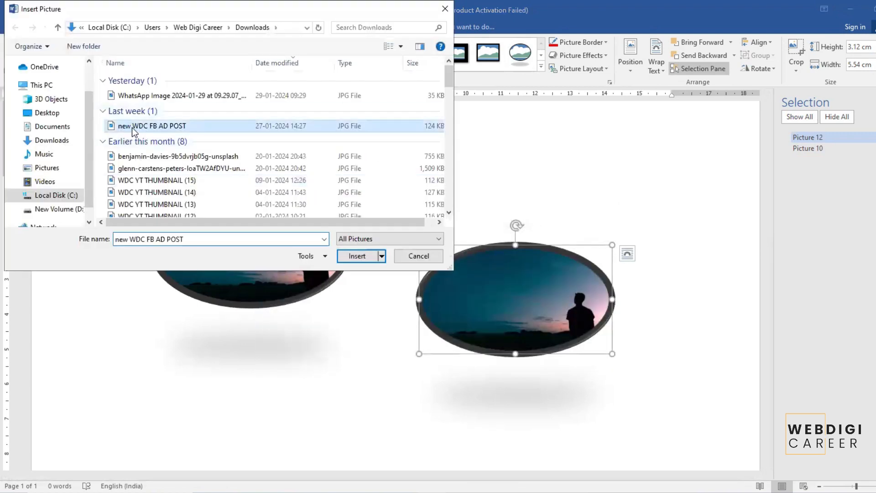
pyautogui.click(357, 257)
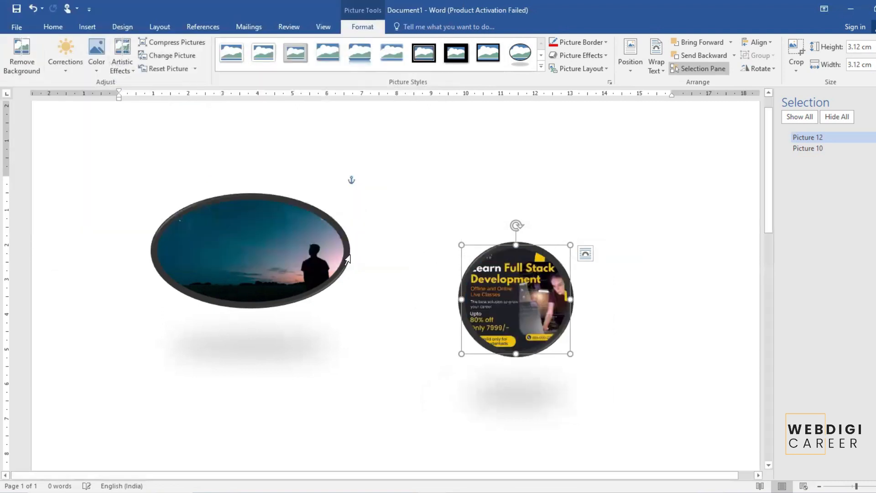
pyautogui.click(586, 419)
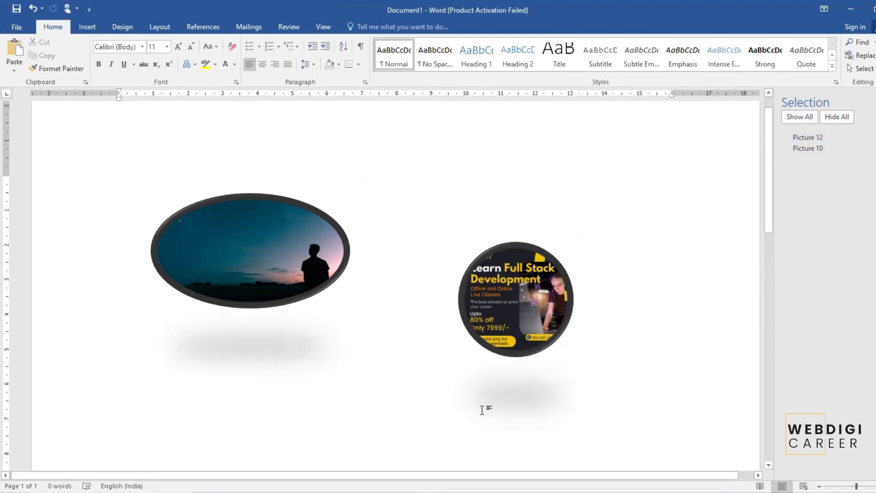
pyautogui.click(513, 318)
pyautogui.click(230, 239)
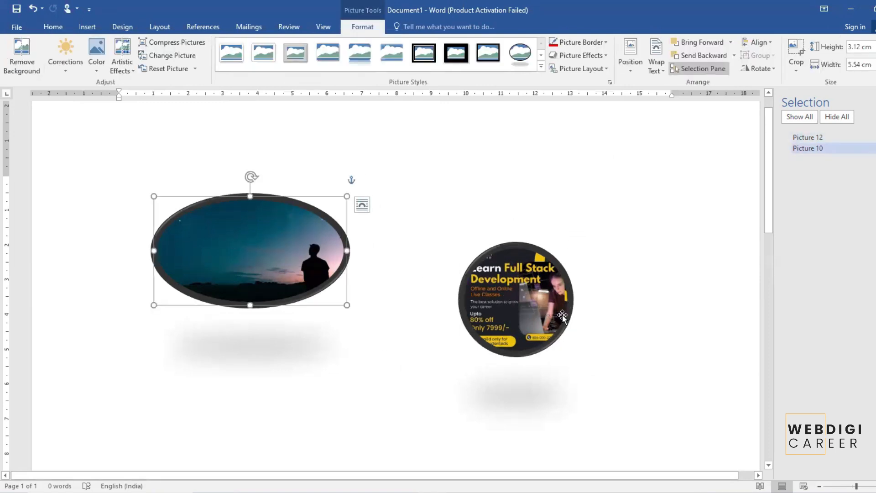
pyautogui.click(595, 360)
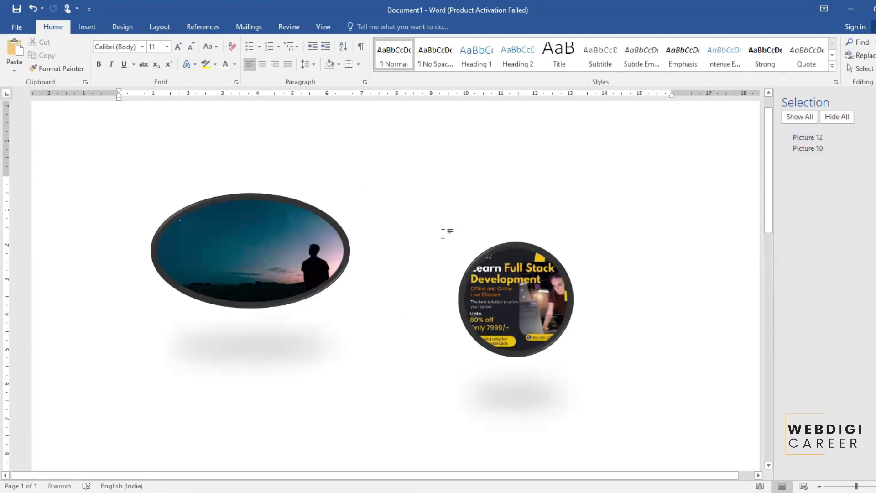
pyautogui.click(88, 26)
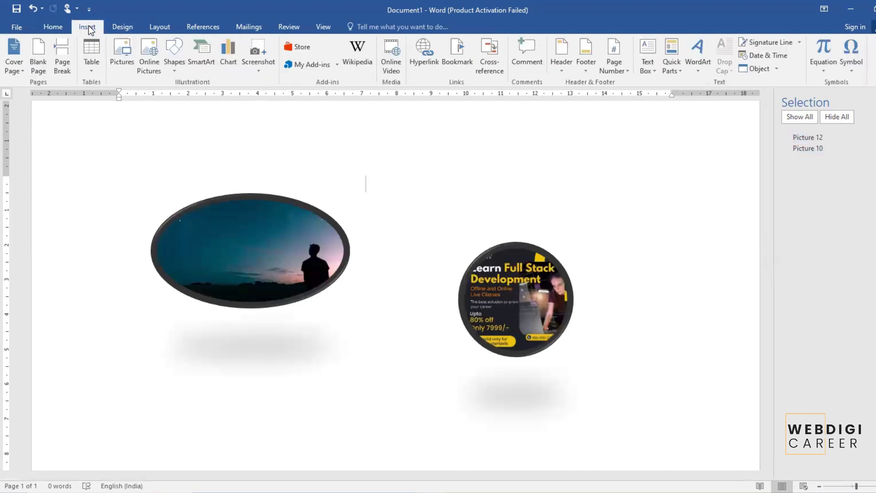
pyautogui.click(116, 64)
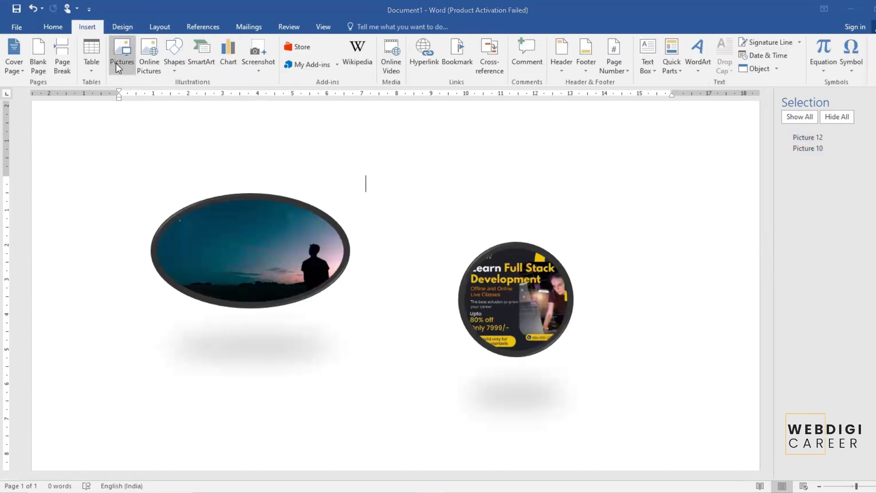
pyautogui.click(419, 256)
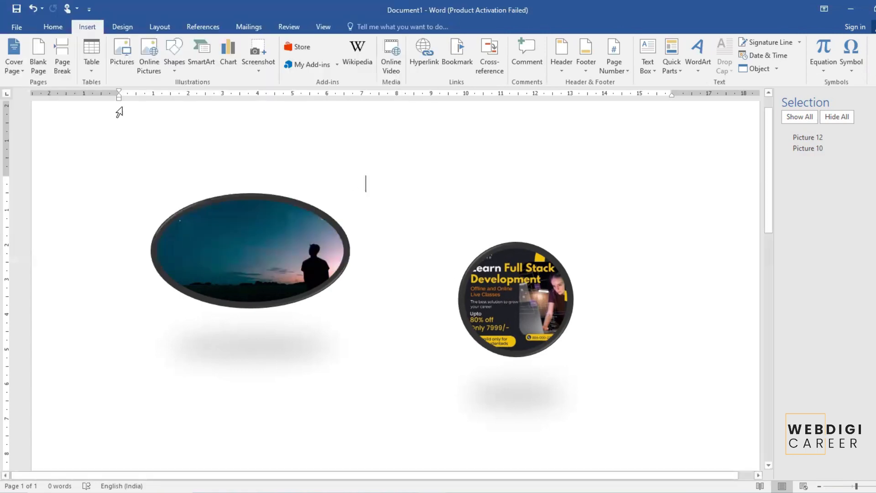